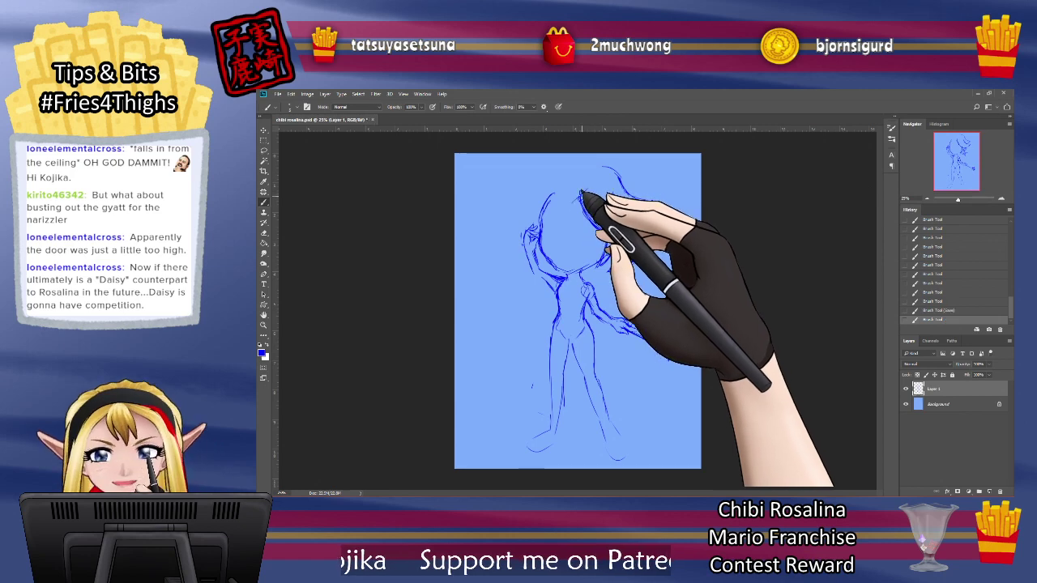
# Step: Sketch the swept fringe line down the side of the face with the Brush, erasing stray marks around the parting and hair tips
pyautogui.moveTo(581, 195)
pyautogui.mouseDown()
pyautogui.moveTo(589, 189)
pyautogui.moveTo(567, 207)
pyautogui.moveTo(533, 205)
pyautogui.moveTo(533, 230)
pyautogui.mouseUp()
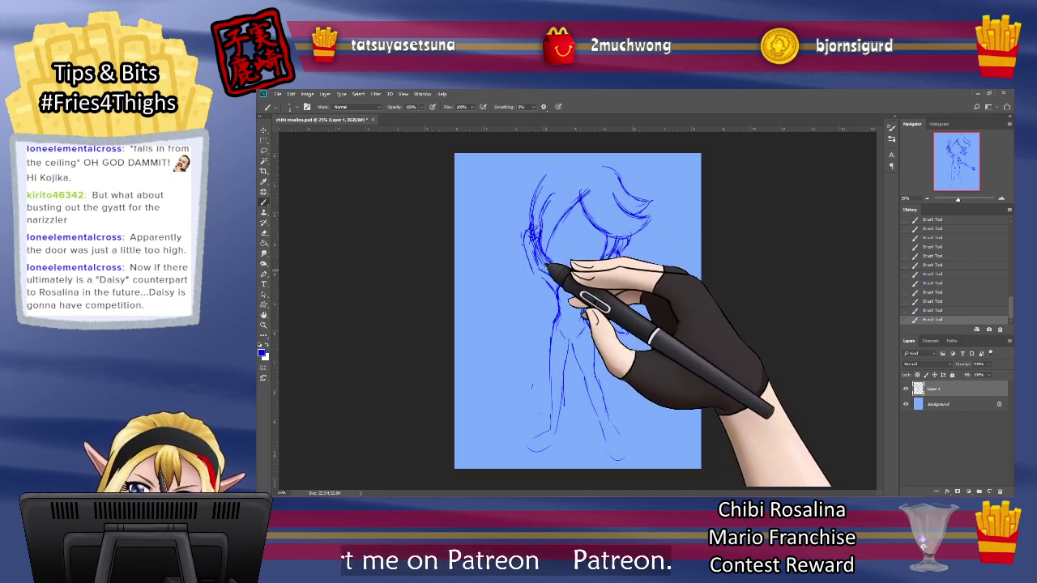
pyautogui.click(263, 233)
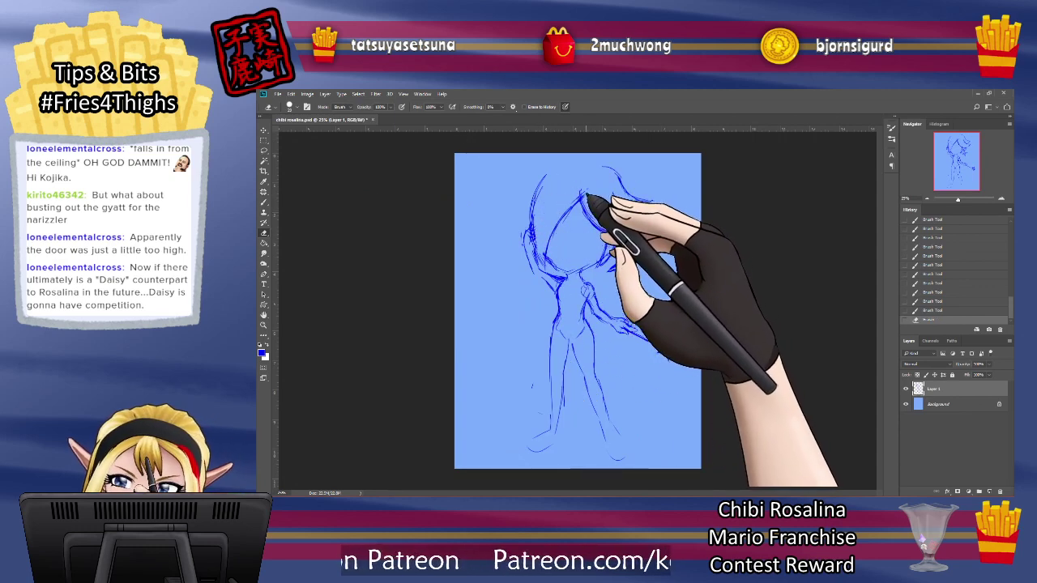
pyautogui.click(263, 202)
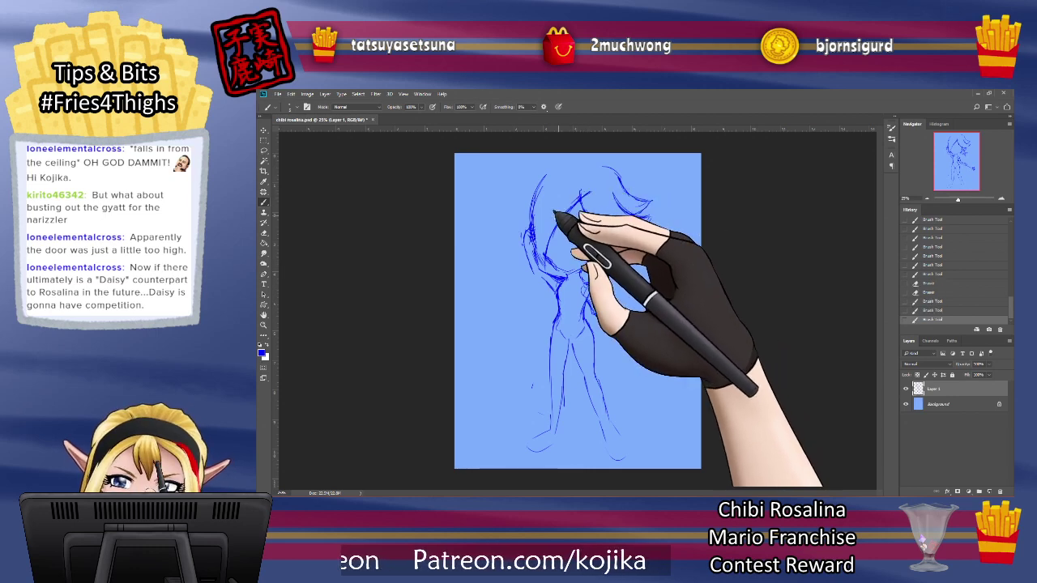
pyautogui.moveTo(554, 212); pyautogui.dragTo(545, 257)
pyautogui.click(263, 233)
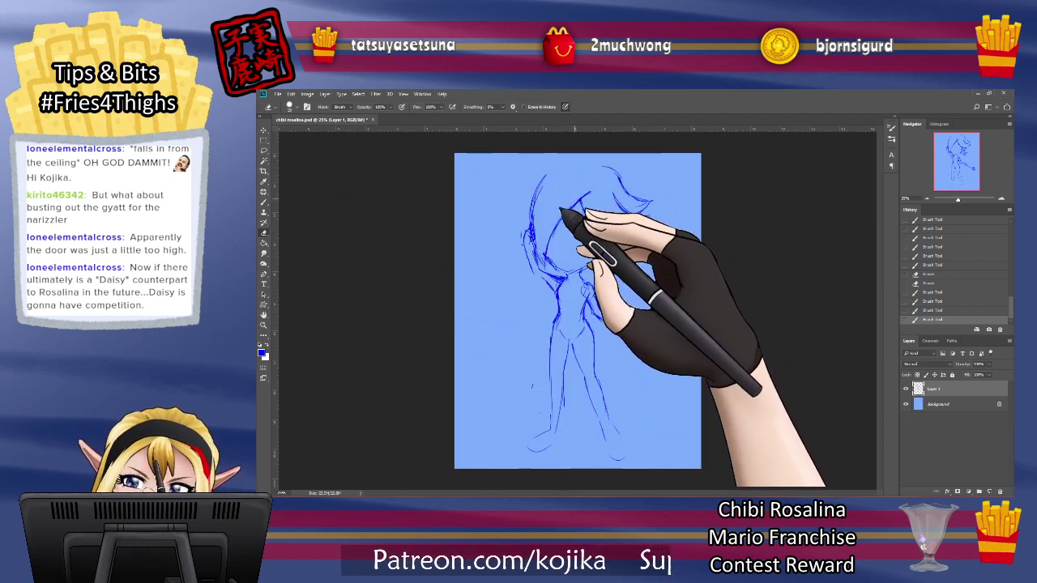
pyautogui.moveTo(636, 181); pyautogui.dragTo(632, 189)
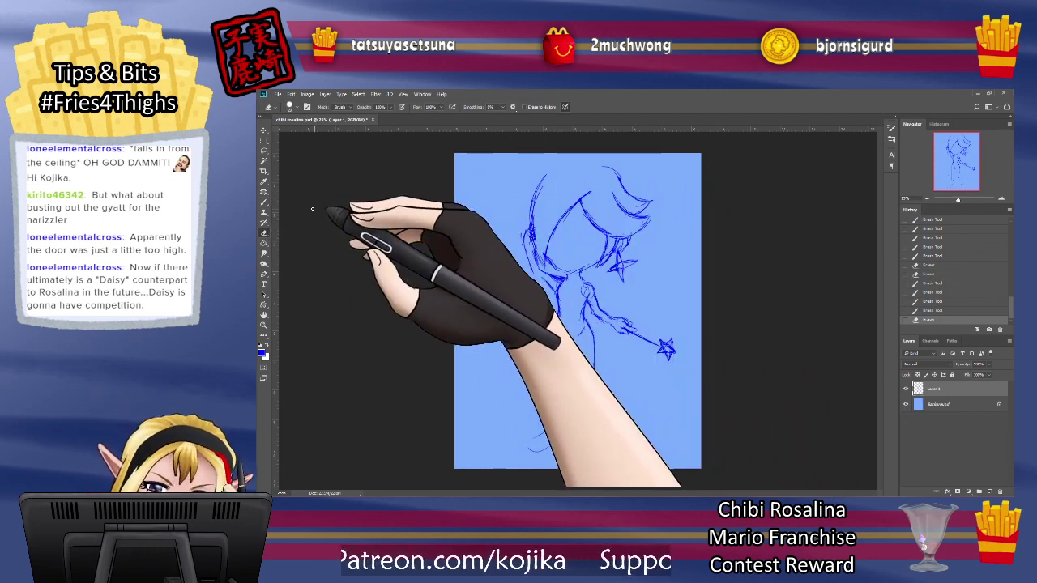
# Step: Draw the fringe's lower curve from the parting towards the star earring, and erase excess lines around the parting
pyautogui.click(264, 202)
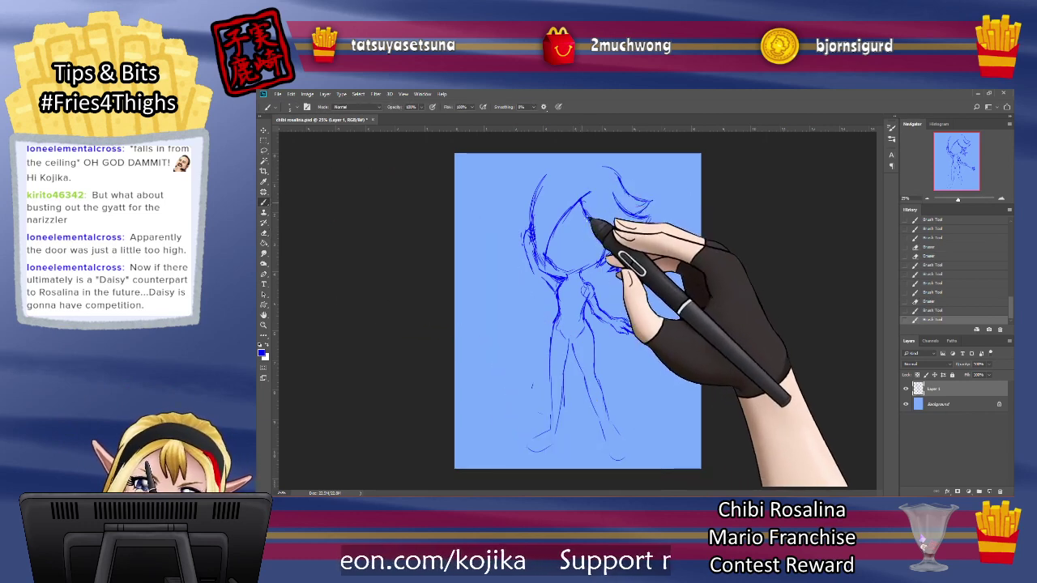
pyautogui.moveTo(608, 230); pyautogui.dragTo(630, 237)
pyautogui.moveTo(583, 203); pyautogui.dragTo(613, 235)
pyautogui.moveTo(605, 233); pyautogui.dragTo(628, 236)
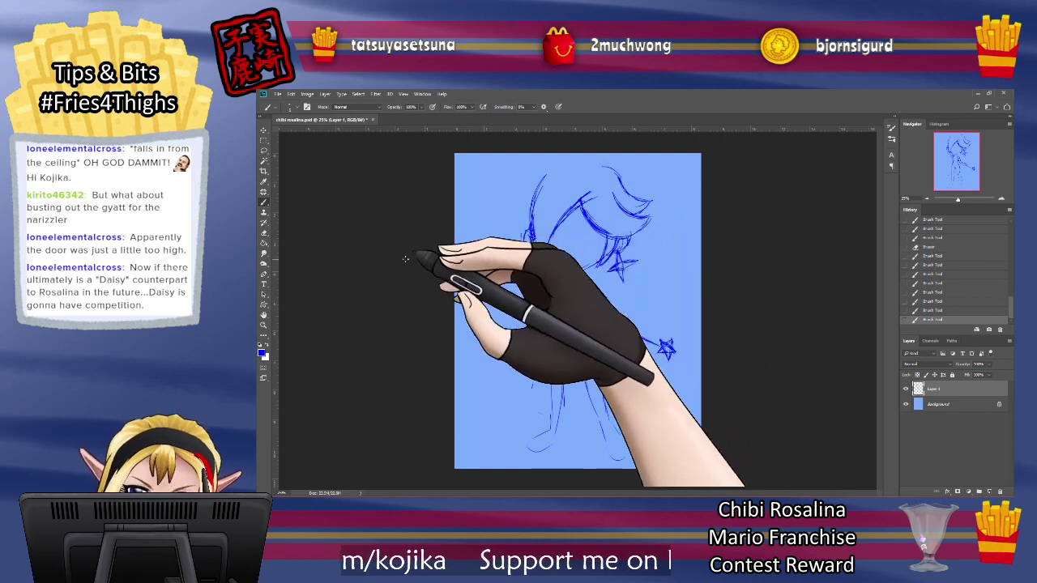
pyautogui.click(263, 232)
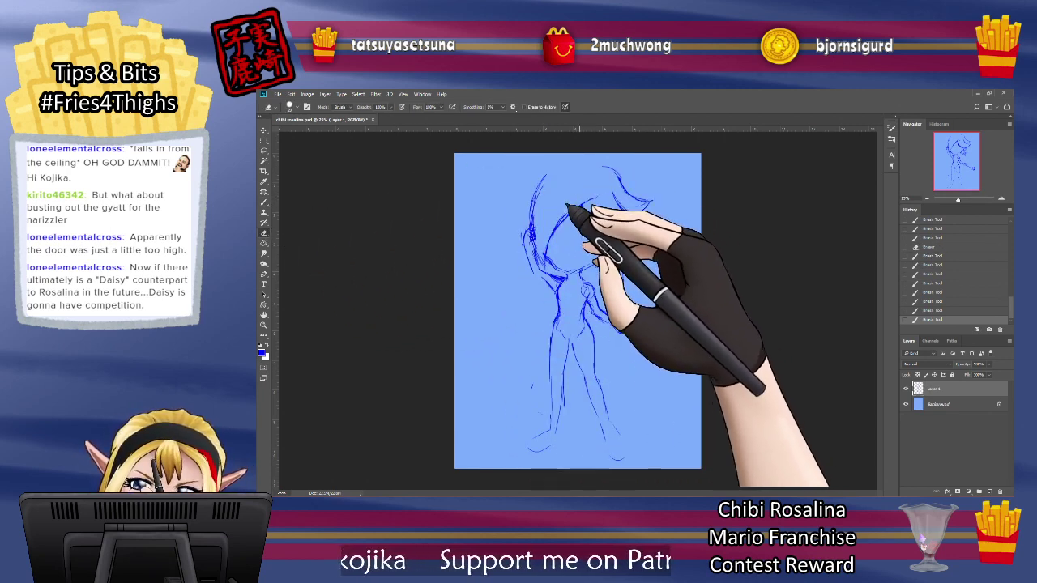
pyautogui.moveTo(592, 195); pyautogui.dragTo(598, 197)
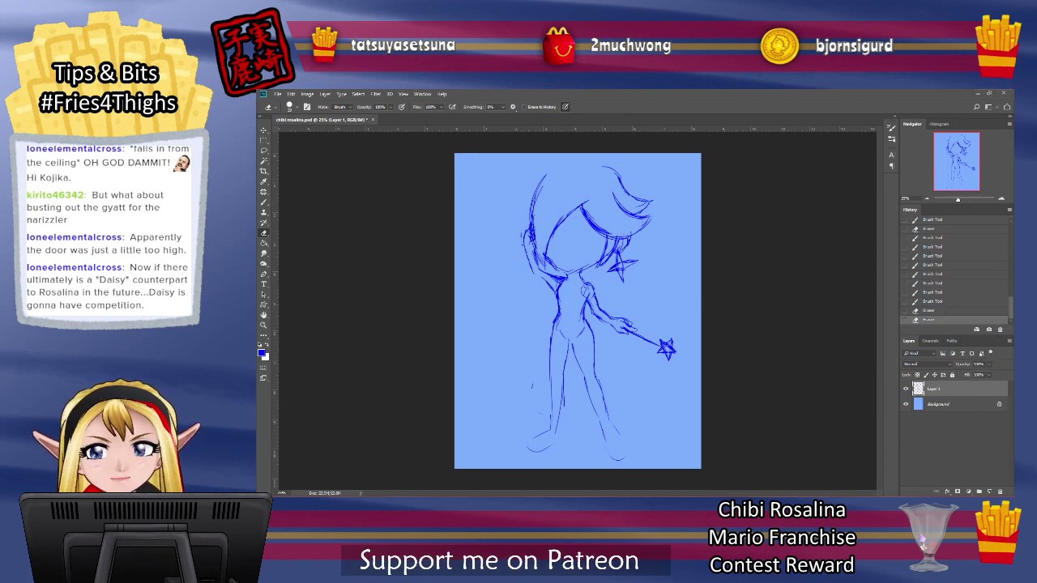
# Step: Draw the outer hair contour from the flicked tips over the crown and down the back of the head, tidying it with the Eraser
pyautogui.click(263, 201)
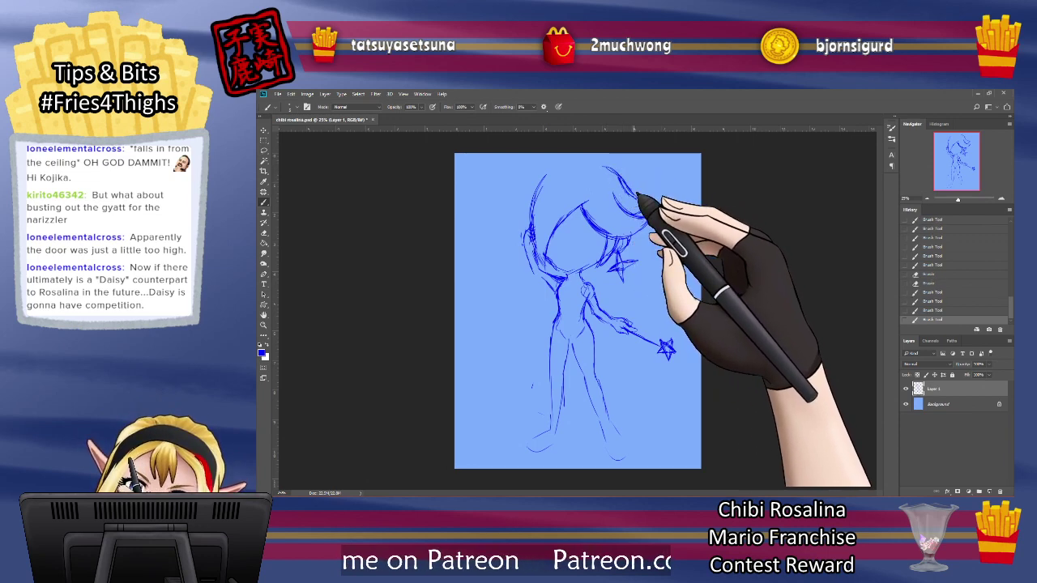
pyautogui.moveTo(636, 190)
pyautogui.mouseDown()
pyautogui.moveTo(655, 201)
pyautogui.moveTo(645, 217)
pyautogui.mouseUp()
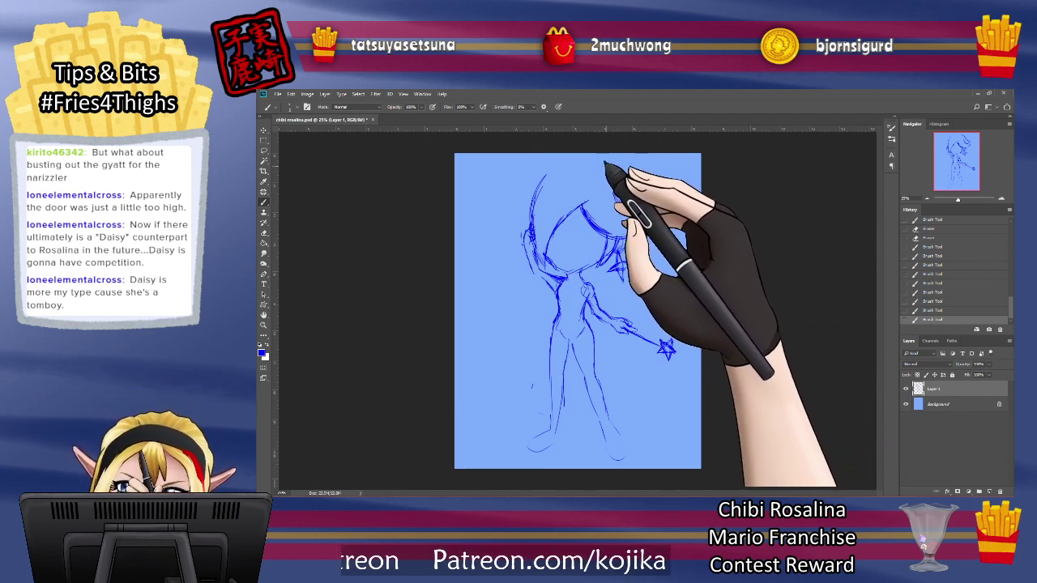
pyautogui.moveTo(591, 166)
pyautogui.mouseDown()
pyautogui.moveTo(549, 172)
pyautogui.moveTo(567, 162)
pyautogui.moveTo(572, 173)
pyautogui.moveTo(565, 162)
pyautogui.moveTo(534, 190)
pyautogui.moveTo(589, 160)
pyautogui.moveTo(534, 182)
pyautogui.moveTo(556, 166)
pyautogui.moveTo(532, 229)
pyautogui.mouseUp()
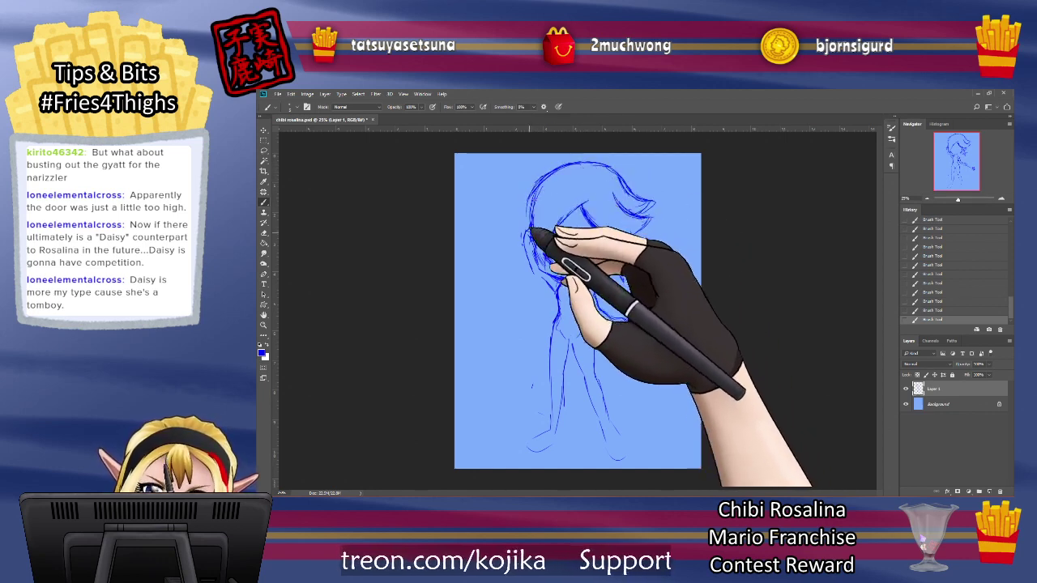
pyautogui.moveTo(532, 189)
pyautogui.mouseDown()
pyautogui.moveTo(531, 230)
pyautogui.moveTo(547, 264)
pyautogui.mouseUp()
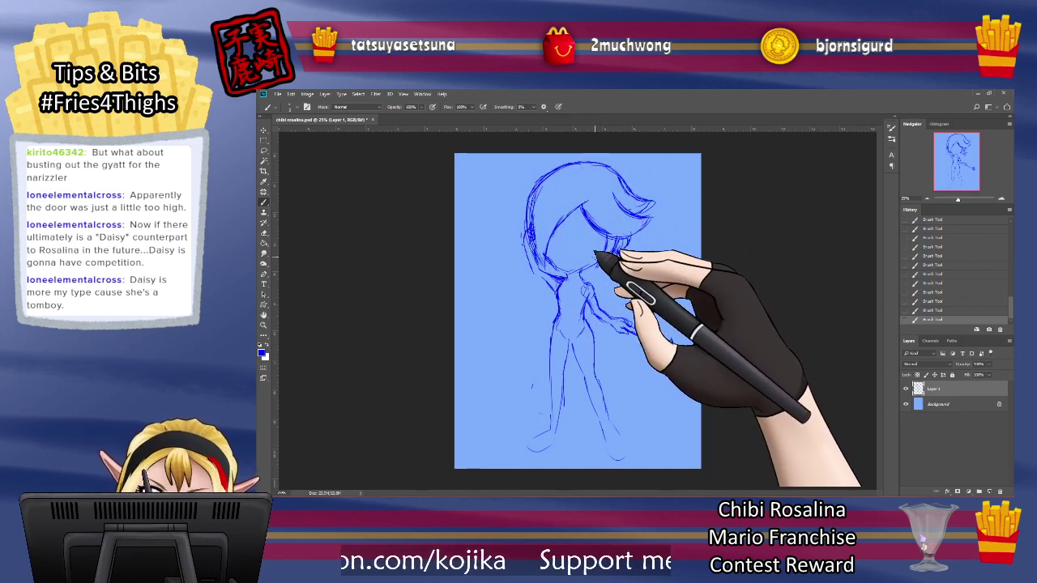
pyautogui.click(264, 233)
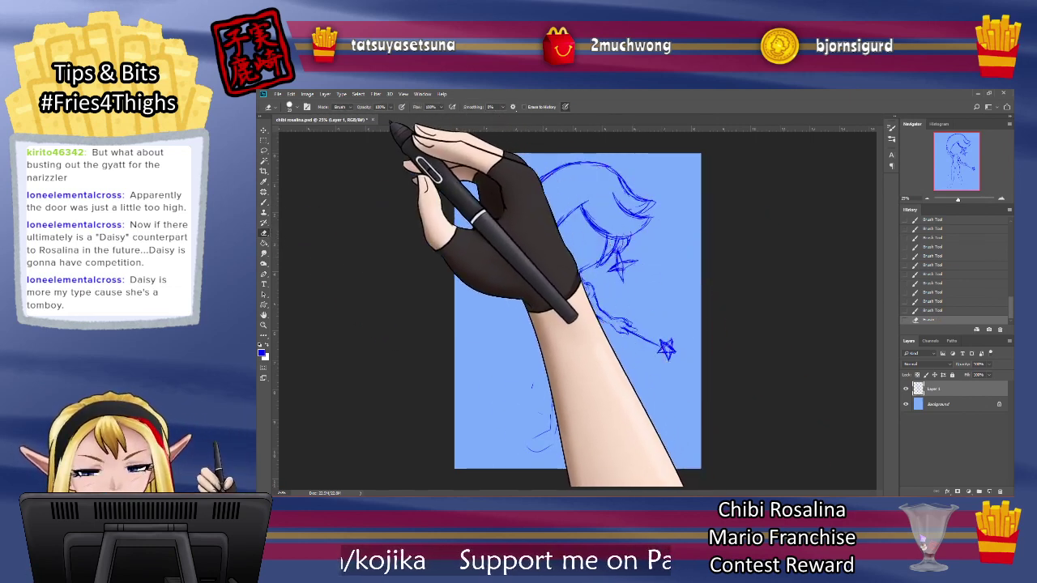
# Step: Extend the canvas upward by setting its height to 12 inches with the anchor at bottom centre
pyautogui.click(308, 95)
pyautogui.click(335, 167)
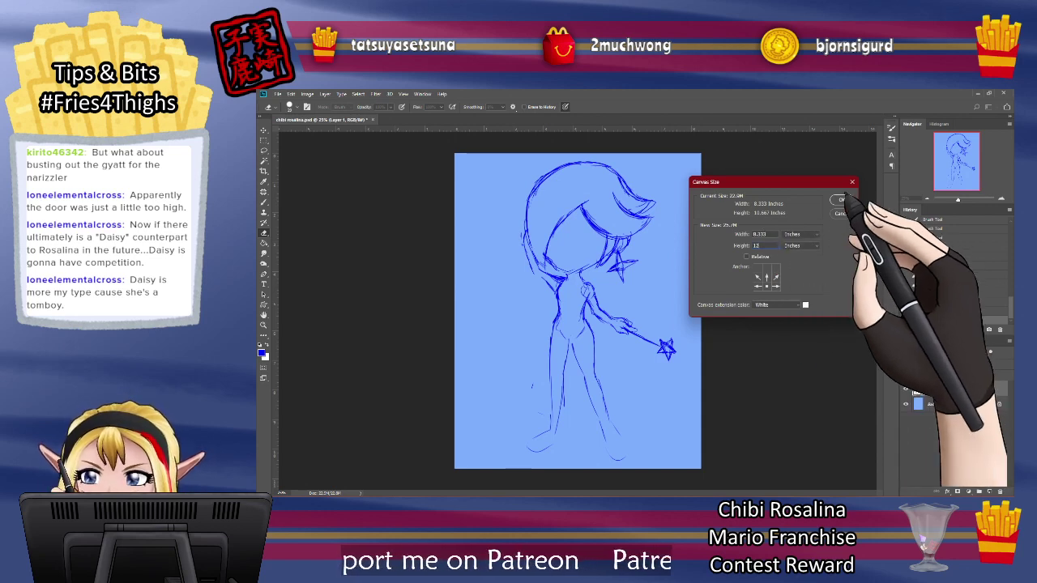
pyautogui.click(842, 200)
# Step: Sample the light blue on the Background layer and fill the new white strip above the figure with it
pyautogui.click(972, 404)
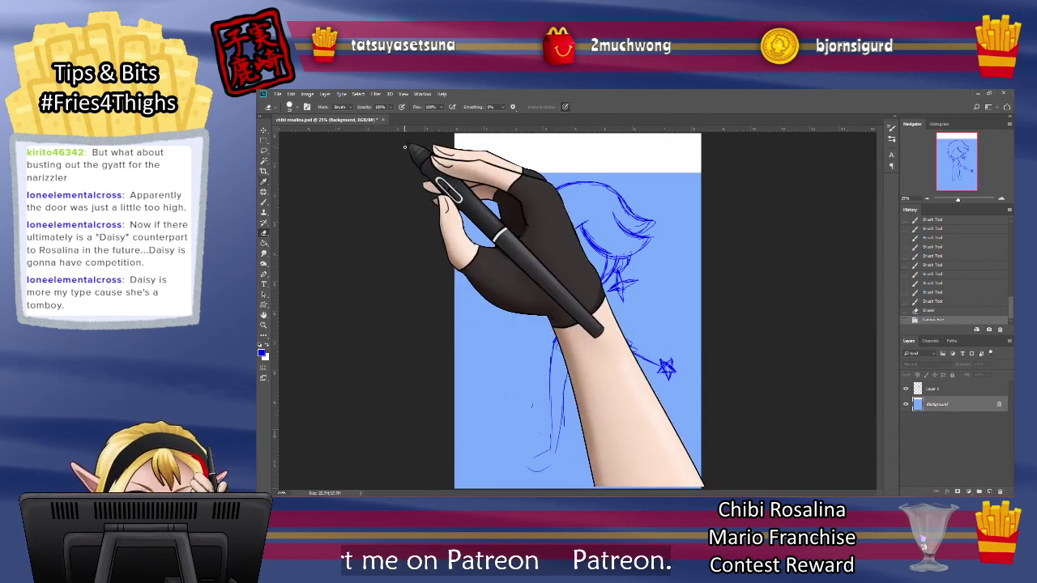
pyautogui.click(267, 345)
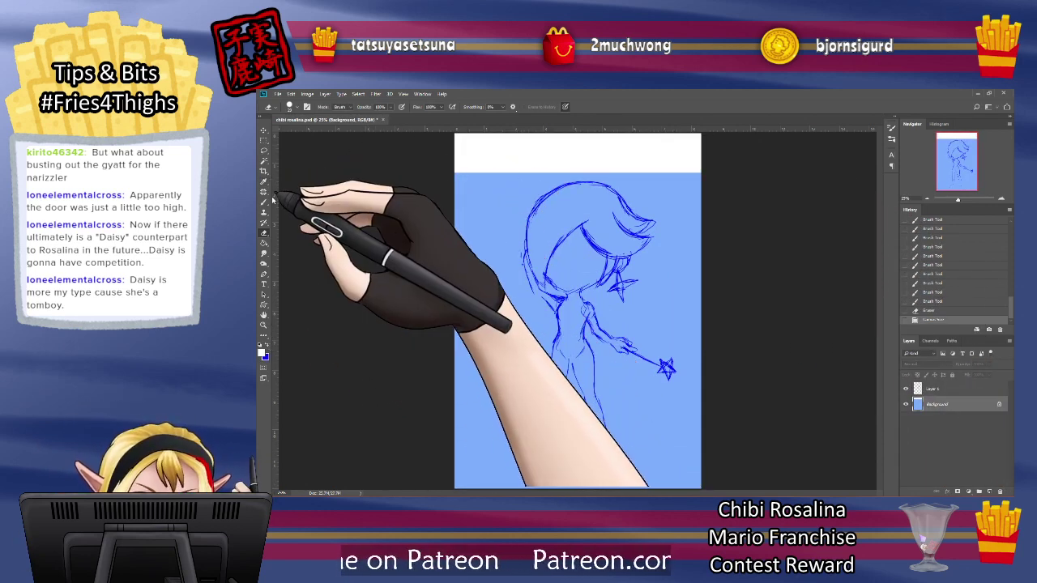
pyautogui.click(264, 182)
pyautogui.click(491, 231)
pyautogui.press('g')
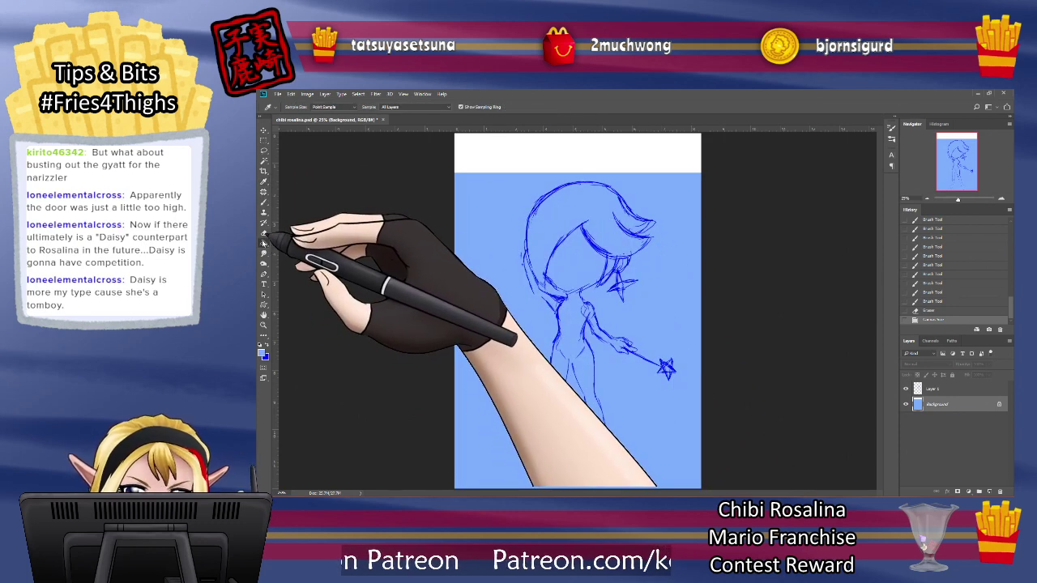
pyautogui.click(579, 141)
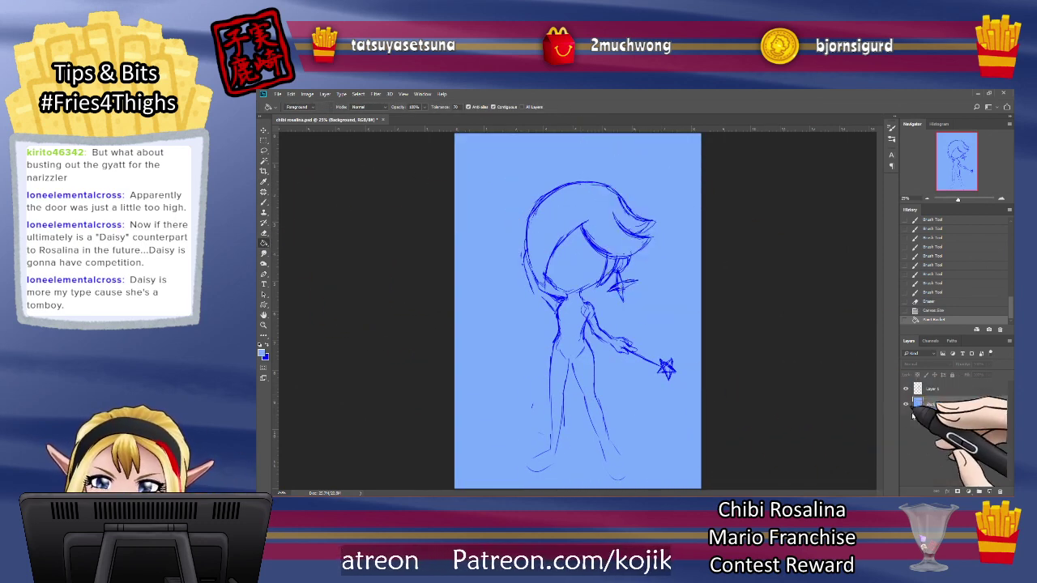
# Step: Return to Layer 1 with blue foreground and white background colours, and shift the sketch slightly up and to the left
pyautogui.click(943, 389)
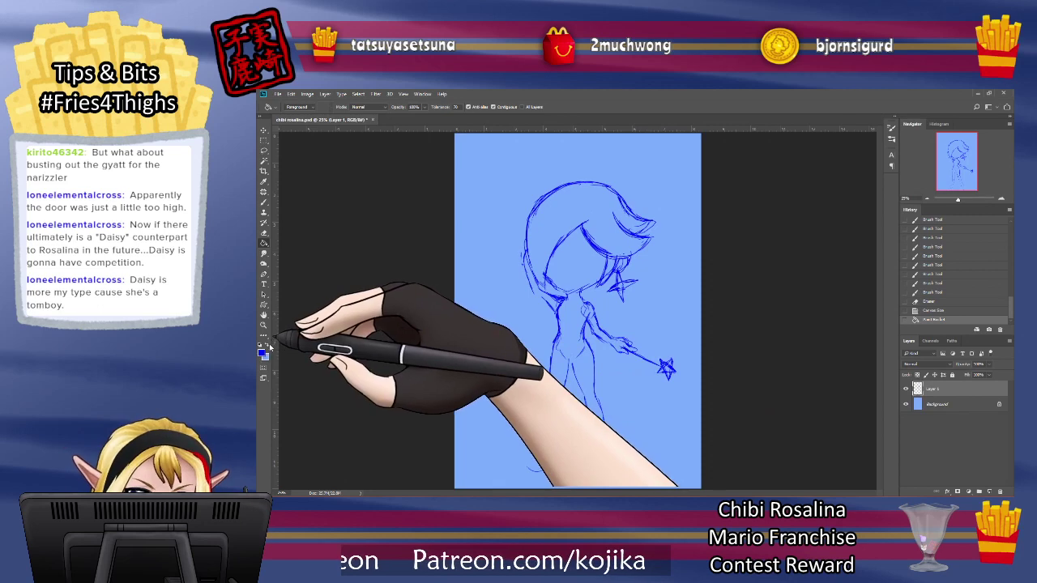
pyautogui.click(267, 356)
pyautogui.moveTo(633, 239); pyautogui.dragTo(515, 165)
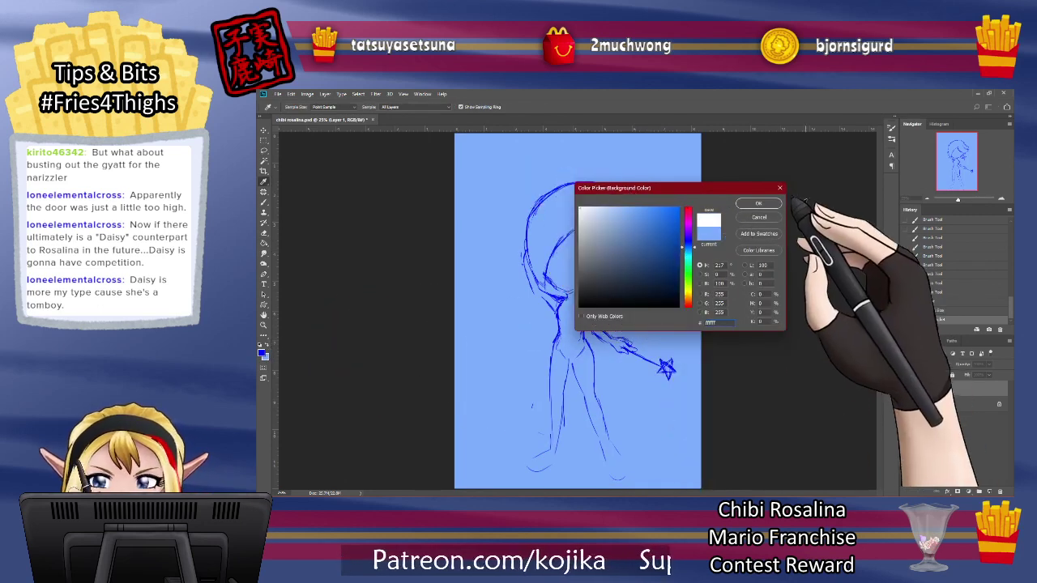
pyautogui.click(765, 203)
pyautogui.click(263, 129)
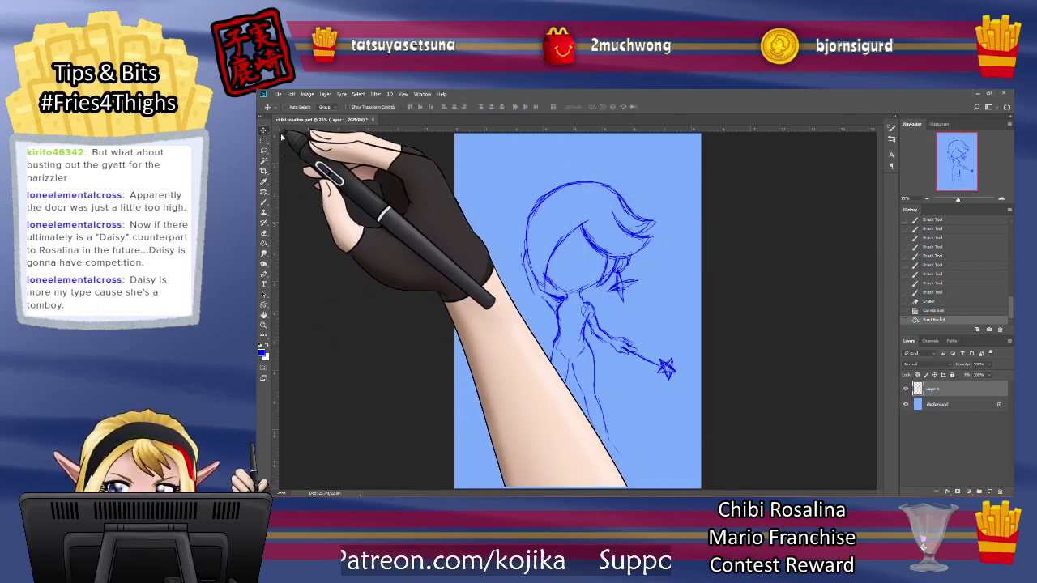
pyautogui.moveTo(619, 330); pyautogui.dragTo(612, 326)
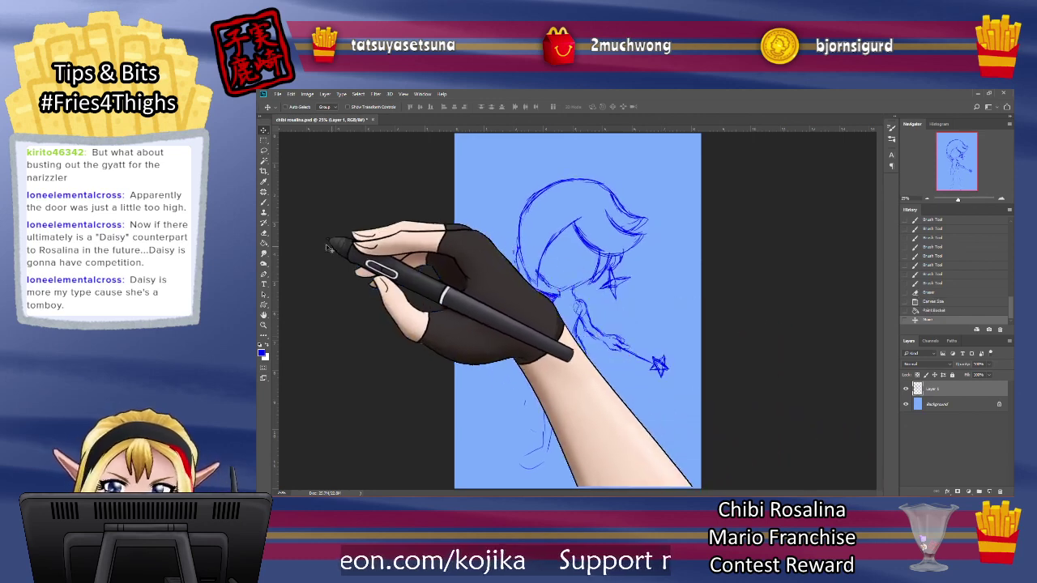
# Step: Widen the hair volume by brushing a fuller contour from the top of the head down its back
pyautogui.click(264, 202)
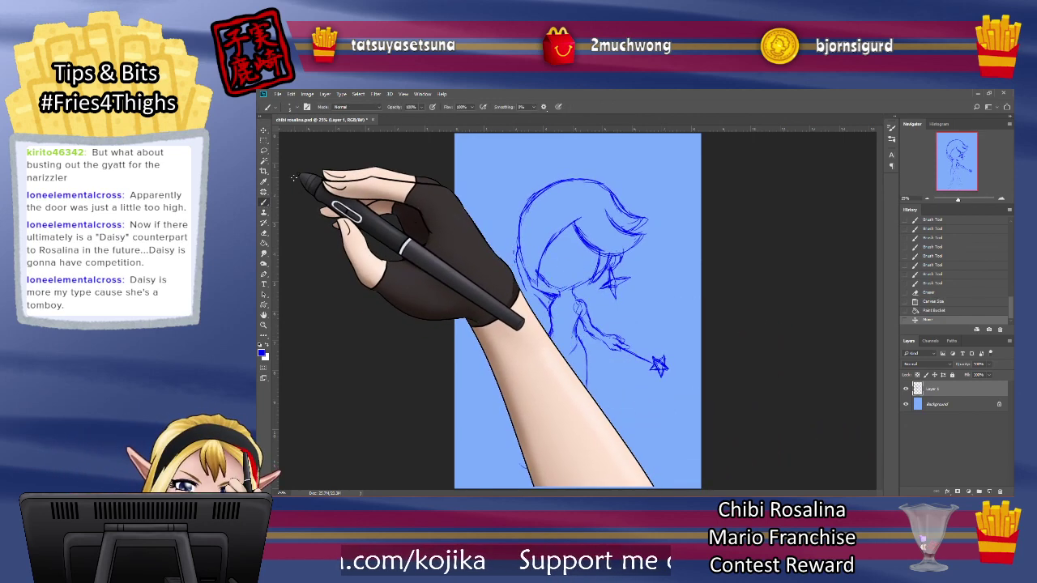
pyautogui.moveTo(578, 175)
pyautogui.mouseDown()
pyautogui.moveTo(549, 180)
pyautogui.moveTo(584, 174)
pyautogui.moveTo(526, 198)
pyautogui.moveTo(526, 270)
pyautogui.mouseUp()
pyautogui.moveTo(520, 248)
pyautogui.mouseDown()
pyautogui.moveTo(543, 278)
pyautogui.moveTo(519, 258)
pyautogui.mouseUp()
pyautogui.moveTo(574, 177); pyautogui.dragTo(532, 192)
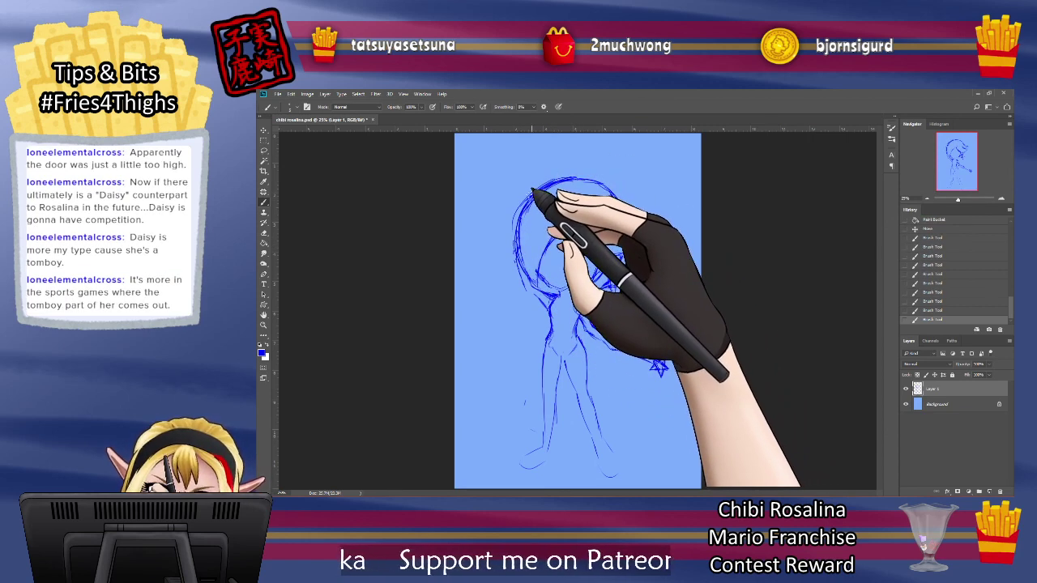
# Step: Erase the old inner contour lines along the back of the hair
pyautogui.press('e')
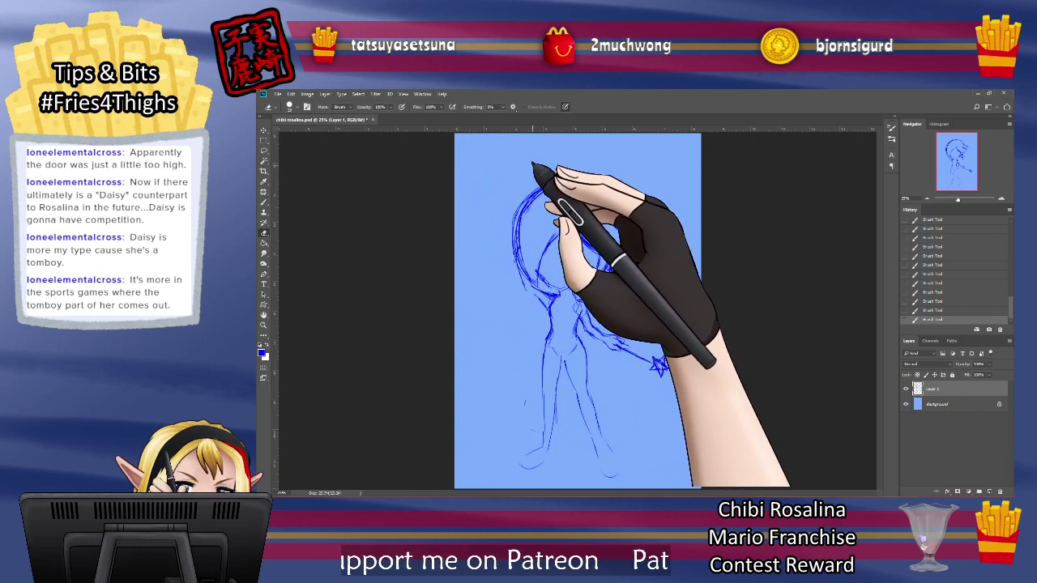
pyautogui.moveTo(560, 184)
pyautogui.mouseDown()
pyautogui.moveTo(525, 231)
pyautogui.moveTo(524, 214)
pyautogui.moveTo(532, 284)
pyautogui.mouseUp()
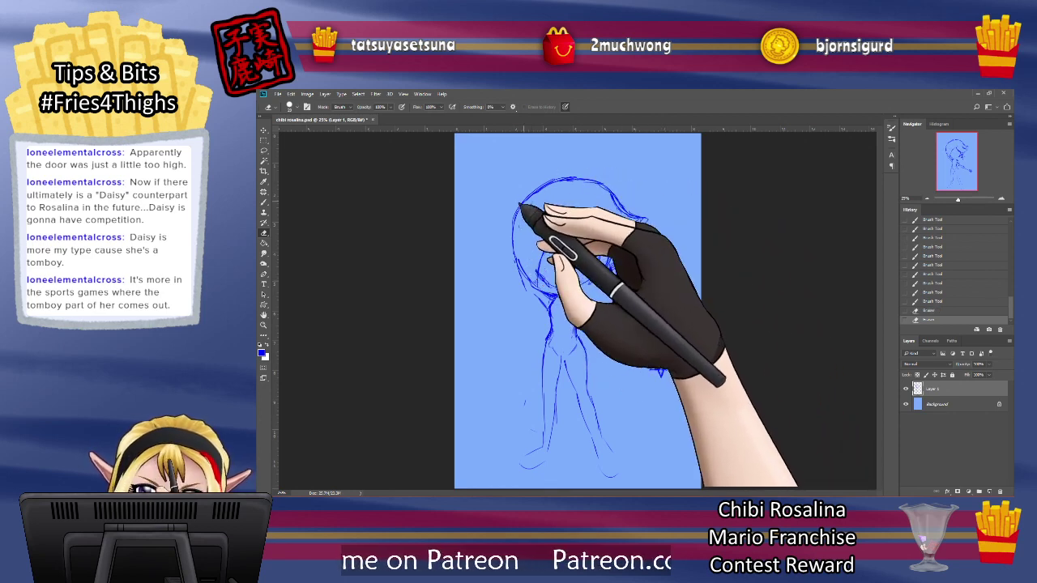
pyautogui.moveTo(525, 211)
pyautogui.mouseDown()
pyautogui.moveTo(523, 254)
pyautogui.moveTo(536, 284)
pyautogui.mouseUp()
pyautogui.moveTo(532, 267); pyautogui.dragTo(543, 287)
# Step: Redraw the back hair contour with the Brush, curving down to the base of the head
pyautogui.click(264, 202)
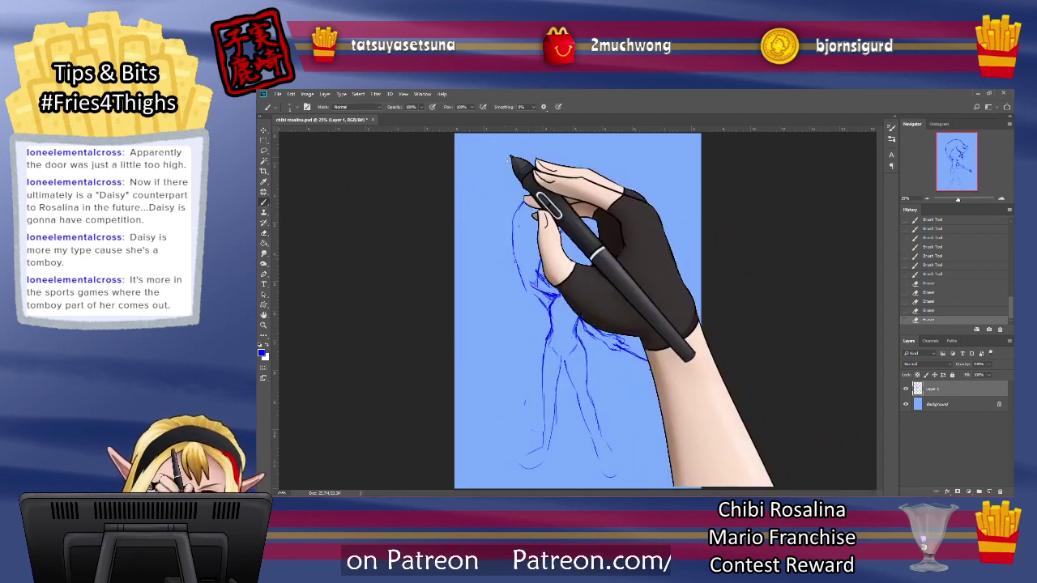
pyautogui.moveTo(513, 231); pyautogui.dragTo(518, 264)
pyautogui.moveTo(513, 228); pyautogui.dragTo(535, 287)
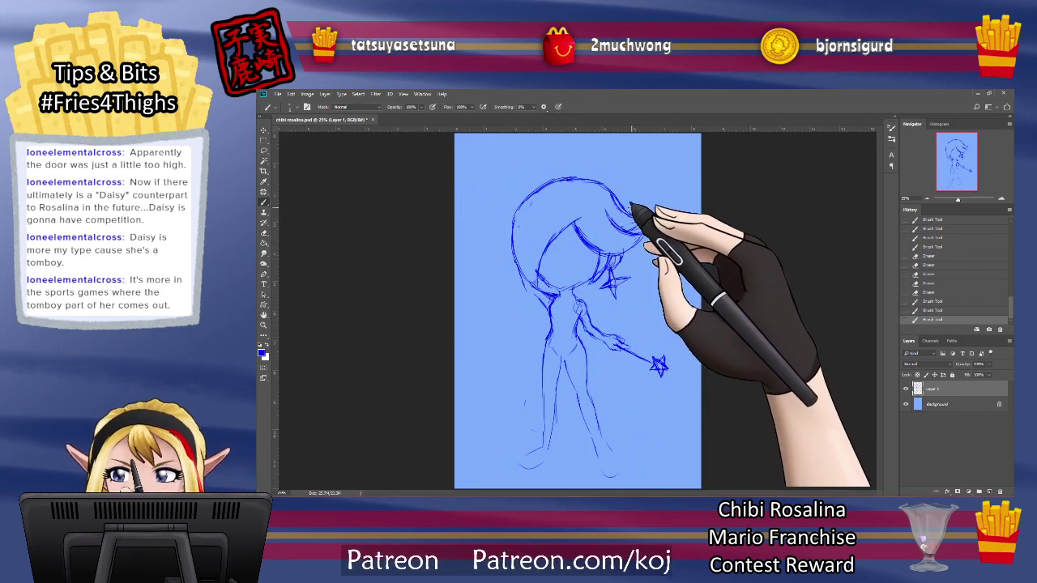
pyautogui.moveTo(514, 214)
pyautogui.mouseDown()
pyautogui.moveTo(515, 253)
pyautogui.moveTo(515, 218)
pyautogui.moveTo(535, 280)
pyautogui.mouseUp()
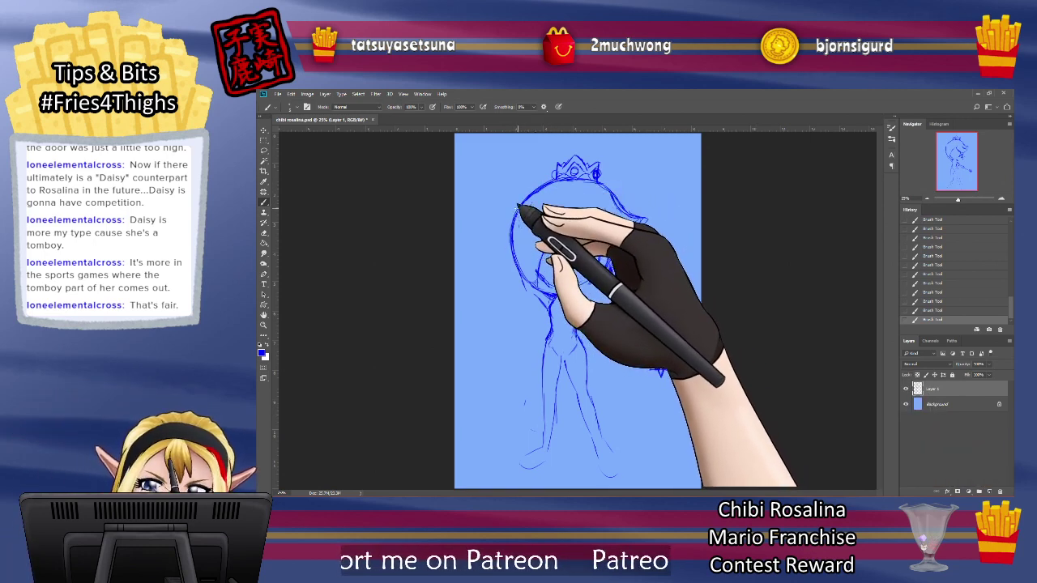
# Step: Erase the doubled inner strokes along the back hair contour to leave a cleaner outline
pyautogui.click(265, 234)
pyautogui.moveTo(556, 186); pyautogui.dragTo(519, 223)
pyautogui.moveTo(523, 262); pyautogui.dragTo(517, 246)
pyautogui.moveTo(516, 239); pyautogui.dragTo(522, 258)
pyautogui.moveTo(526, 243); pyautogui.dragTo(535, 251)
# Step: Brush over the front hair contour and its flicked tips to define them, and erase stray lines near the jaw
pyautogui.click(265, 202)
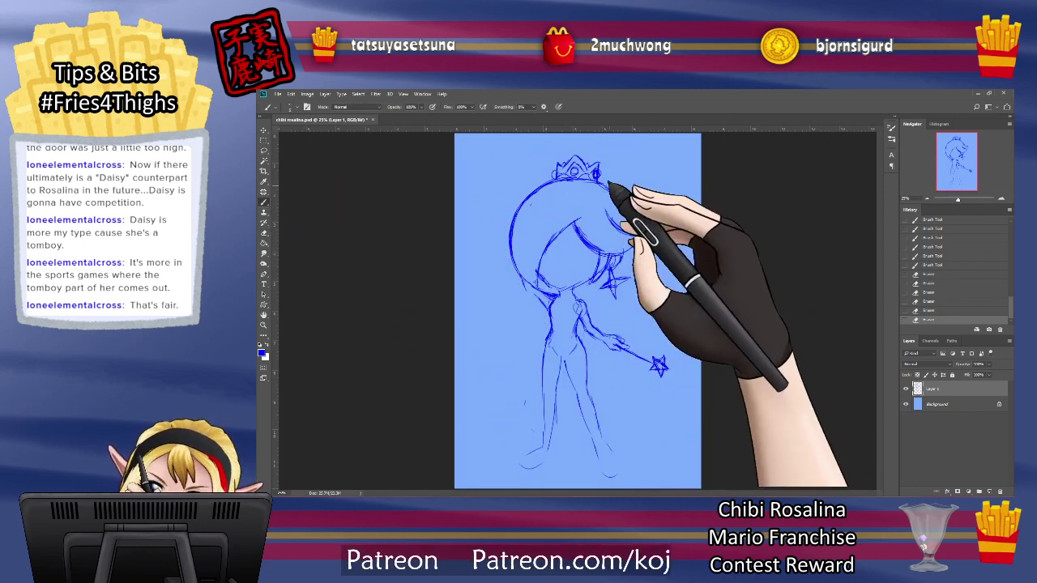
pyautogui.moveTo(603, 180)
pyautogui.mouseDown()
pyautogui.moveTo(650, 217)
pyautogui.moveTo(640, 206)
pyautogui.moveTo(644, 225)
pyautogui.mouseUp()
pyautogui.moveTo(637, 226); pyautogui.dragTo(626, 230)
pyautogui.moveTo(619, 221); pyautogui.dragTo(638, 230)
pyautogui.moveTo(636, 229); pyautogui.dragTo(622, 226)
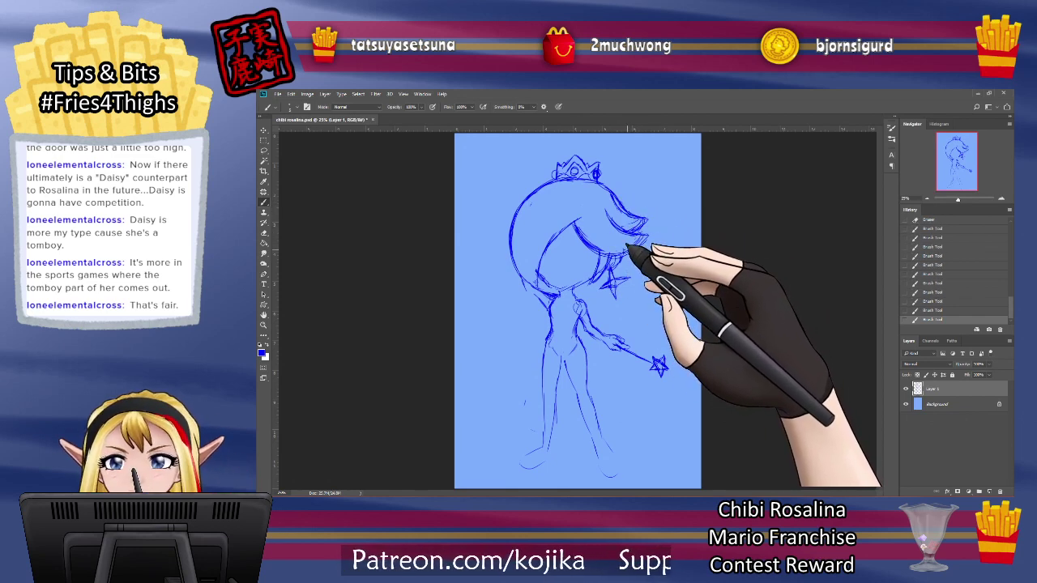
pyautogui.moveTo(636, 229); pyautogui.dragTo(637, 245)
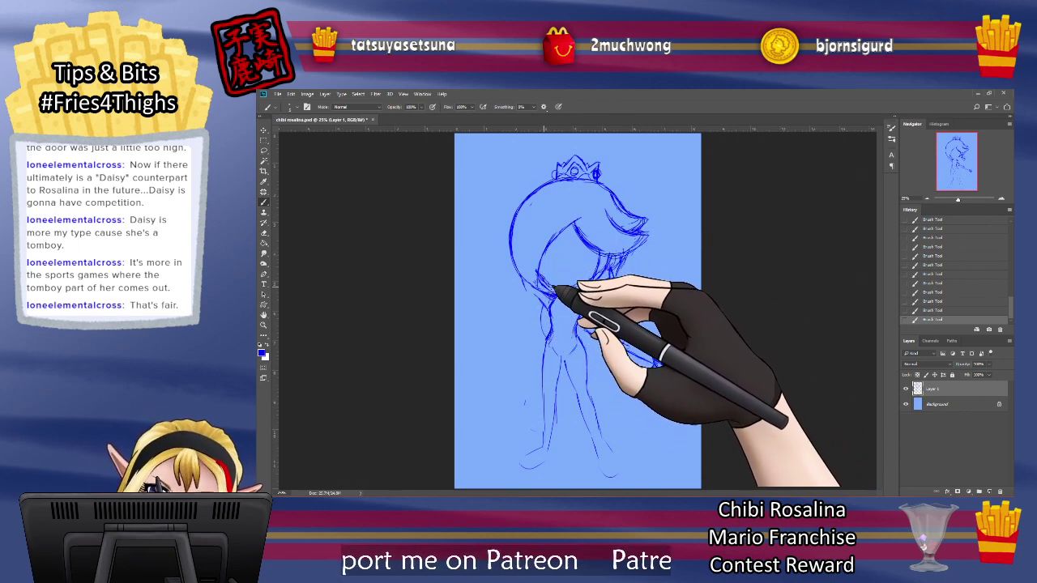
pyautogui.press('e')
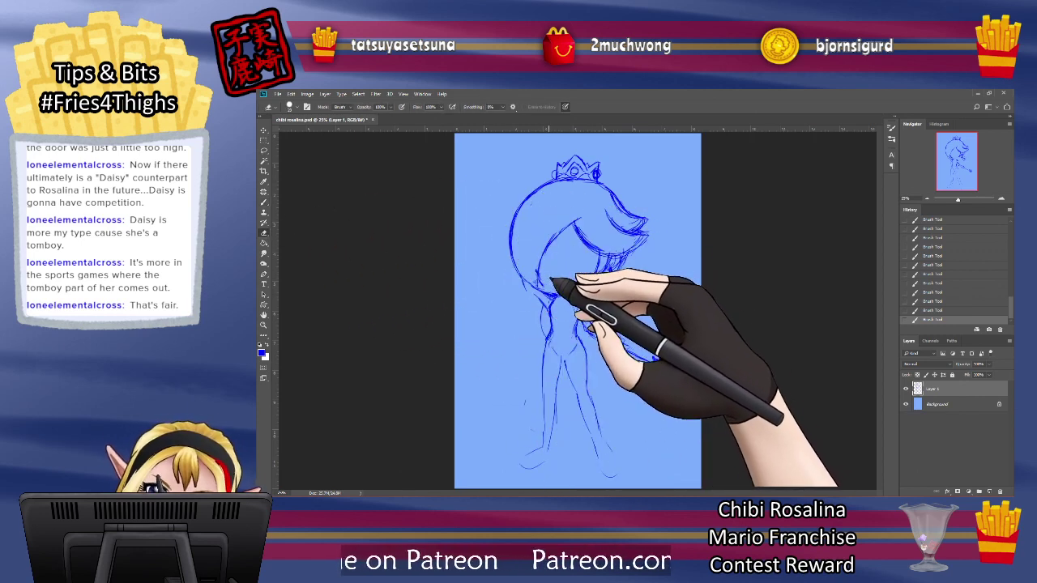
pyautogui.press('b')
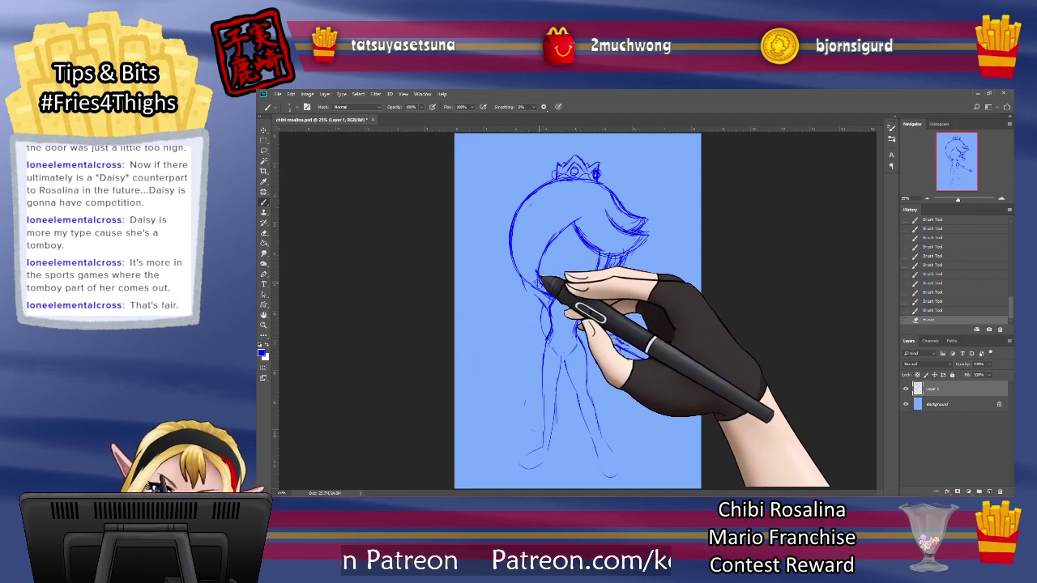
# Step: Sketch the lower jaw and chin with the Brush, and step back the last mouth stroke
pyautogui.moveTo(540, 281); pyautogui.dragTo(558, 289)
pyautogui.moveTo(552, 288); pyautogui.dragTo(566, 287)
pyautogui.moveTo(554, 281); pyautogui.dragTo(573, 286)
pyautogui.moveTo(559, 290); pyautogui.dragTo(579, 284)
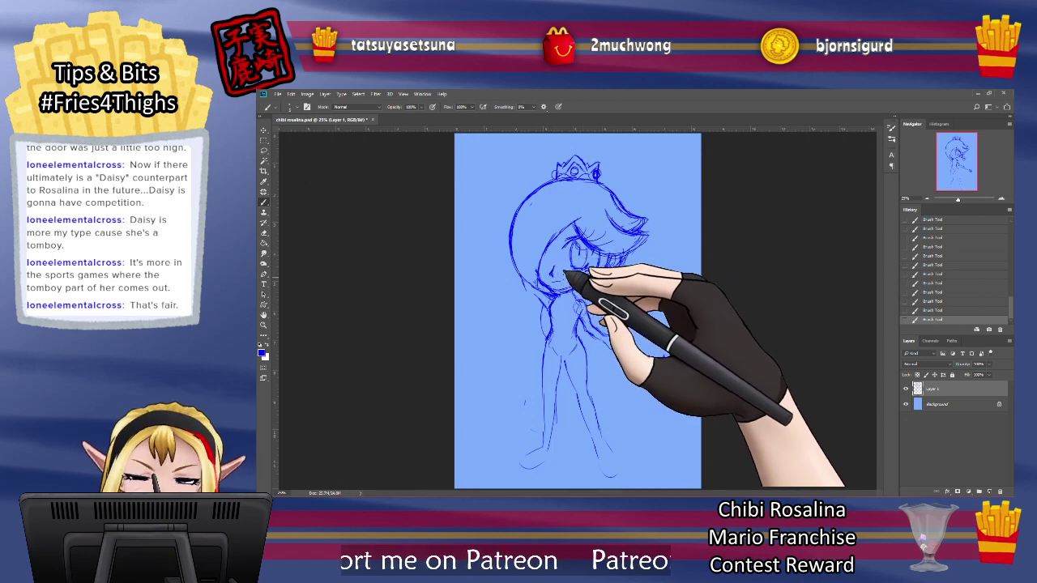
pyautogui.click(927, 311)
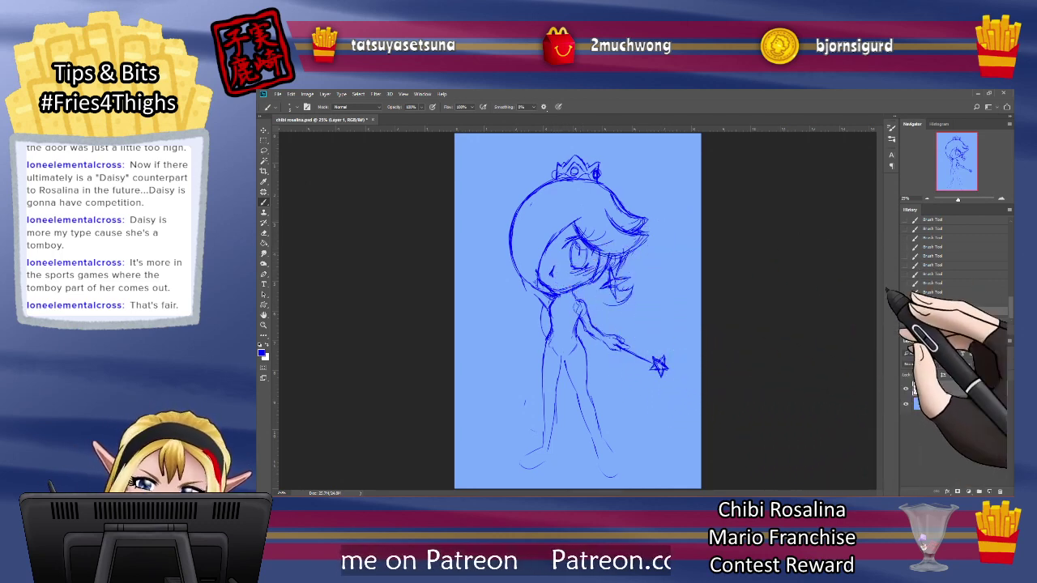
# Step: Erase the marks around the nose, and redraw the nose, small smile and lower face edge beside the hair
pyautogui.click(263, 232)
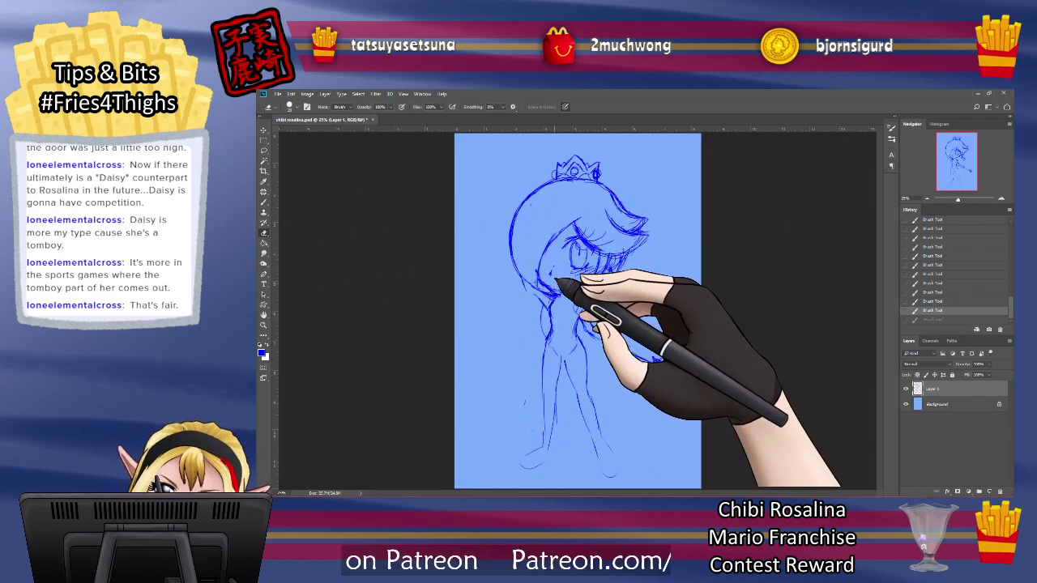
pyautogui.moveTo(560, 285); pyautogui.dragTo(541, 243)
pyautogui.click(263, 202)
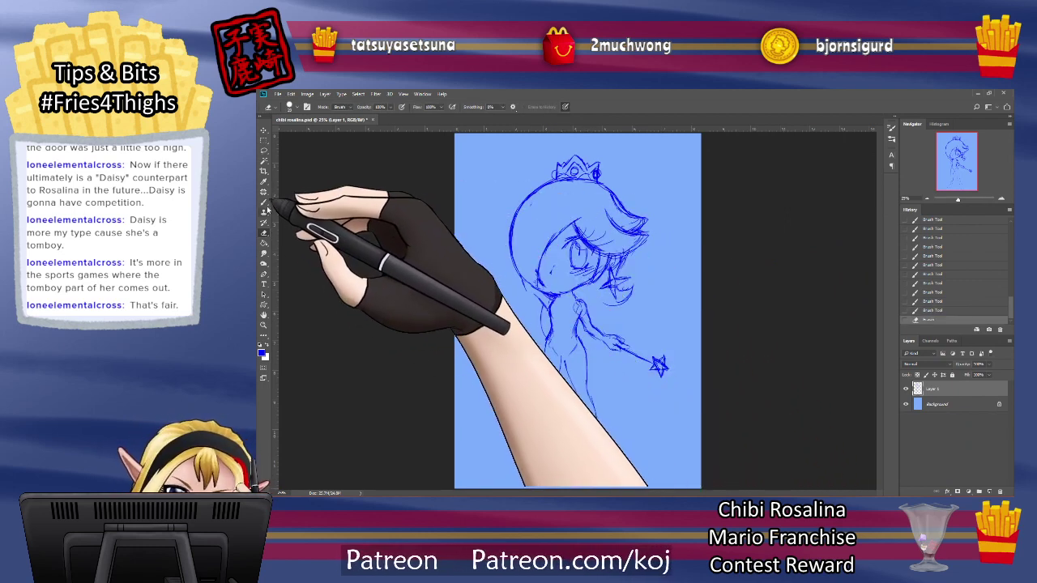
pyautogui.moveTo(553, 288)
pyautogui.mouseDown()
pyautogui.moveTo(576, 263)
pyautogui.moveTo(559, 238)
pyautogui.mouseUp()
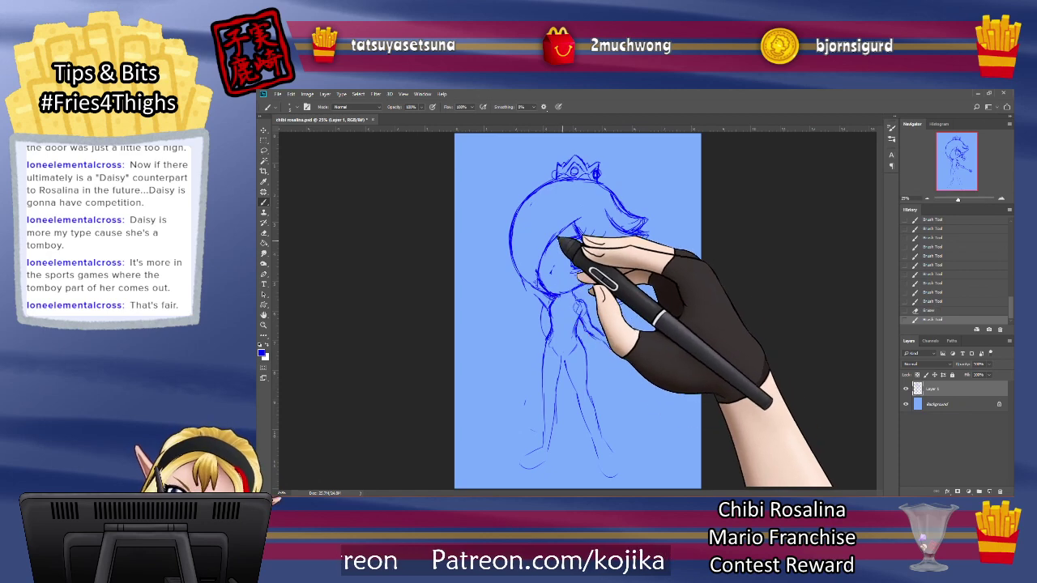
pyautogui.moveTo(536, 287)
pyautogui.mouseDown()
pyautogui.moveTo(519, 264)
pyautogui.moveTo(538, 288)
pyautogui.mouseUp()
pyautogui.moveTo(522, 269)
pyautogui.mouseDown()
pyautogui.moveTo(547, 283)
pyautogui.moveTo(538, 171)
pyautogui.moveTo(536, 282)
pyautogui.moveTo(524, 267)
pyautogui.moveTo(561, 284)
pyautogui.mouseUp()
pyautogui.click(263, 233)
pyautogui.click(263, 202)
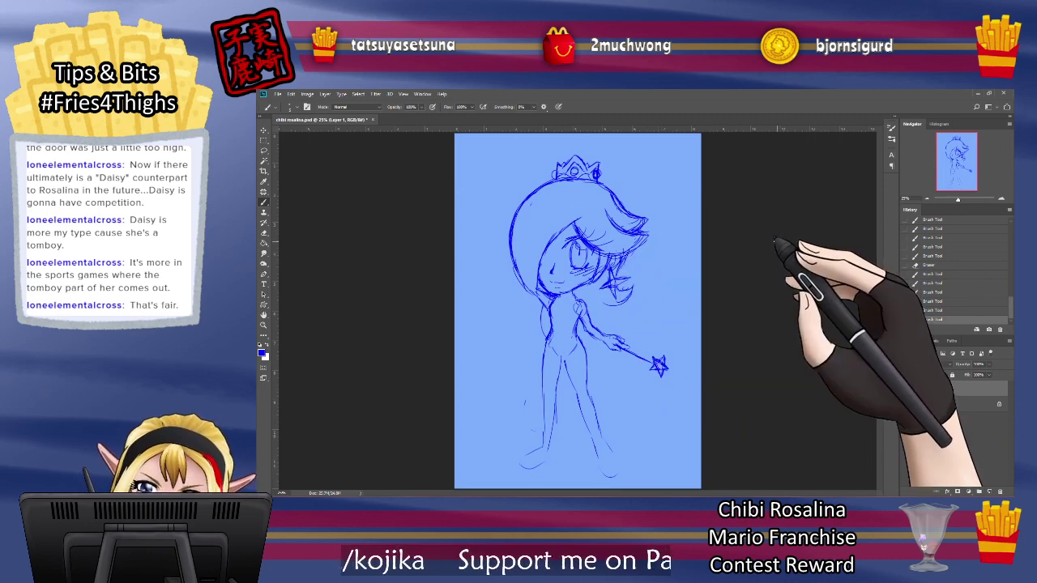
# Step: Brush the upper eyelid and lashes under the bangs, and erase the rough strokes at the chin
pyautogui.moveTo(571, 234); pyautogui.dragTo(580, 229)
pyautogui.moveTo(572, 234); pyautogui.dragTo(603, 234)
pyautogui.click(264, 232)
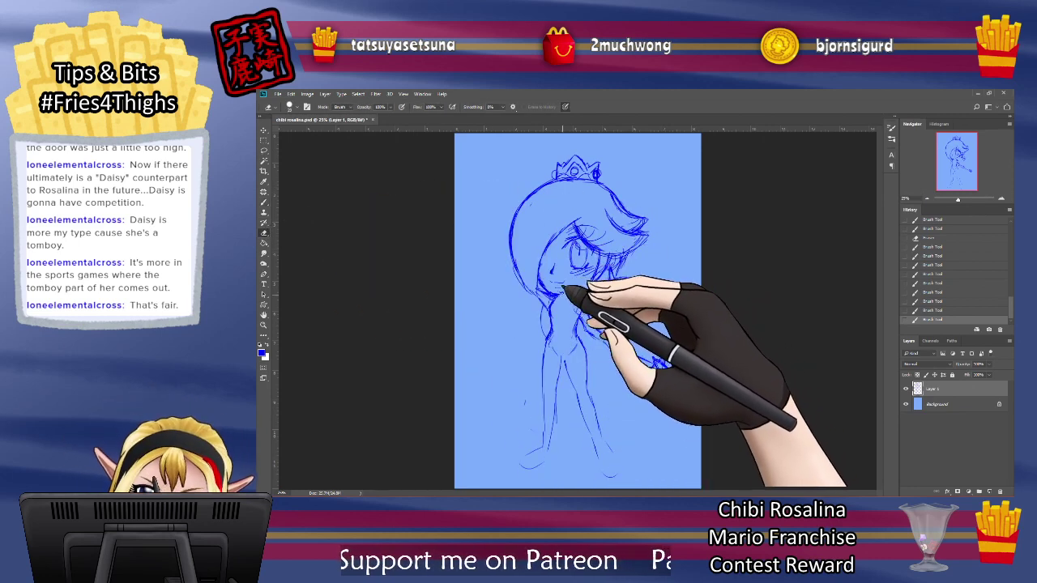
pyautogui.moveTo(565, 288)
pyautogui.mouseDown()
pyautogui.moveTo(581, 278)
pyautogui.moveTo(562, 283)
pyautogui.mouseUp()
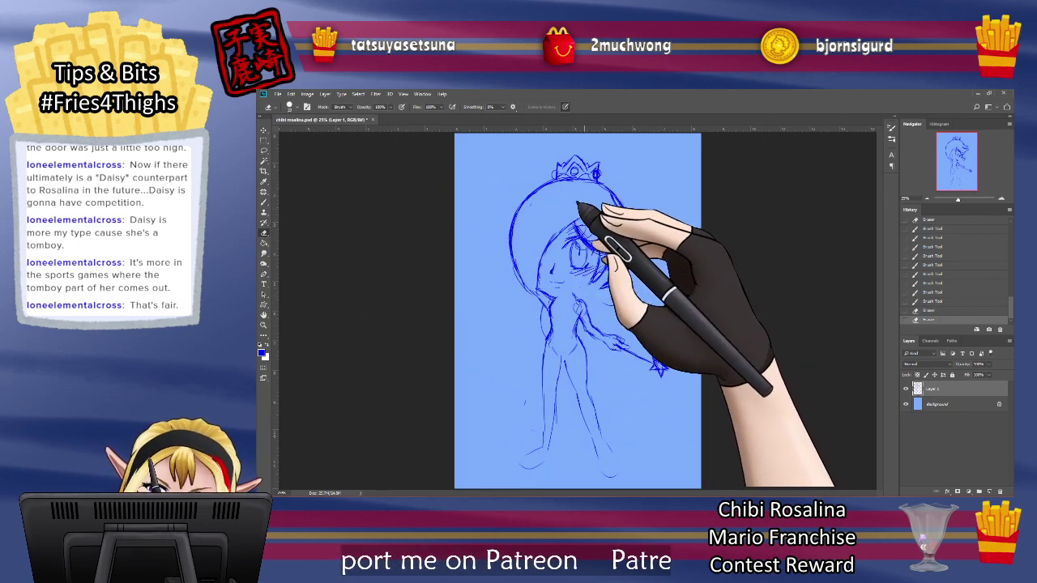
# Step: Redraw the chin and jawline up toward the ear, and strengthen the hair edge framing the face
pyautogui.click(263, 203)
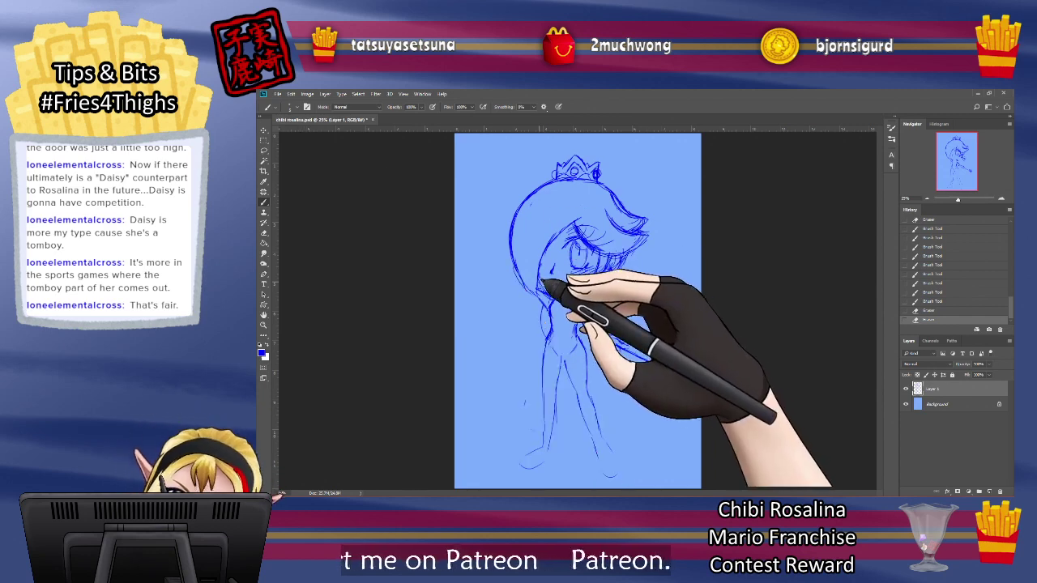
pyautogui.moveTo(551, 286); pyautogui.dragTo(579, 285)
pyautogui.moveTo(569, 291); pyautogui.dragTo(605, 256)
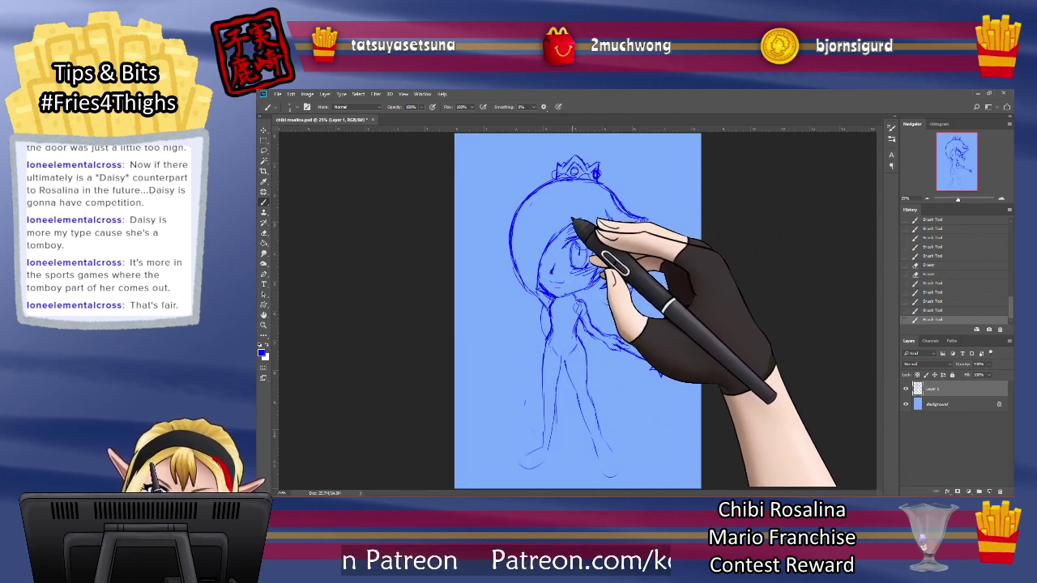
pyautogui.moveTo(574, 220)
pyautogui.mouseDown()
pyautogui.moveTo(539, 289)
pyautogui.moveTo(548, 257)
pyautogui.moveTo(540, 273)
pyautogui.moveTo(516, 251)
pyautogui.moveTo(546, 289)
pyautogui.mouseUp()
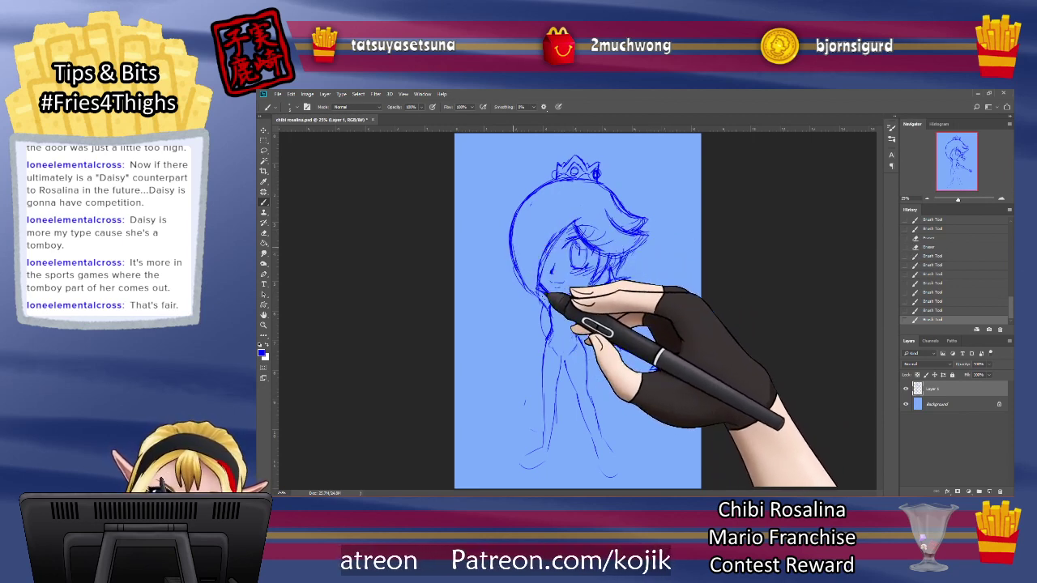
# Step: Erase stray strokes along the inner hair edge beside the face, and brush over the chin line again
pyautogui.click(264, 232)
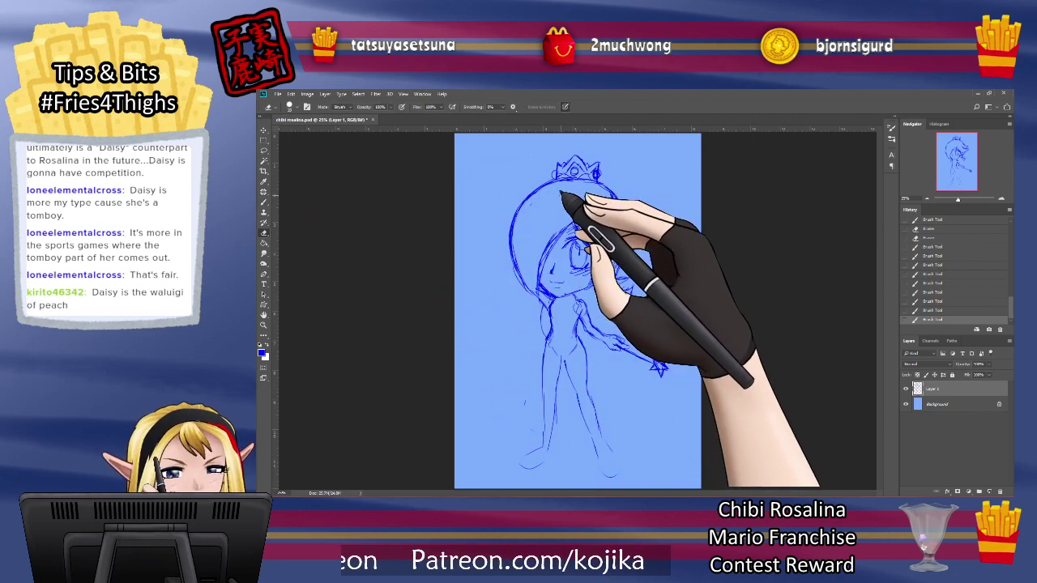
pyautogui.moveTo(572, 216)
pyautogui.mouseDown()
pyautogui.moveTo(537, 269)
pyautogui.moveTo(553, 248)
pyautogui.mouseUp()
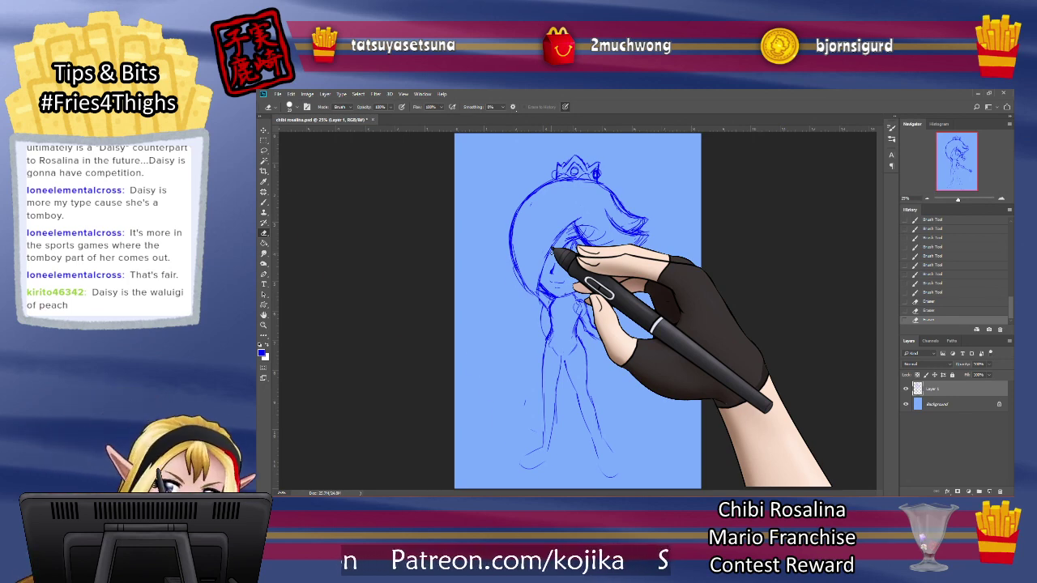
pyautogui.click(264, 203)
pyautogui.moveTo(551, 278); pyautogui.dragTo(575, 285)
pyautogui.moveTo(567, 290); pyautogui.dragTo(576, 285)
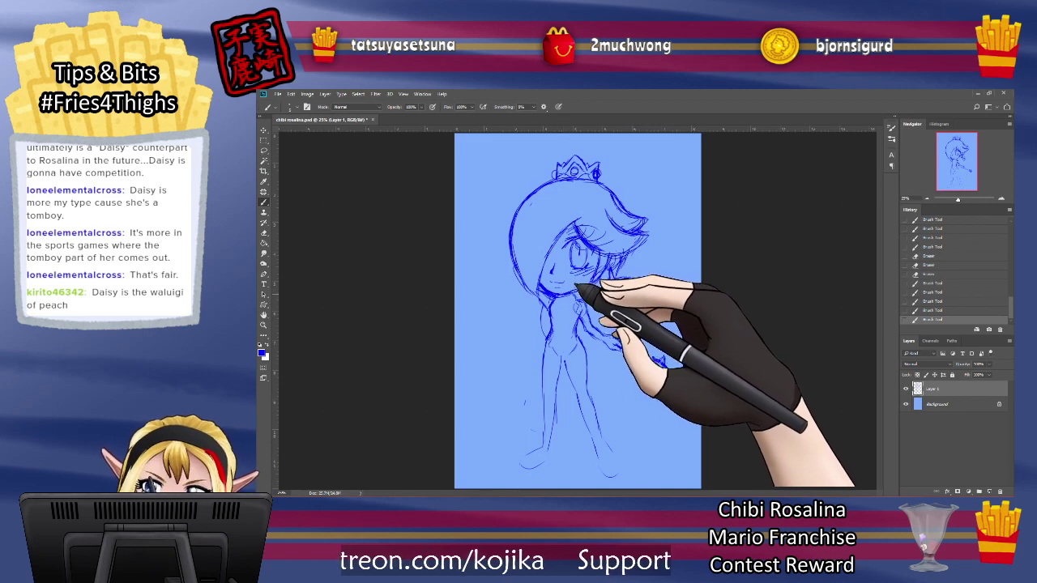
# Step: Erase the underside of the chin and redraw the chin curve with the top of the neck
pyautogui.click(264, 243)
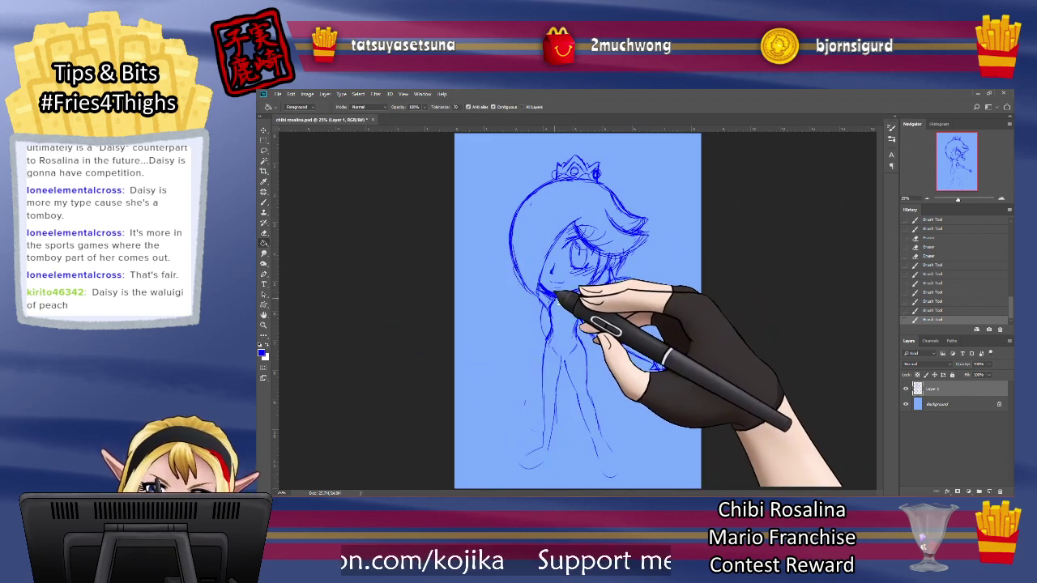
pyautogui.click(263, 233)
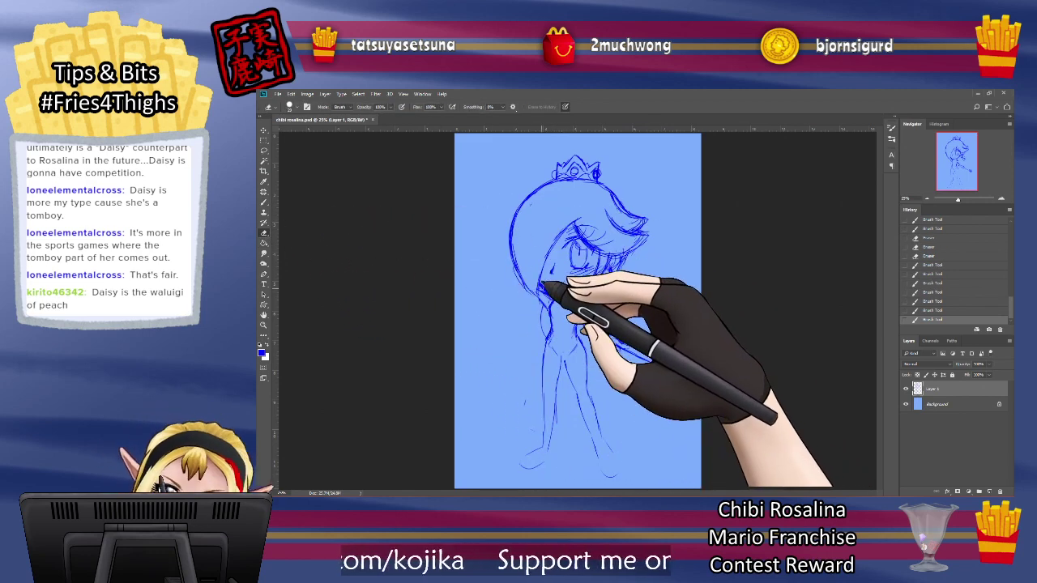
pyautogui.moveTo(570, 289); pyautogui.dragTo(578, 290)
pyautogui.moveTo(580, 283); pyautogui.dragTo(566, 292)
pyautogui.click(263, 201)
pyautogui.moveTo(560, 292); pyautogui.dragTo(578, 290)
pyautogui.moveTo(573, 290); pyautogui.dragTo(582, 287)
pyautogui.moveTo(578, 289)
pyautogui.mouseDown()
pyautogui.moveTo(571, 280)
pyautogui.moveTo(559, 298)
pyautogui.mouseUp()
pyautogui.moveTo(557, 296); pyautogui.dragTo(551, 296)
# Step: Clean up the neck with the Eraser, and sketch the dress neckline and a small star brooch on the chest
pyautogui.click(263, 231)
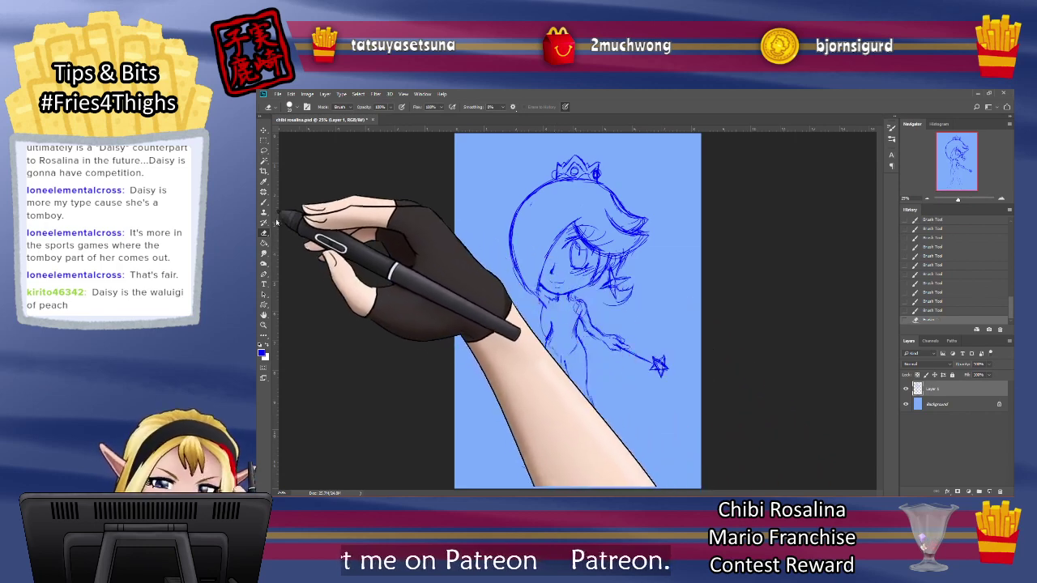
pyautogui.click(263, 202)
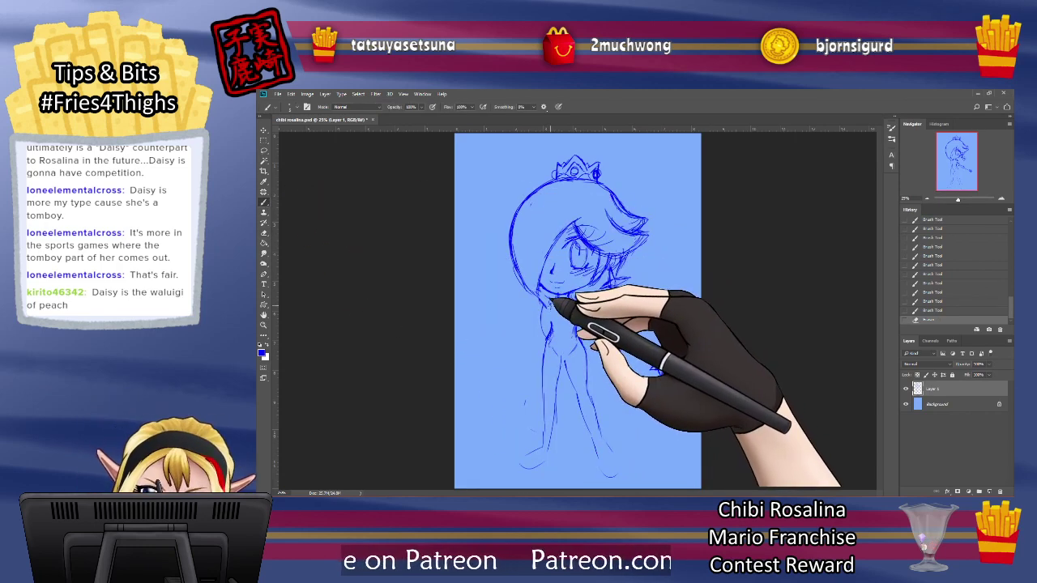
pyautogui.hotkey('ctrl', 'z')
pyautogui.hotkey('ctrl', 'z')
pyautogui.hotkey('ctrl', 'z')
pyautogui.hotkey('ctrl', 'z')
pyautogui.hotkey('ctrl', 'z')
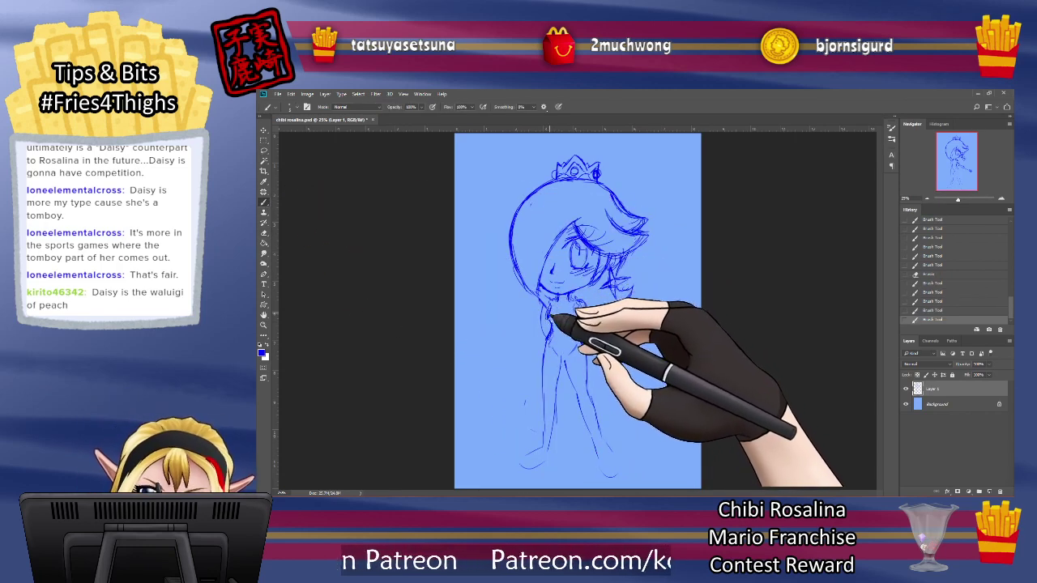
pyautogui.moveTo(554, 298); pyautogui.dragTo(579, 303)
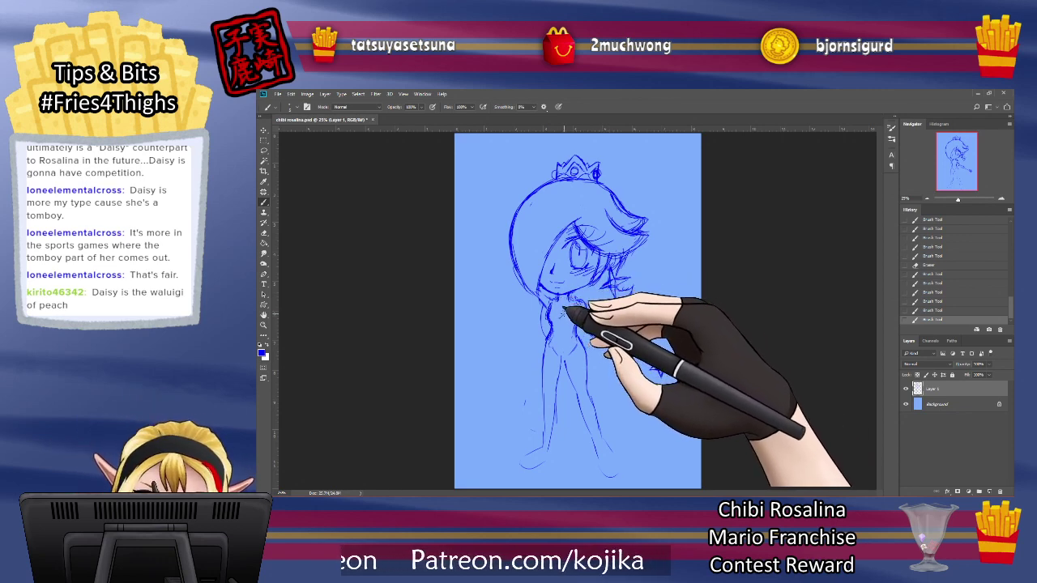
pyautogui.moveTo(564, 306); pyautogui.dragTo(566, 303)
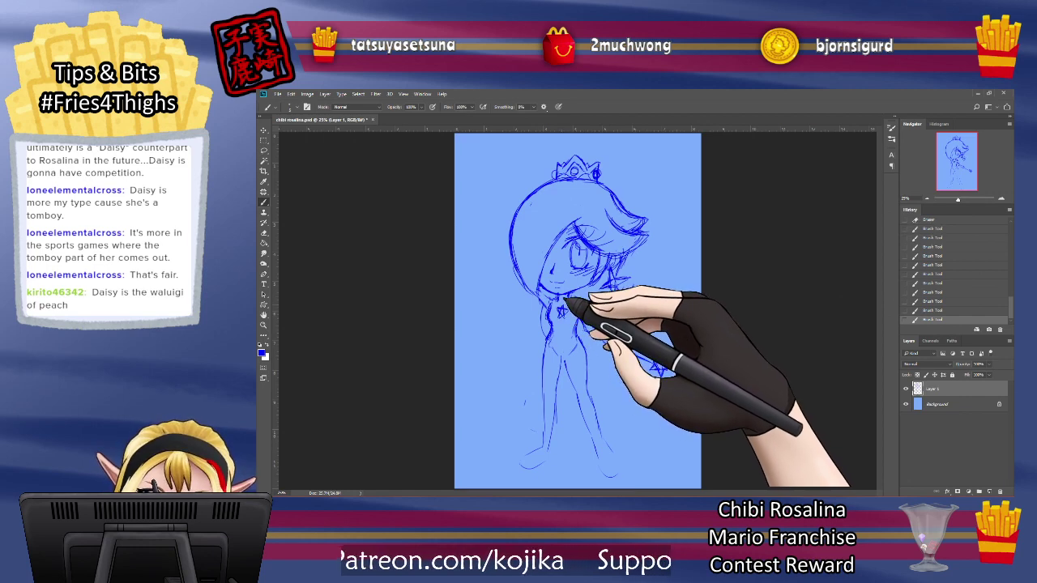
# Step: Erase and redraw the star brooch with the neckline running to the shoulder, and trim the stray shoulder lines
pyautogui.click(263, 233)
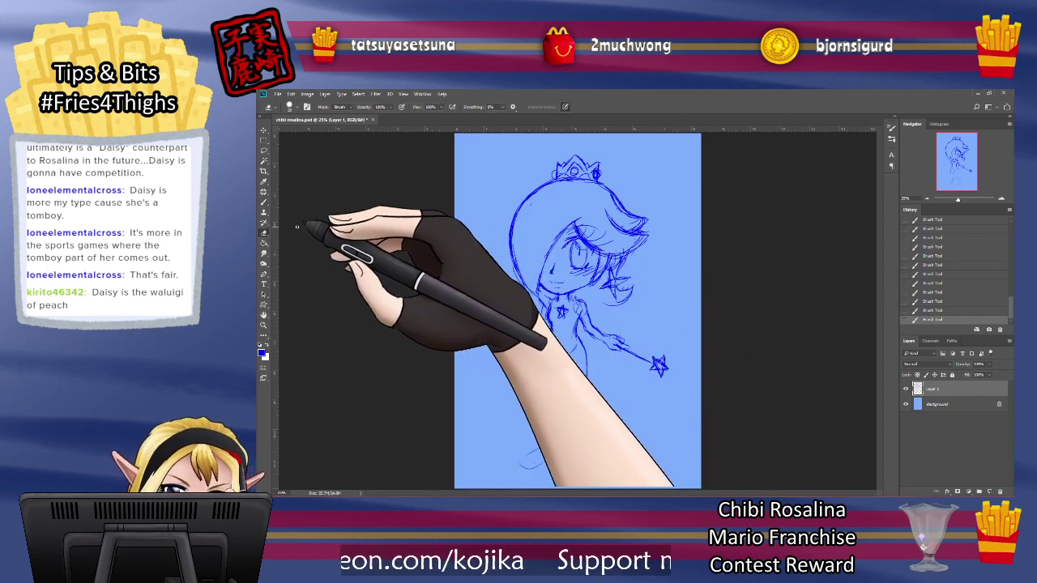
pyautogui.moveTo(559, 309); pyautogui.dragTo(562, 313)
pyautogui.moveTo(559, 309); pyautogui.dragTo(565, 313)
pyautogui.click(263, 201)
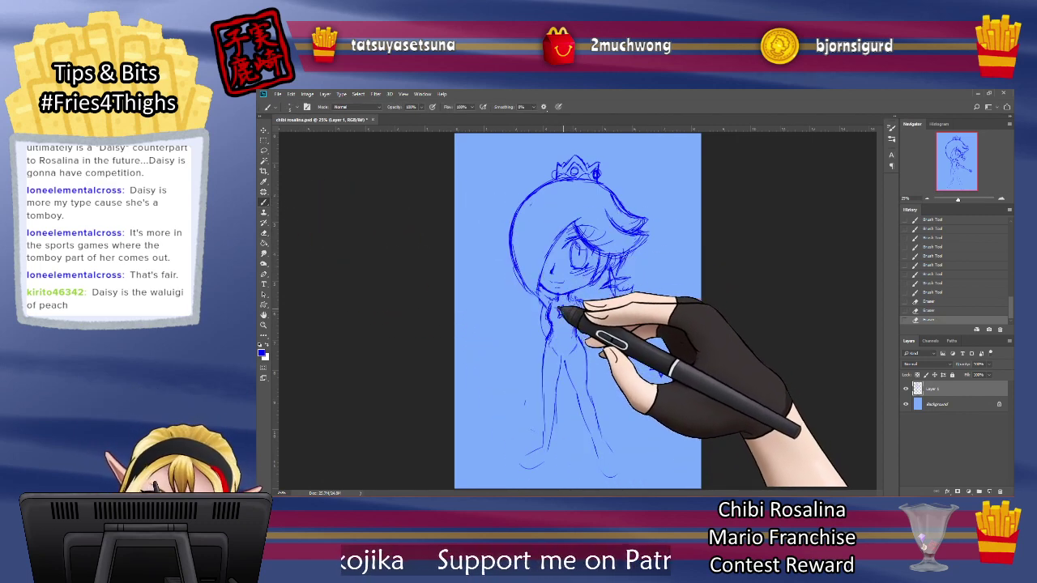
pyautogui.moveTo(559, 311)
pyautogui.mouseDown()
pyautogui.moveTo(588, 279)
pyautogui.moveTo(641, 276)
pyautogui.moveTo(579, 302)
pyautogui.mouseUp()
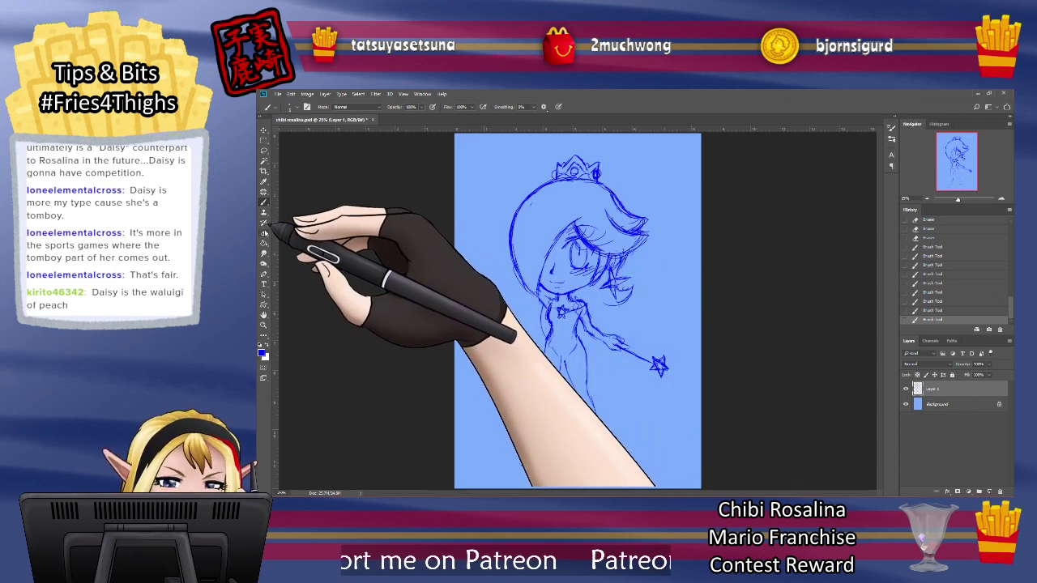
pyautogui.press('e')
pyautogui.moveTo(580, 301); pyautogui.dragTo(575, 304)
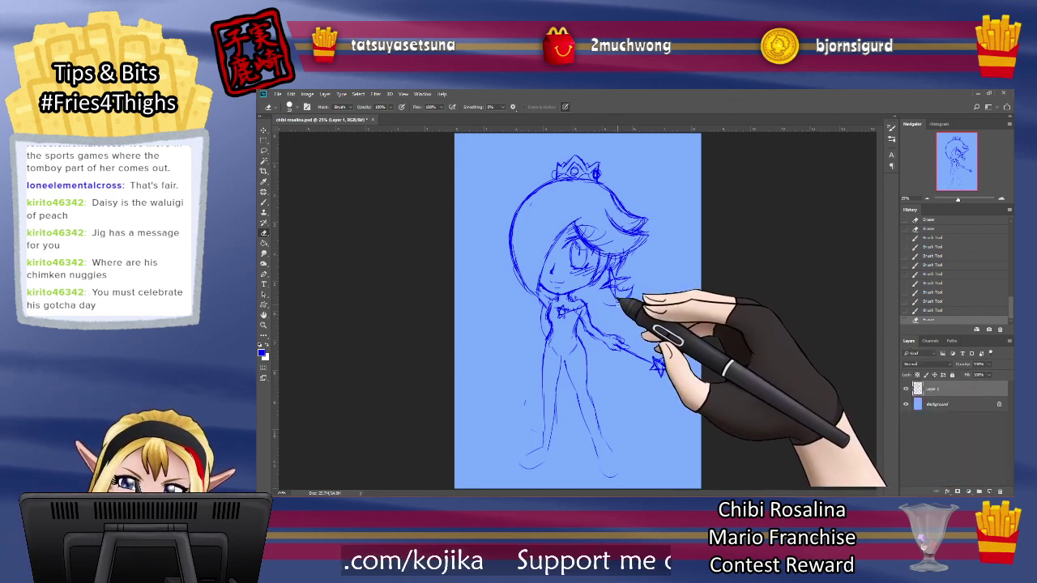
# Step: Brush more flicked hair tips behind the neck, around the star earring
pyautogui.click(264, 202)
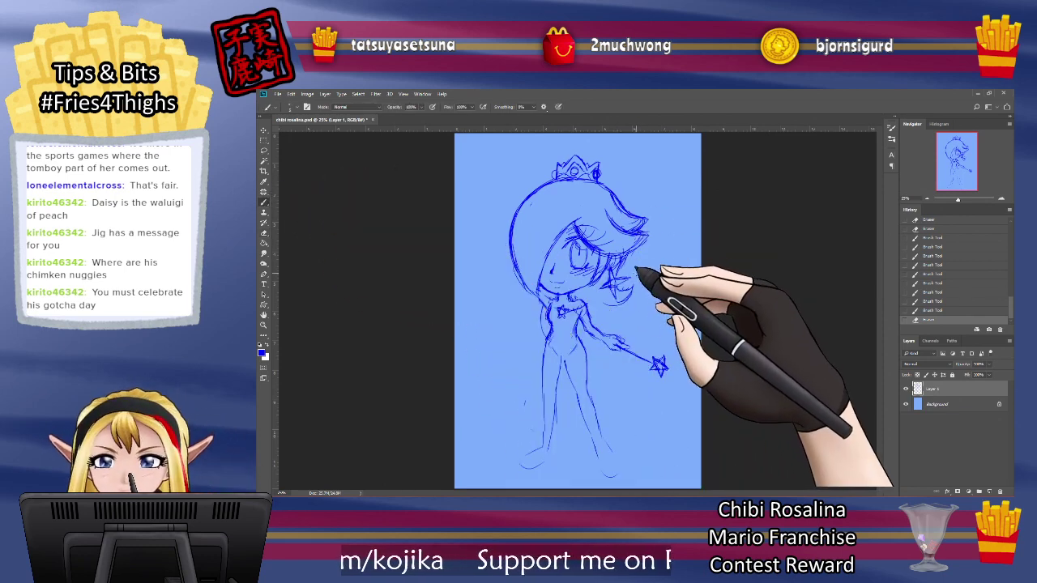
pyautogui.moveTo(631, 283); pyautogui.dragTo(624, 289)
pyautogui.moveTo(624, 280); pyautogui.dragTo(626, 302)
pyautogui.moveTo(622, 297); pyautogui.dragTo(631, 305)
pyautogui.moveTo(623, 291); pyautogui.dragTo(630, 300)
pyautogui.moveTo(626, 296)
pyautogui.mouseDown()
pyautogui.moveTo(636, 302)
pyautogui.moveTo(618, 298)
pyautogui.mouseUp()
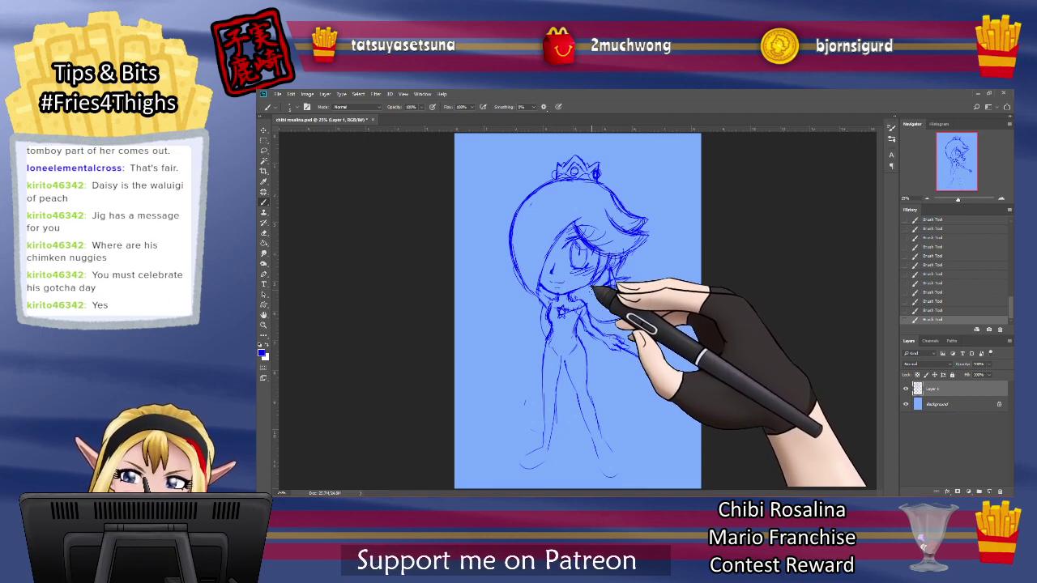
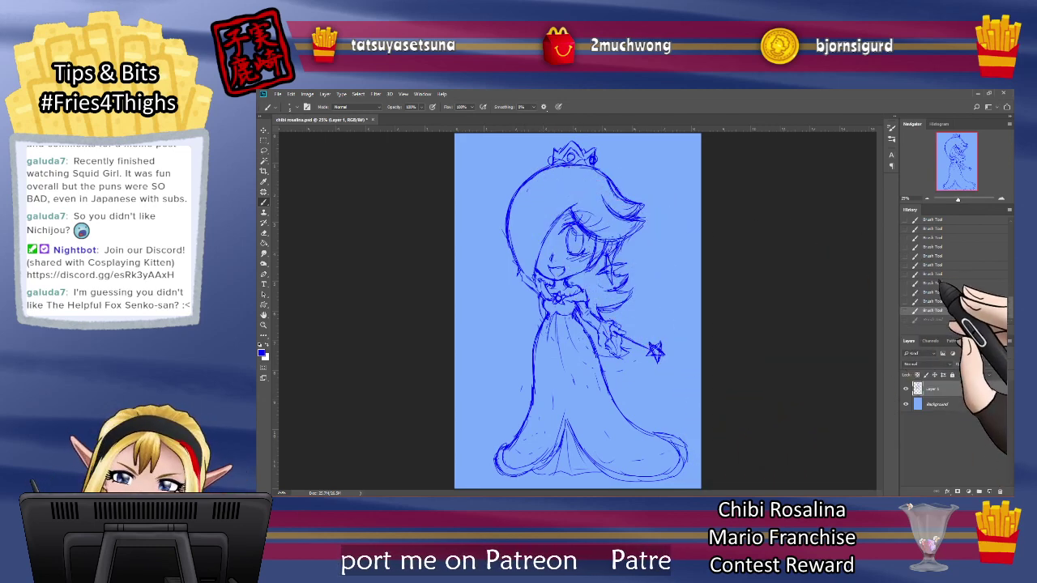
# Step: Step back through the recent brush strokes, and redraw the raised arm and hand beside the back hair
pyautogui.click(931, 265)
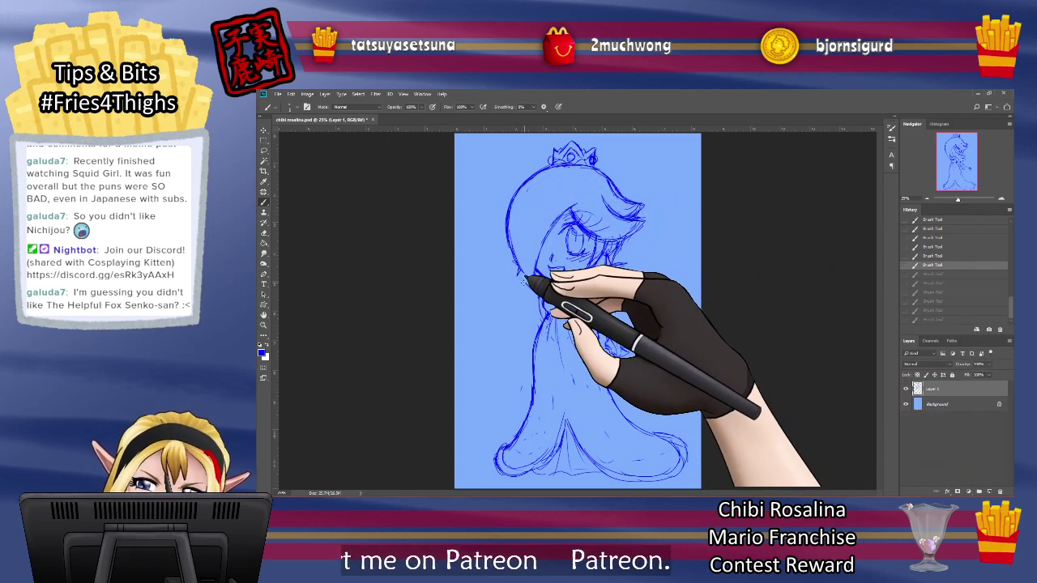
pyautogui.moveTo(524, 279); pyautogui.dragTo(498, 223)
pyautogui.hotkey('ctrl', 'z')
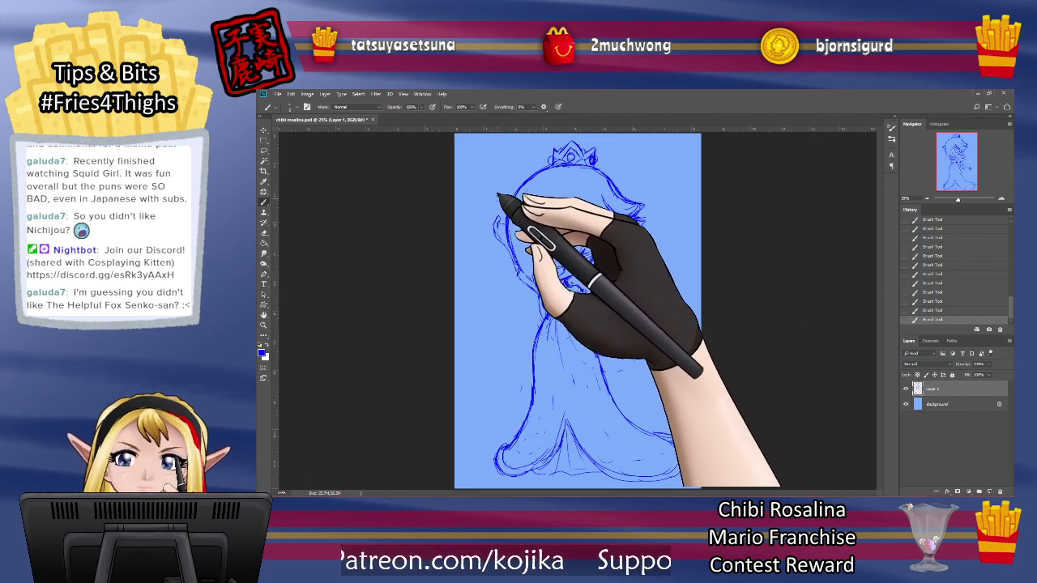
# Step: Erase the rough fingers of the raised hand and redraw them with the Brush
pyautogui.click(263, 233)
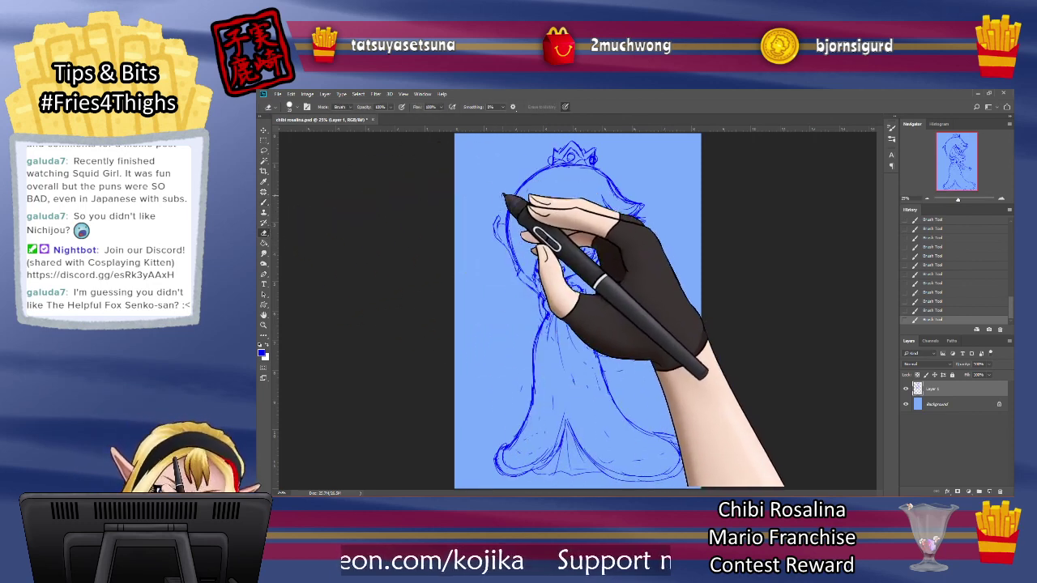
pyautogui.click(263, 203)
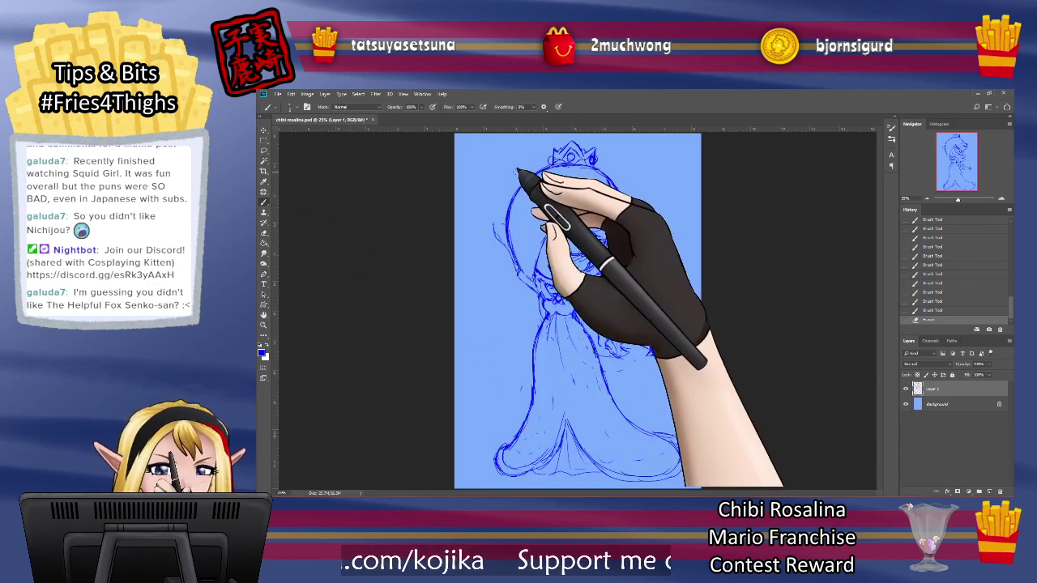
pyautogui.moveTo(497, 221); pyautogui.dragTo(494, 228)
pyautogui.moveTo(501, 215); pyautogui.dragTo(503, 224)
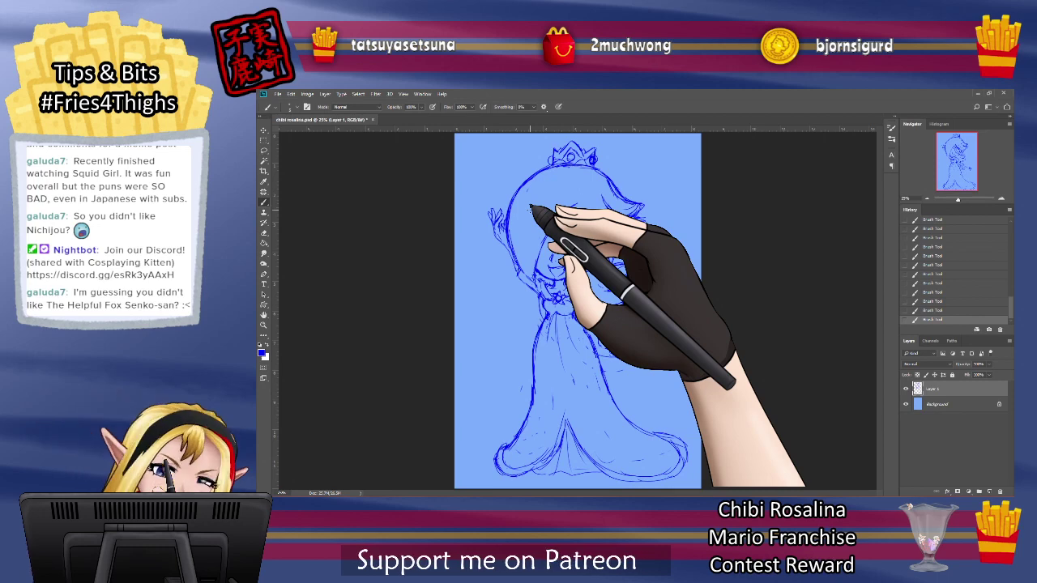
# Step: Erase the doubled lines of the raised hand, and reshape its palm, fingers and wrist beside the hair
pyautogui.click(263, 233)
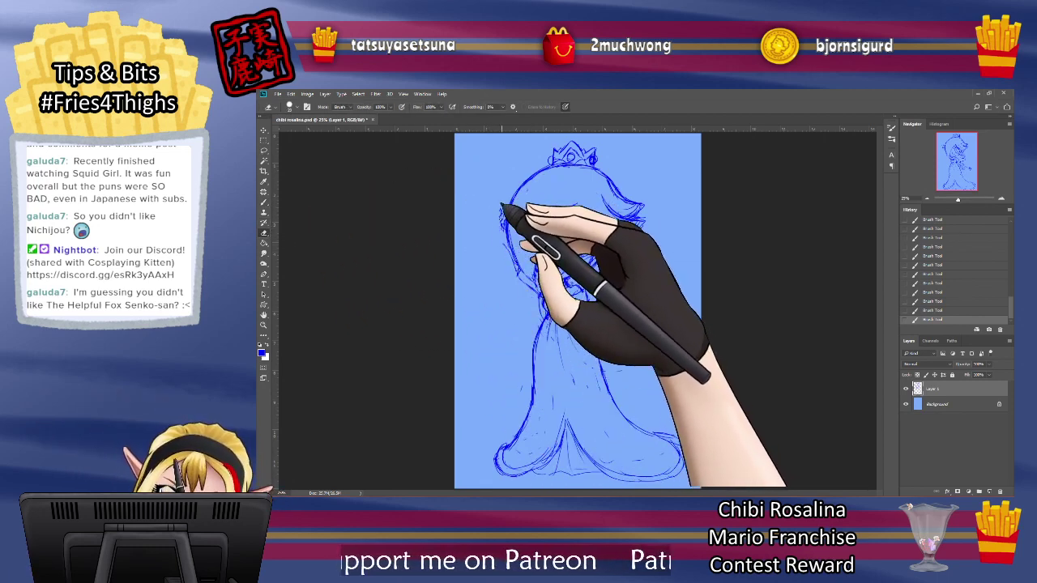
pyautogui.moveTo(501, 204)
pyautogui.mouseDown()
pyautogui.moveTo(504, 244)
pyautogui.moveTo(505, 220)
pyautogui.moveTo(496, 241)
pyautogui.mouseUp()
pyautogui.click(263, 201)
pyautogui.moveTo(490, 214); pyautogui.dragTo(503, 239)
pyautogui.moveTo(506, 223); pyautogui.dragTo(508, 228)
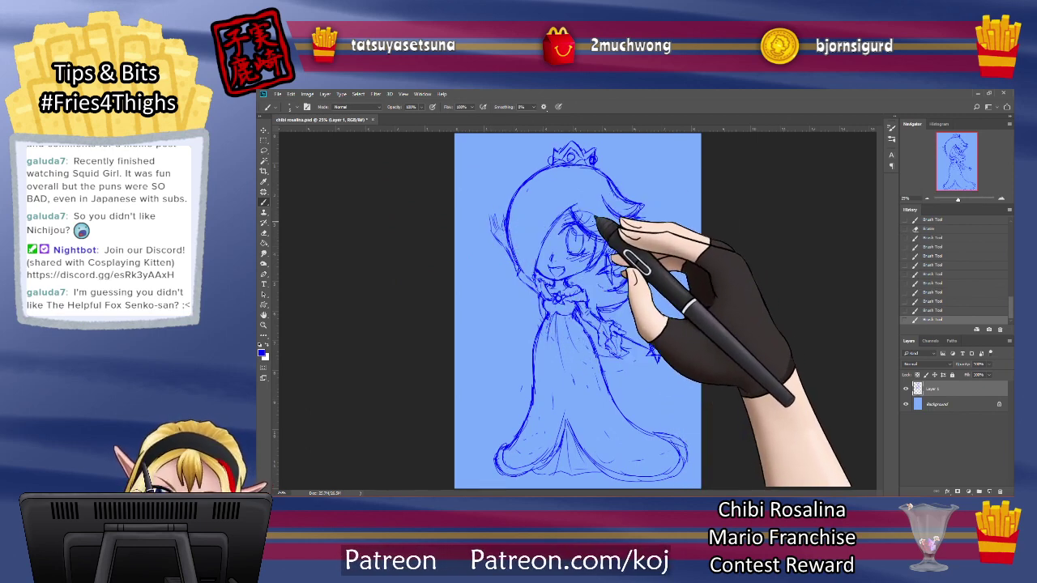
# Step: Erase the rough outline of the raised hand, and redraw its palm and fingers with short Brush strokes
pyautogui.click(263, 233)
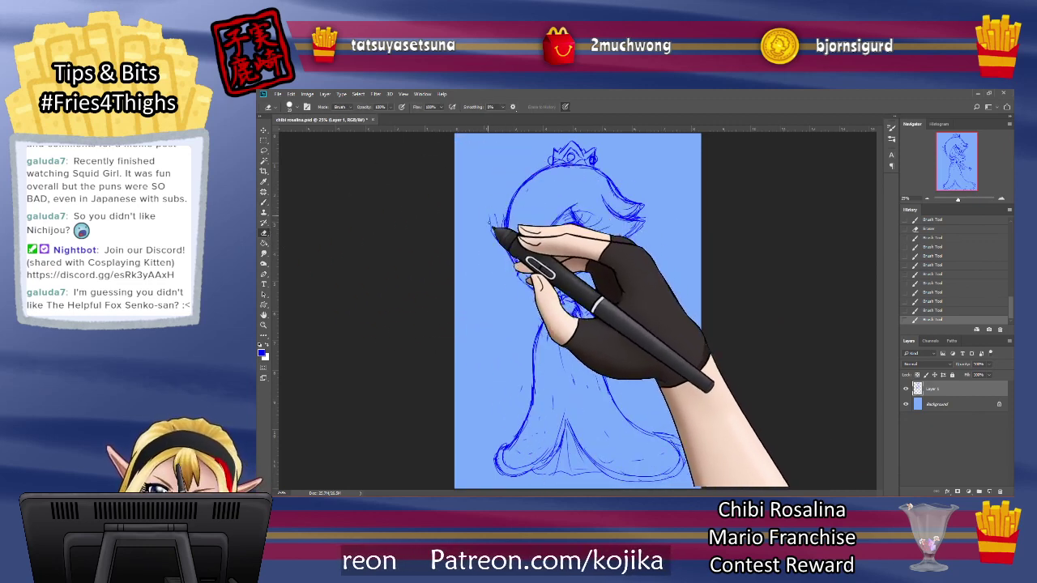
pyautogui.moveTo(497, 231); pyautogui.dragTo(501, 246)
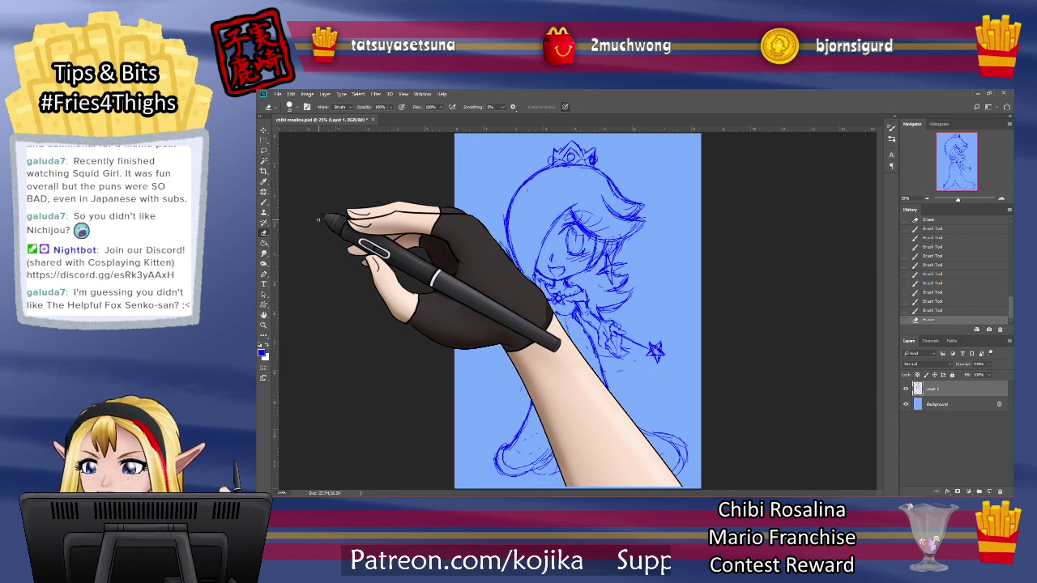
pyautogui.click(264, 202)
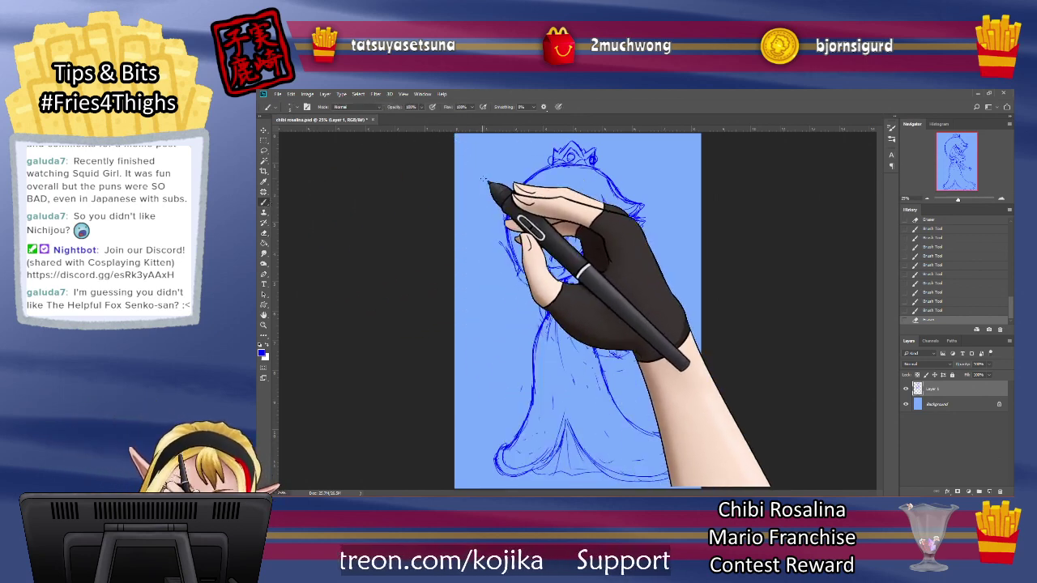
pyautogui.moveTo(495, 236); pyautogui.dragTo(501, 244)
pyautogui.moveTo(495, 236); pyautogui.dragTo(504, 223)
pyautogui.moveTo(497, 226); pyautogui.dragTo(506, 220)
pyautogui.moveTo(497, 226); pyautogui.dragTo(502, 223)
pyautogui.moveTo(494, 227); pyautogui.dragTo(501, 223)
pyautogui.moveTo(494, 228); pyautogui.dragTo(495, 223)
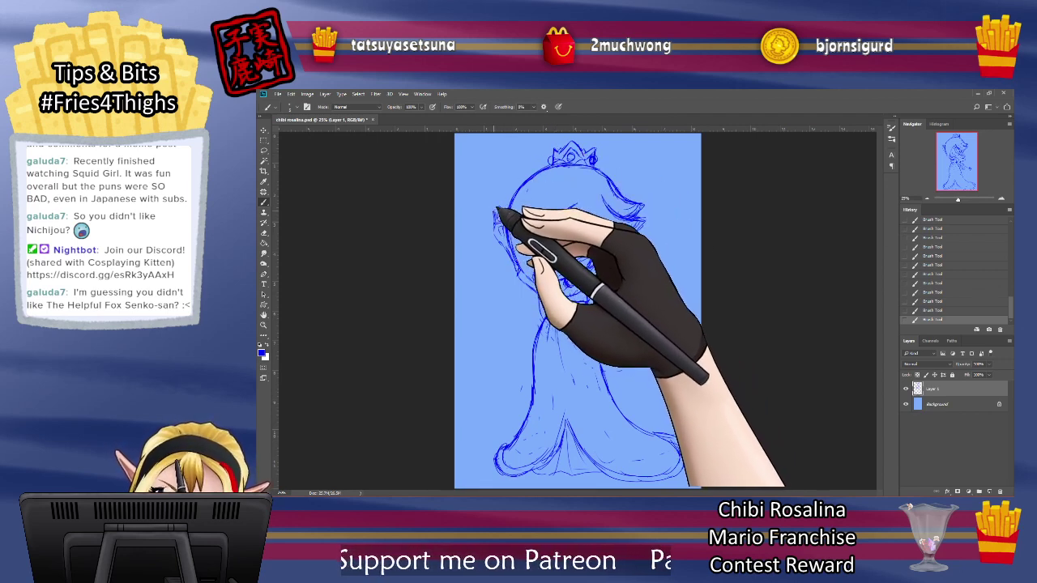
# Step: Clean up the raised hand's fingertips with the Eraser, and brush over the hair outline beside the crown
pyautogui.click(263, 233)
pyautogui.moveTo(501, 206)
pyautogui.mouseDown()
pyautogui.moveTo(499, 224)
pyautogui.moveTo(506, 204)
pyautogui.mouseUp()
pyautogui.click(263, 202)
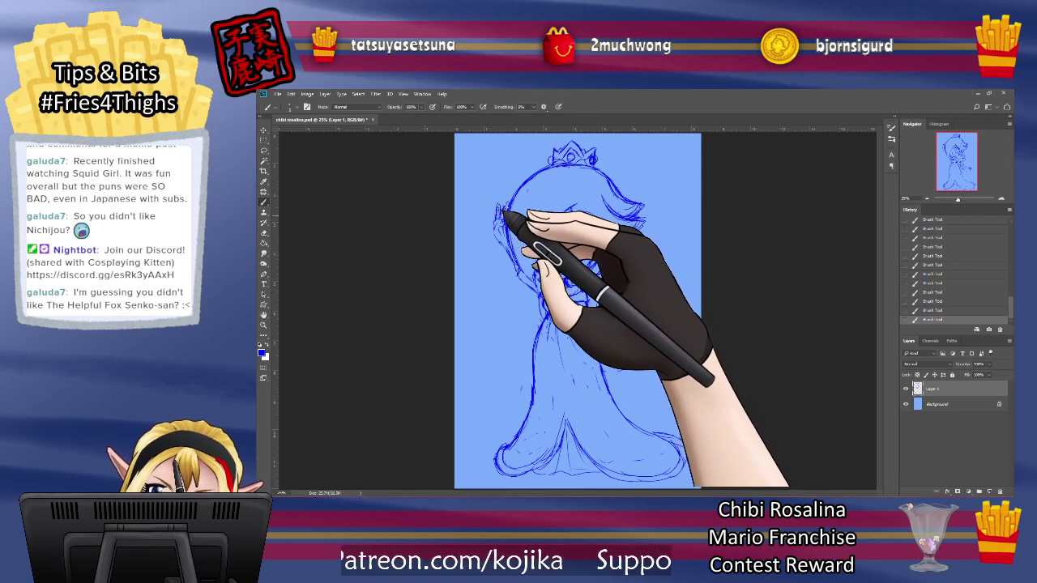
pyautogui.moveTo(533, 182); pyautogui.dragTo(557, 165)
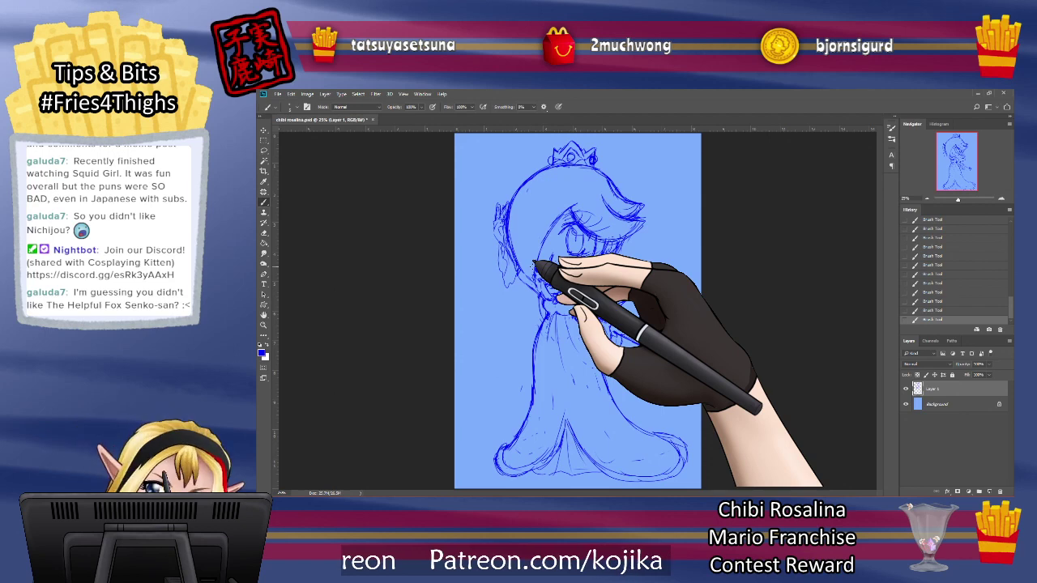
# Step: Erase the raised hand's upper fingers and redraw them spread outward, farther from the back hair
pyautogui.click(263, 232)
pyautogui.moveTo(494, 204)
pyautogui.mouseDown()
pyautogui.moveTo(498, 229)
pyautogui.moveTo(509, 192)
pyautogui.mouseUp()
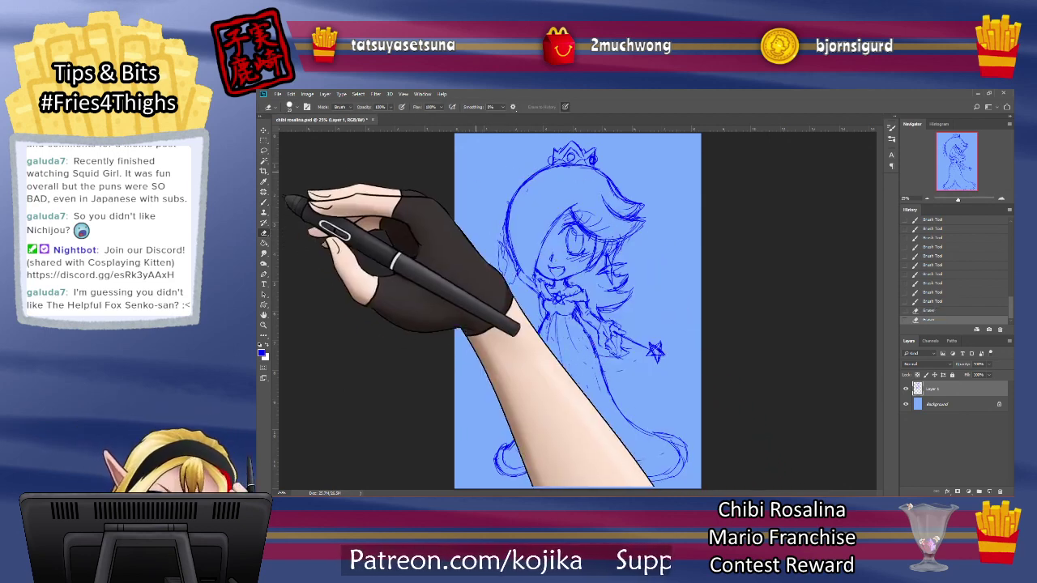
pyautogui.click(263, 203)
pyautogui.moveTo(502, 242)
pyautogui.mouseDown()
pyautogui.moveTo(490, 233)
pyautogui.moveTo(500, 242)
pyautogui.mouseUp()
pyautogui.moveTo(489, 234)
pyautogui.mouseDown()
pyautogui.moveTo(494, 219)
pyautogui.moveTo(496, 241)
pyautogui.moveTo(486, 234)
pyautogui.mouseUp()
pyautogui.moveTo(488, 233); pyautogui.dragTo(487, 228)
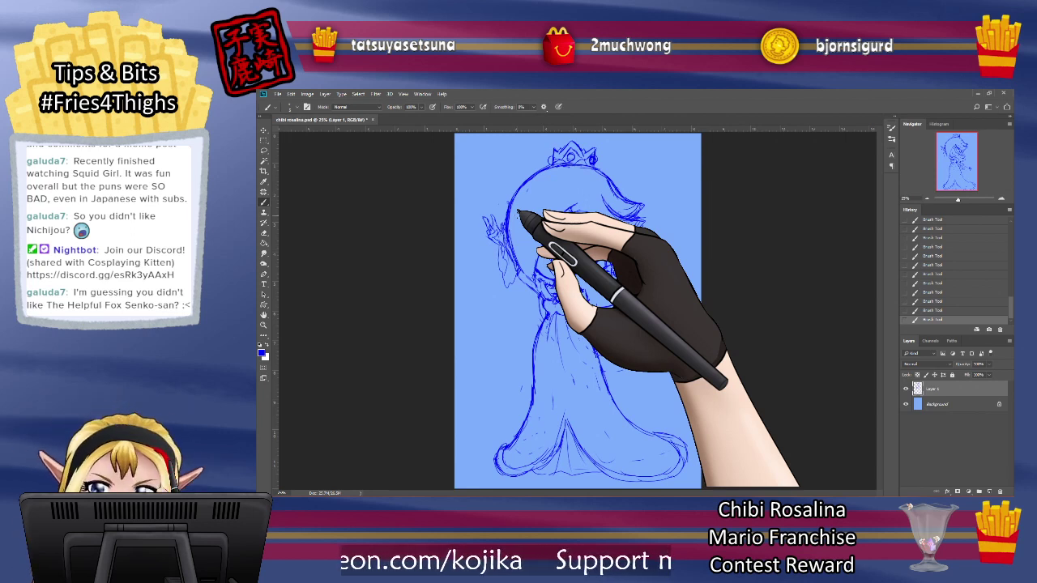
# Step: Erase the hair edge running down beside the face, and redraw the fringe from the forehead to the cheek with the Brush
pyautogui.click(264, 232)
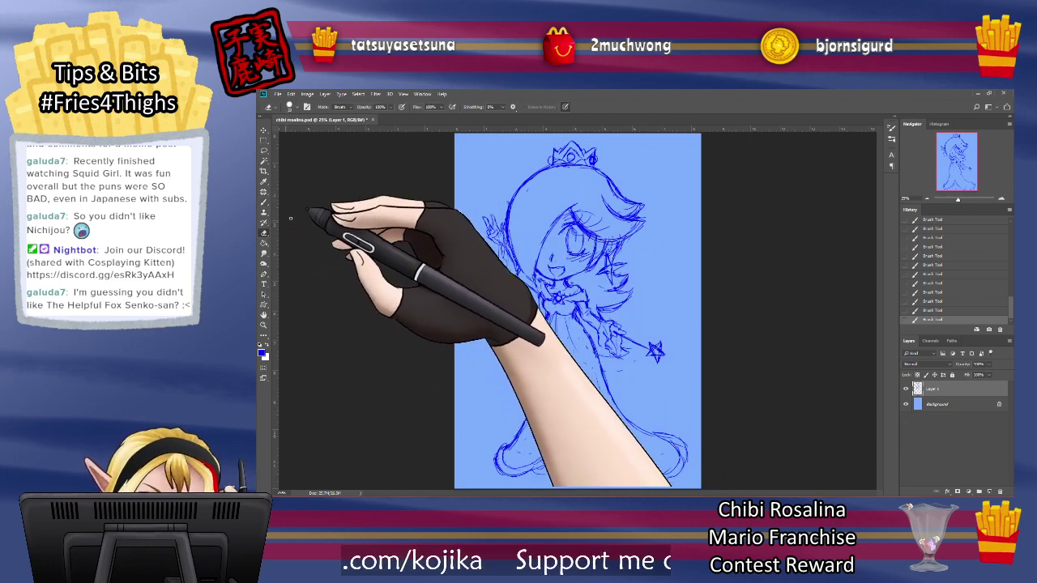
pyautogui.moveTo(559, 256)
pyautogui.mouseDown()
pyautogui.moveTo(579, 217)
pyautogui.moveTo(574, 198)
pyautogui.moveTo(536, 267)
pyautogui.moveTo(565, 219)
pyautogui.moveTo(541, 254)
pyautogui.mouseUp()
pyautogui.press('b')
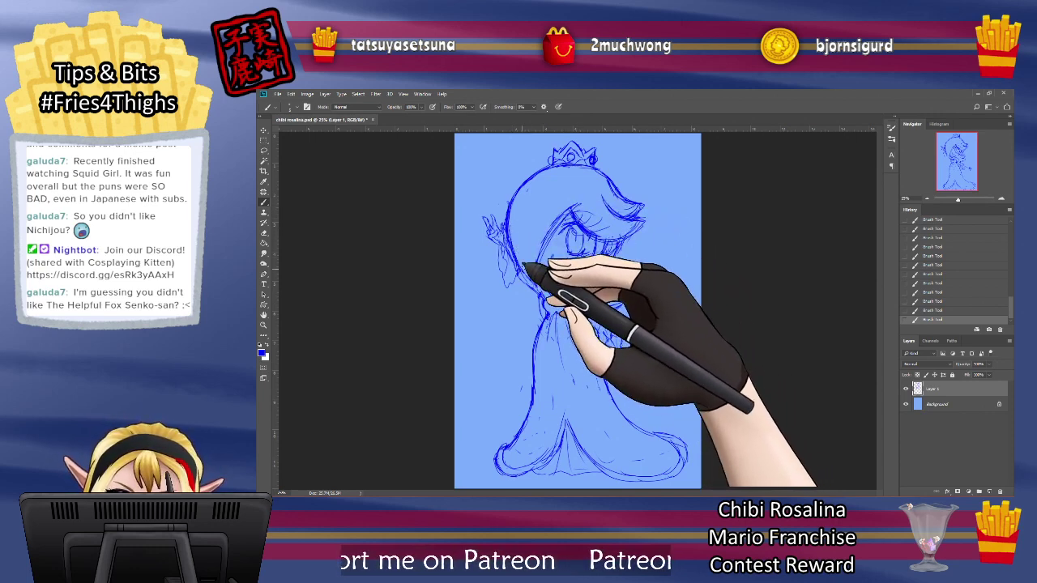
pyautogui.click(263, 232)
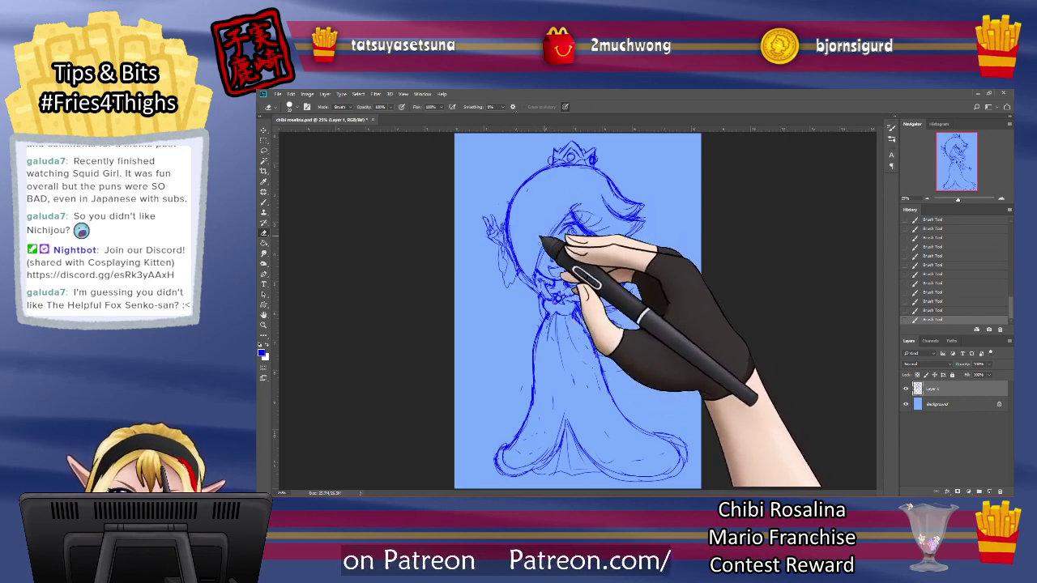
pyautogui.moveTo(540, 241); pyautogui.dragTo(540, 281)
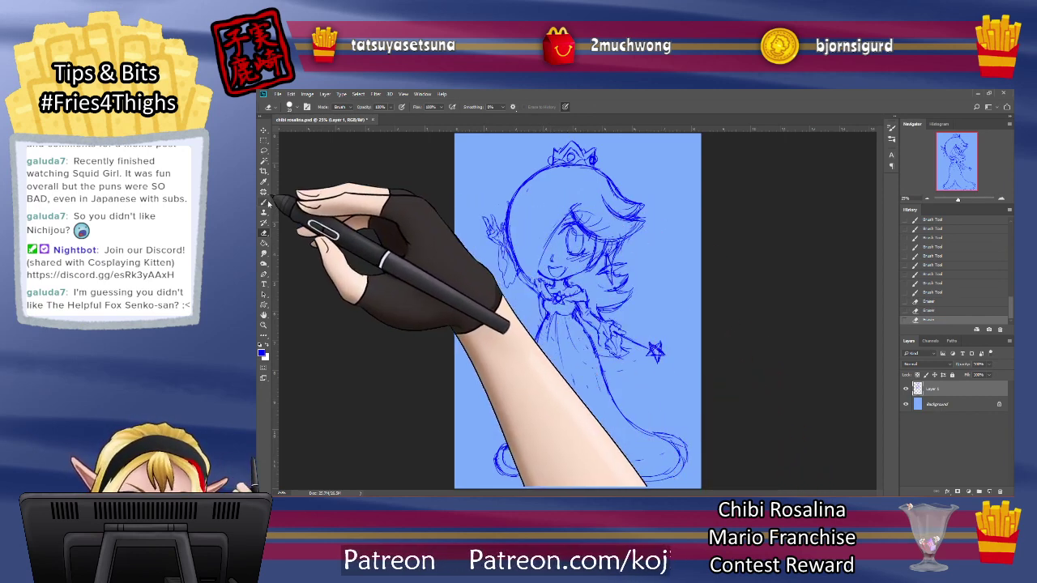
pyautogui.click(264, 203)
pyautogui.moveTo(562, 218); pyautogui.dragTo(541, 247)
pyautogui.moveTo(541, 245); pyautogui.dragTo(539, 280)
pyautogui.moveTo(541, 249); pyautogui.dragTo(536, 277)
pyautogui.moveTo(552, 203); pyautogui.dragTo(539, 236)
pyautogui.moveTo(552, 204); pyautogui.dragTo(537, 246)
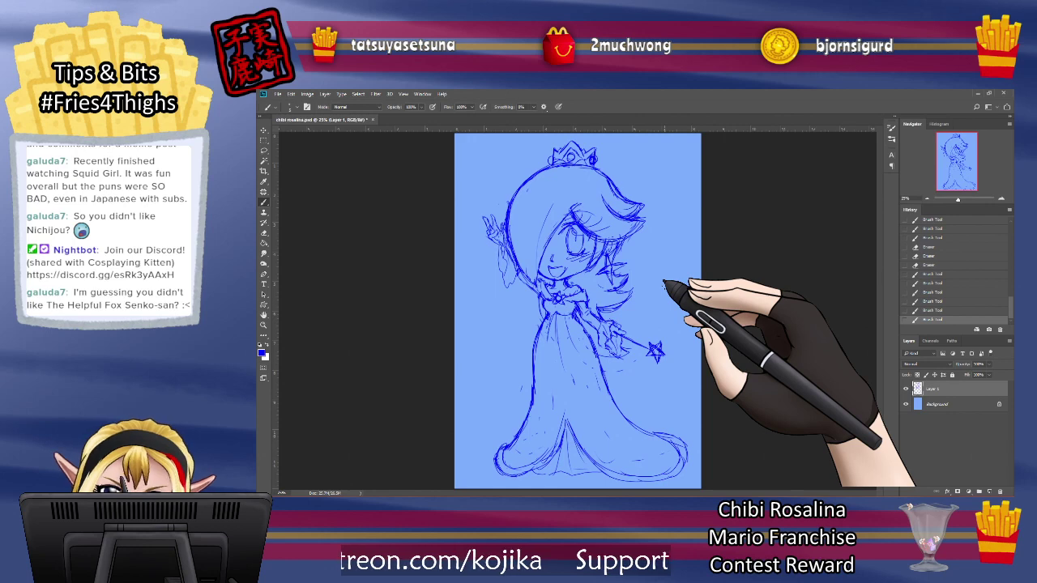
# Step: Erase the nose and mouth inside the face outline, and begin redrawing them with the Brush
pyautogui.click(263, 232)
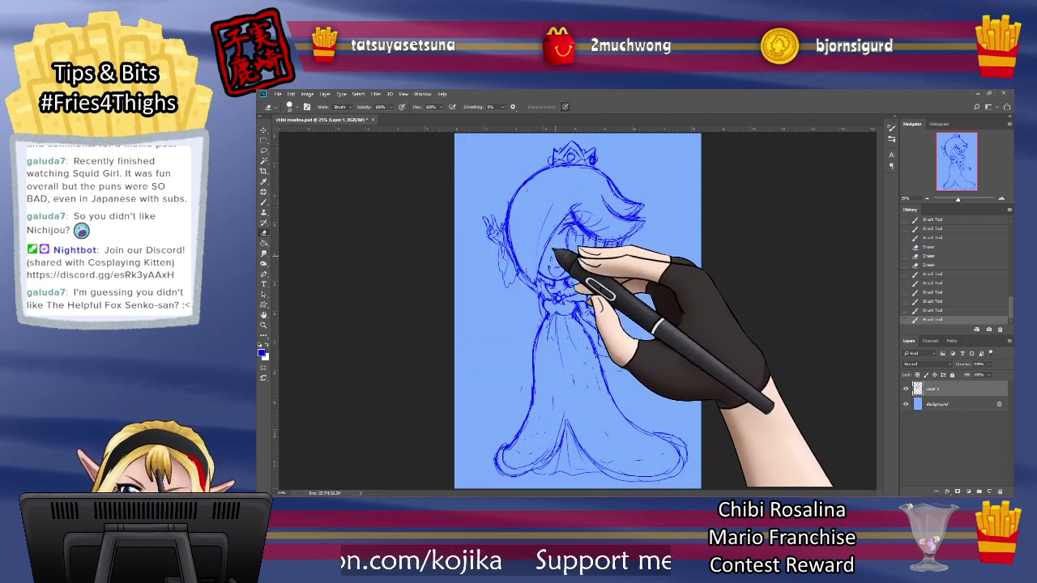
pyautogui.moveTo(563, 259); pyautogui.dragTo(573, 201)
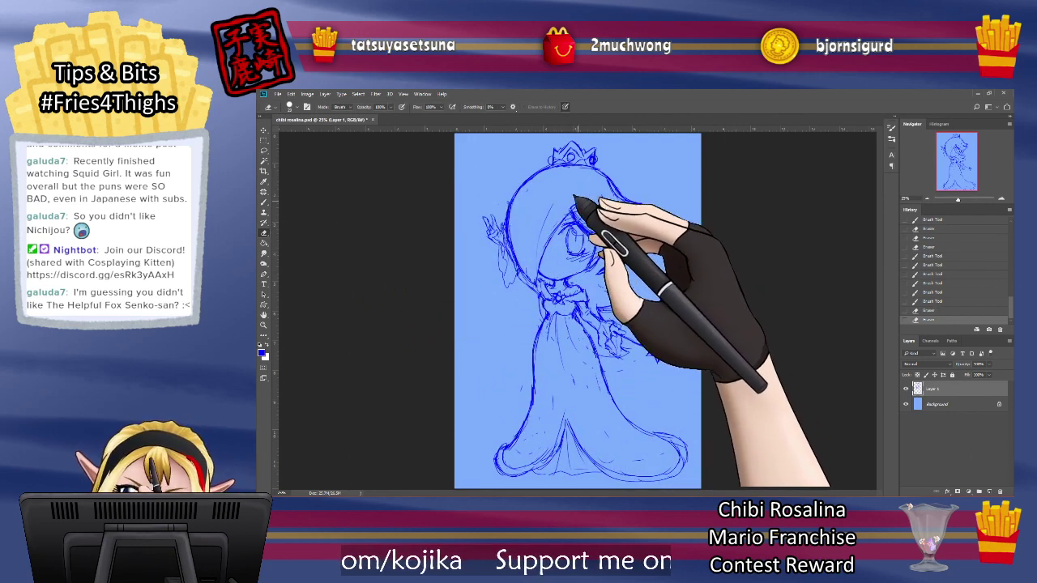
pyautogui.click(263, 202)
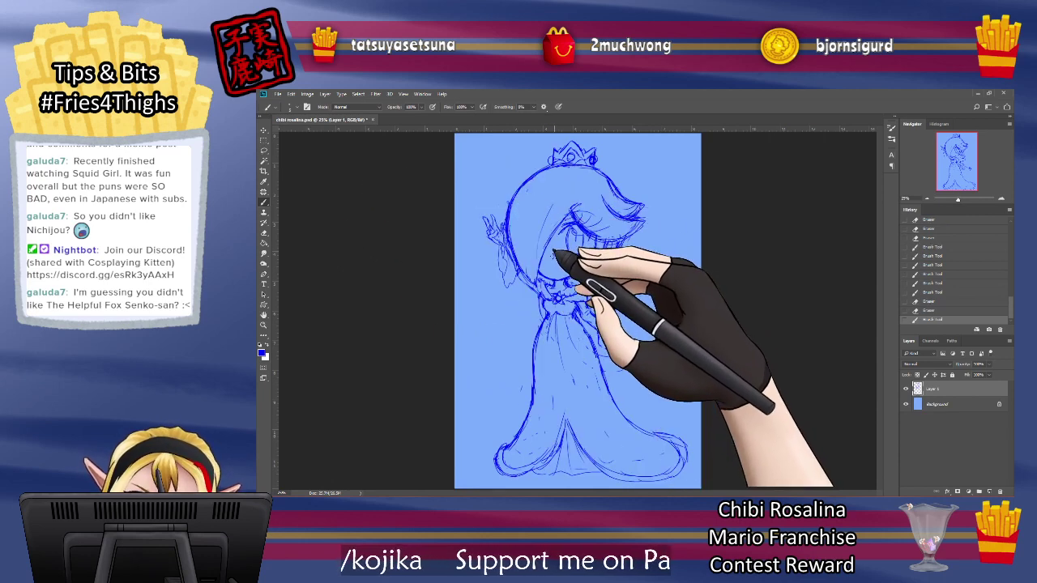
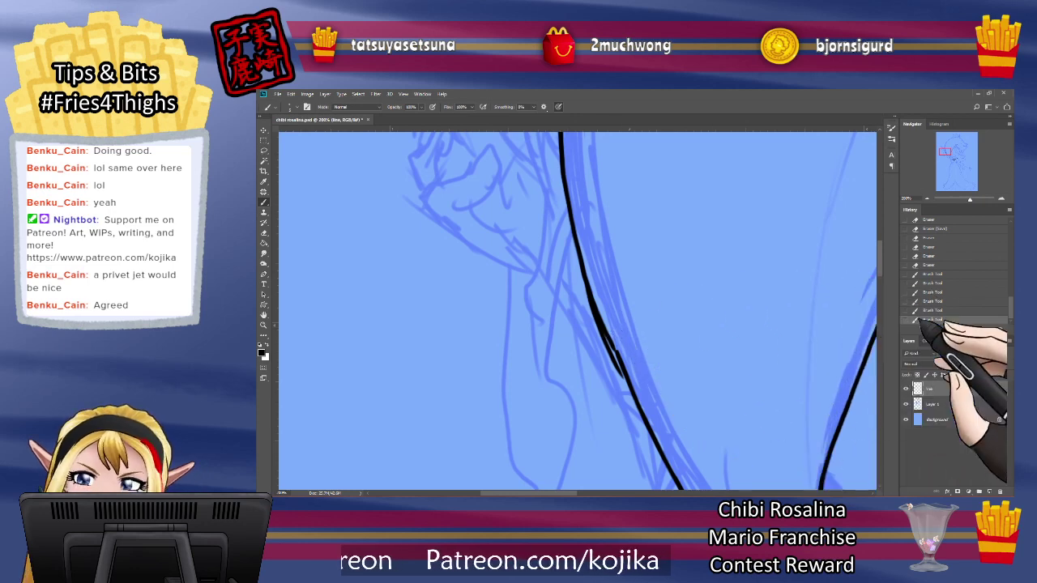
# Step: Step back through the last brush strokes on the line layer, re-ink the back hair contour beside the wrist, and trim its edges
pyautogui.click(932, 310)
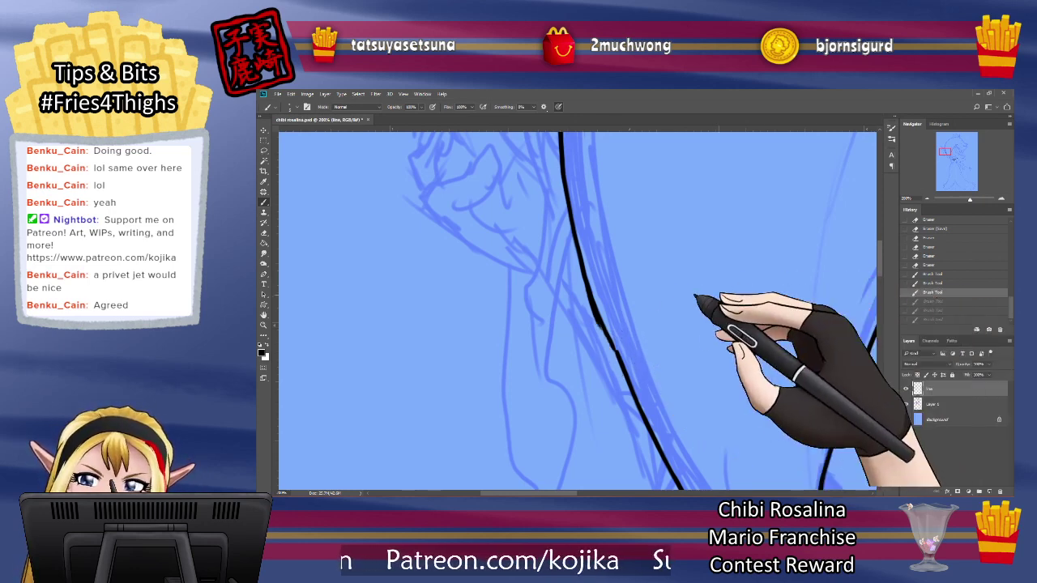
pyautogui.moveTo(590, 299); pyautogui.dragTo(613, 353)
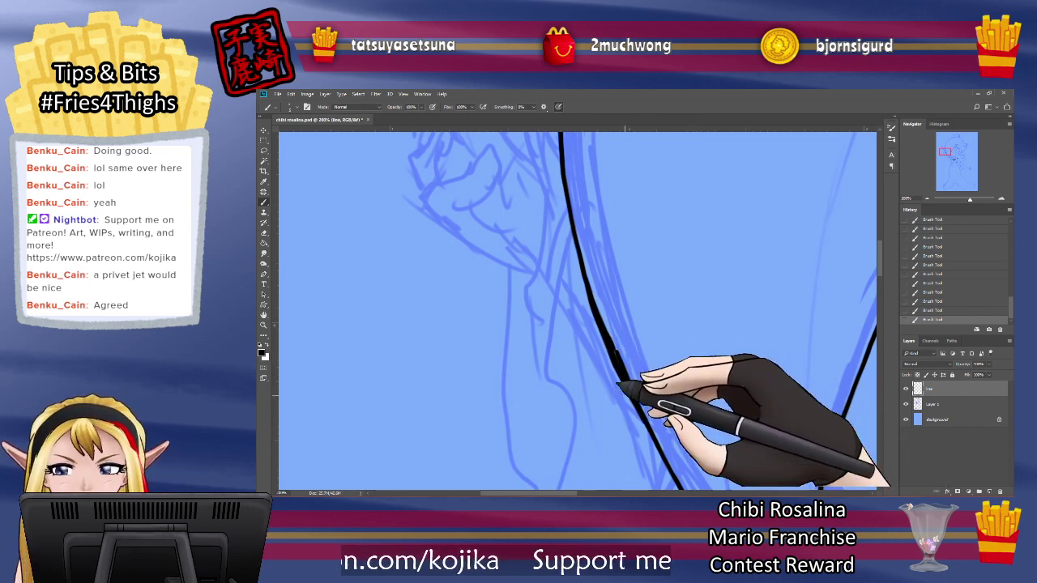
pyautogui.press('e')
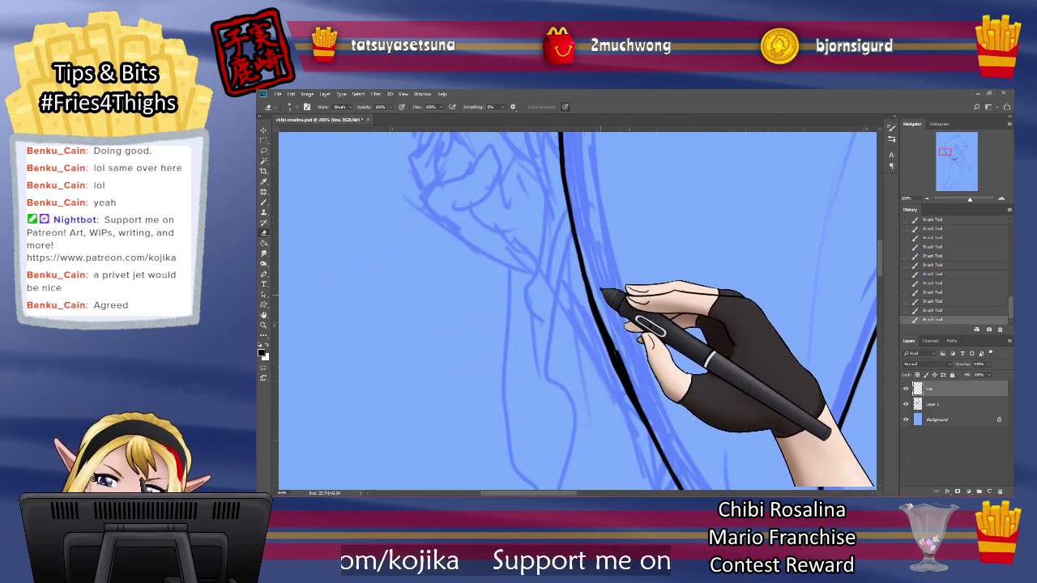
pyautogui.moveTo(598, 294); pyautogui.dragTo(600, 302)
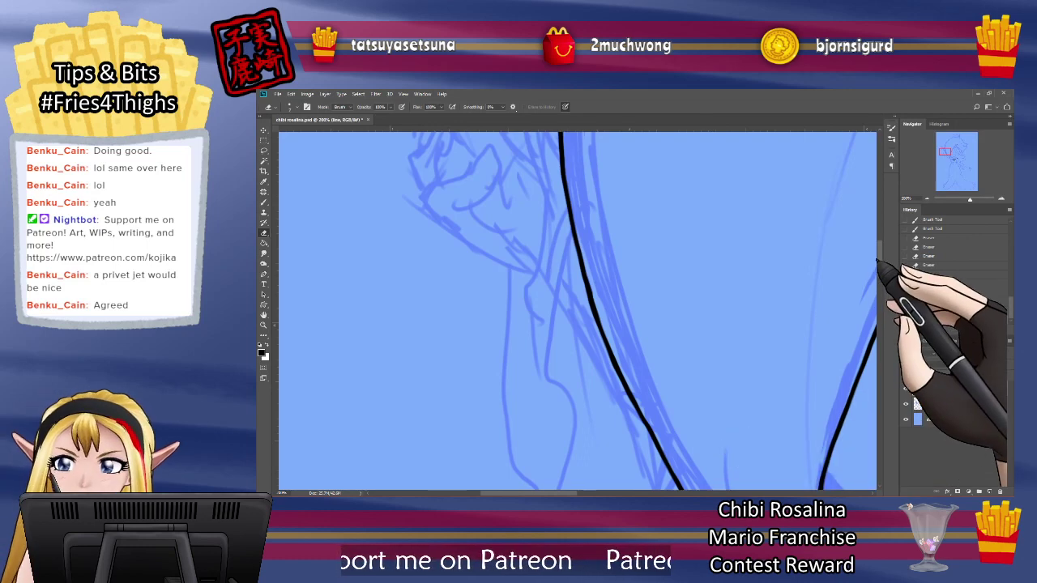
# Step: Smooth the lower stretch of the black back hair line by alternating Brush touch-ups and Eraser trims
pyautogui.moveTo(878, 260); pyautogui.dragTo(880, 269)
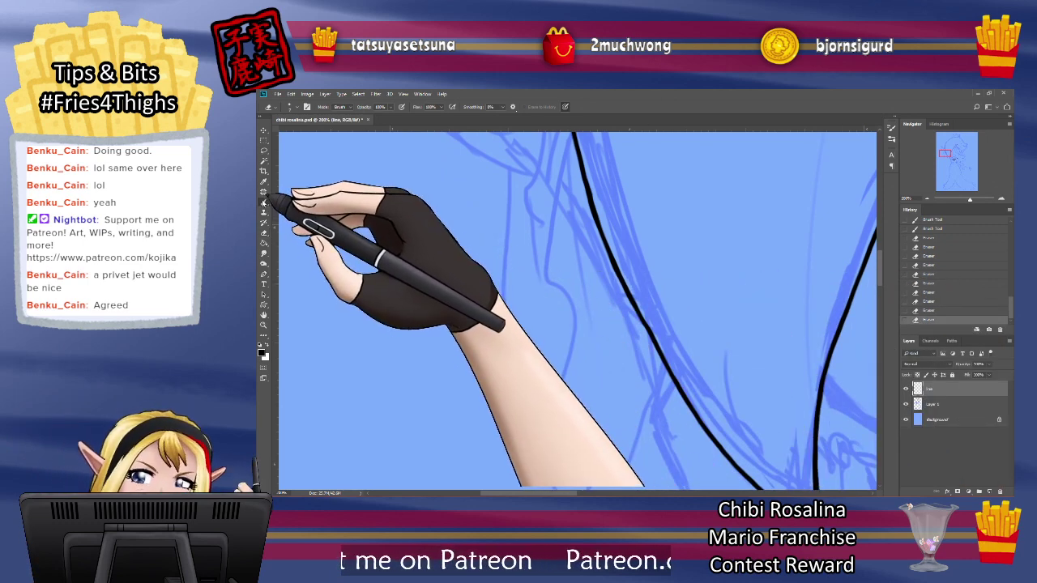
pyautogui.click(264, 202)
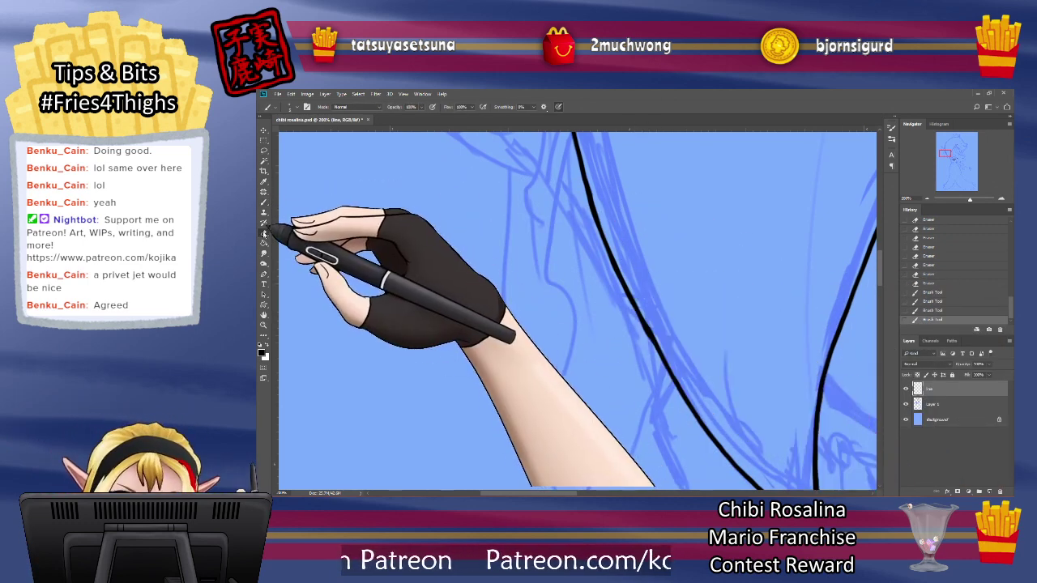
pyautogui.click(264, 232)
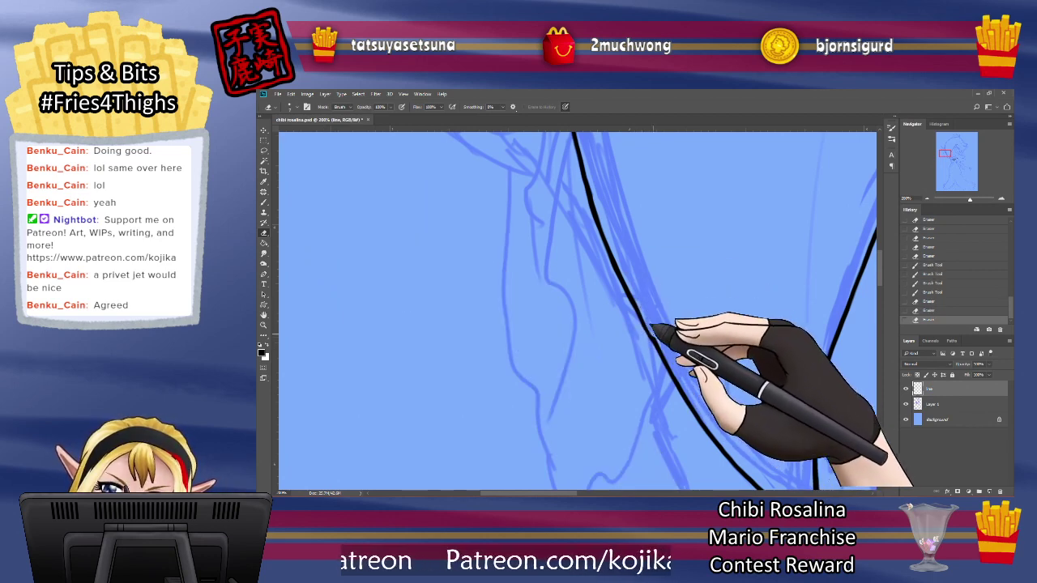
pyautogui.click(264, 202)
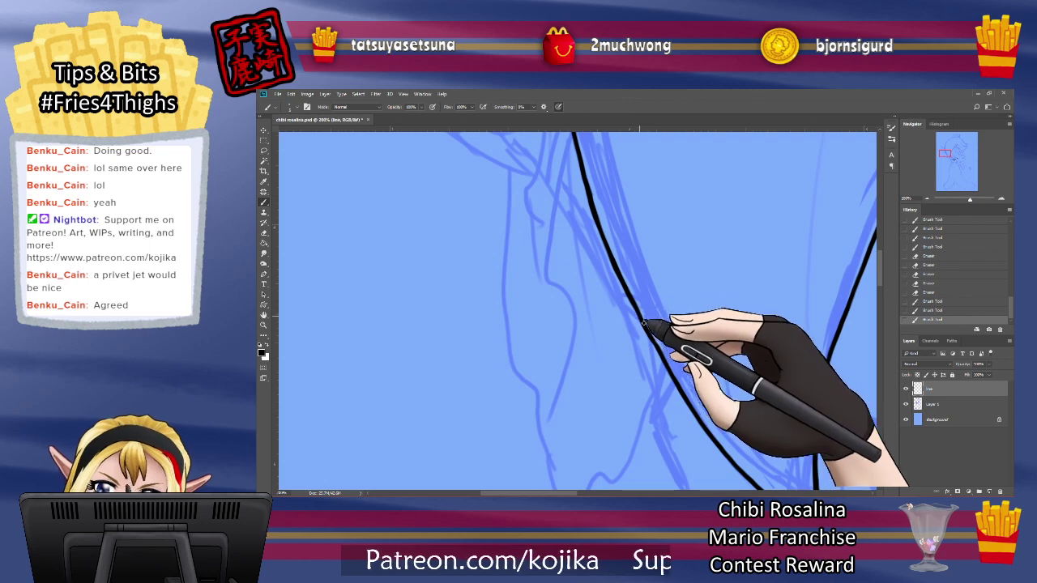
# Step: Ink the upper back hair contour in black above the raised hand, joining the existing line and thickening its middle
pyautogui.moveTo(878, 275)
pyautogui.mouseDown()
pyautogui.moveTo(876, 196)
pyautogui.moveTo(877, 223)
pyautogui.mouseUp()
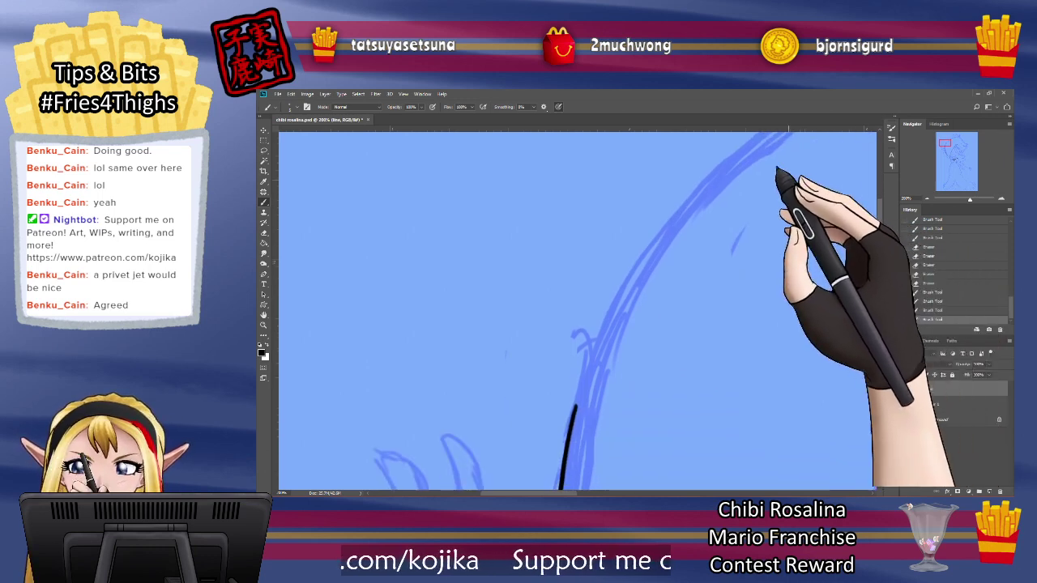
pyautogui.moveTo(757, 135)
pyautogui.mouseDown()
pyautogui.moveTo(689, 187)
pyautogui.moveTo(671, 217)
pyautogui.mouseUp()
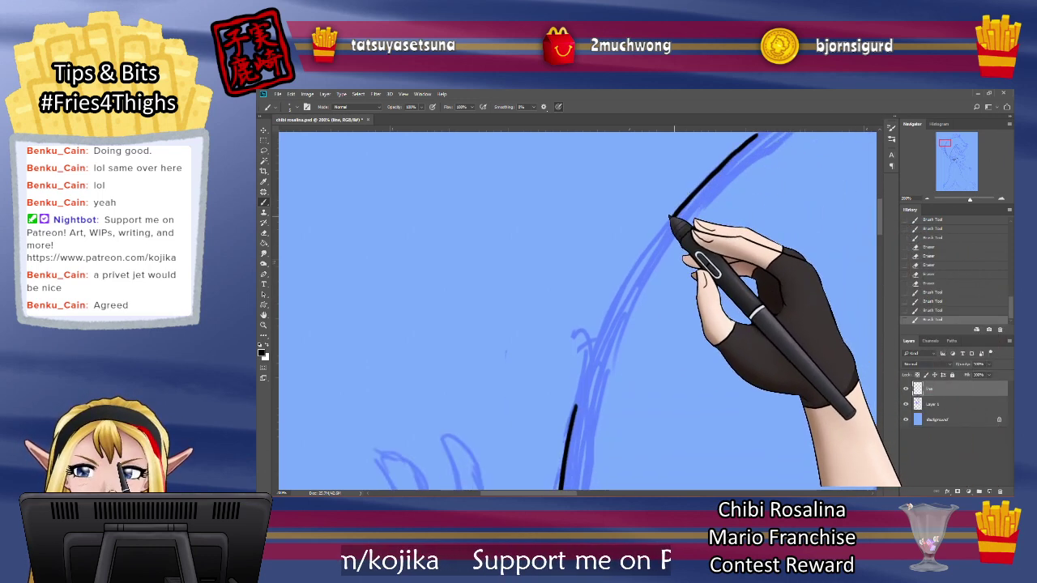
pyautogui.moveTo(607, 315); pyautogui.dragTo(571, 415)
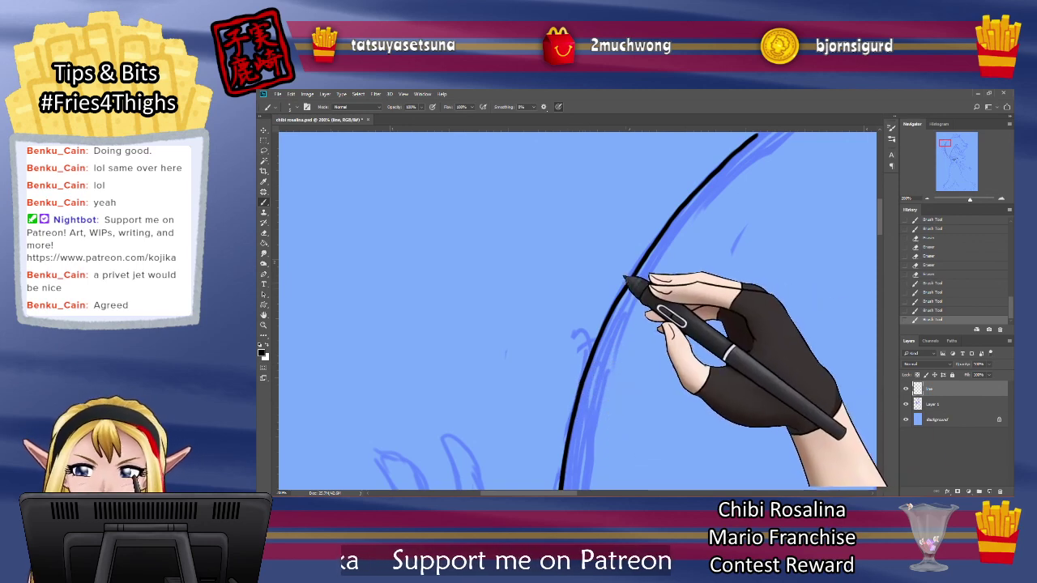
pyautogui.moveTo(631, 274)
pyautogui.mouseDown()
pyautogui.moveTo(679, 224)
pyautogui.moveTo(700, 181)
pyautogui.moveTo(692, 187)
pyautogui.moveTo(730, 154)
pyautogui.mouseUp()
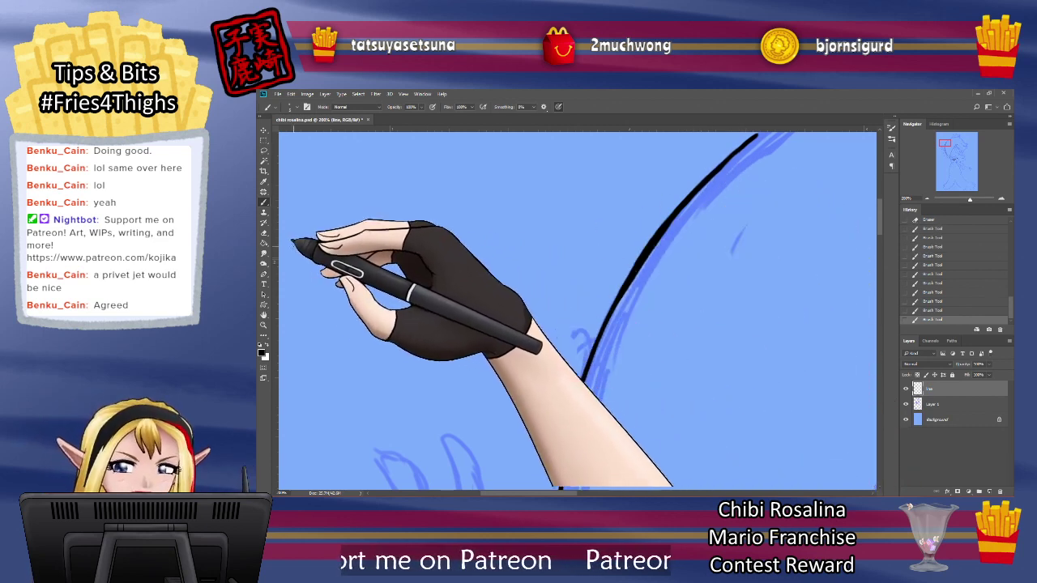
# Step: Thin and smooth the thickened upper back hair line by erasing along its edges
pyautogui.click(263, 232)
pyautogui.moveTo(708, 191)
pyautogui.mouseDown()
pyautogui.moveTo(721, 189)
pyautogui.moveTo(685, 208)
pyautogui.mouseUp()
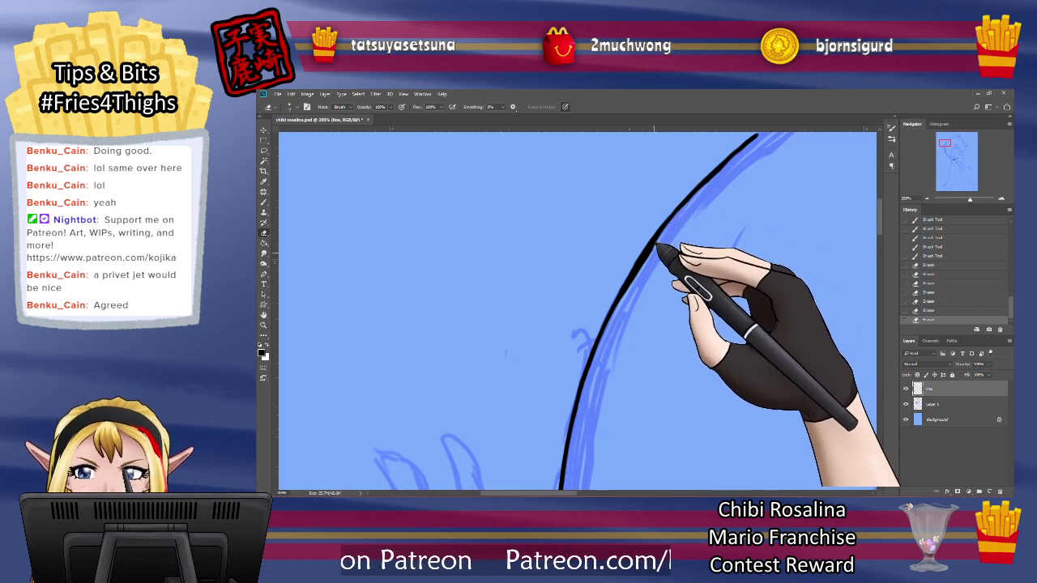
pyautogui.moveTo(652, 245); pyautogui.dragTo(625, 288)
pyautogui.moveTo(624, 290); pyautogui.dragTo(618, 303)
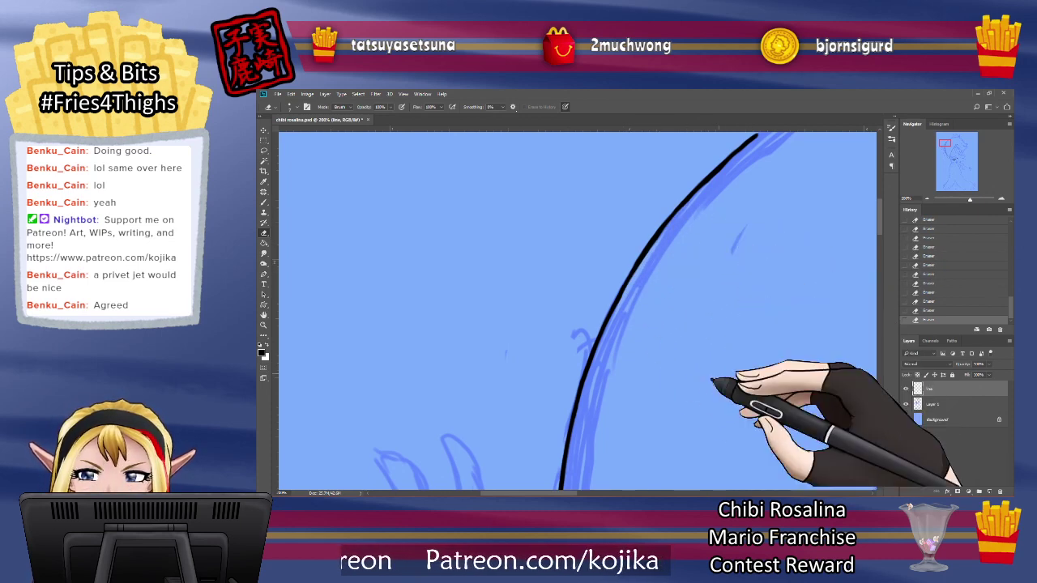
# Step: Ink the top of the head as one long black curve beneath the crown, joining the back hair line
pyautogui.moveTo(569, 492); pyautogui.dragTo(641, 492)
pyautogui.scroll(6, 577, 312)
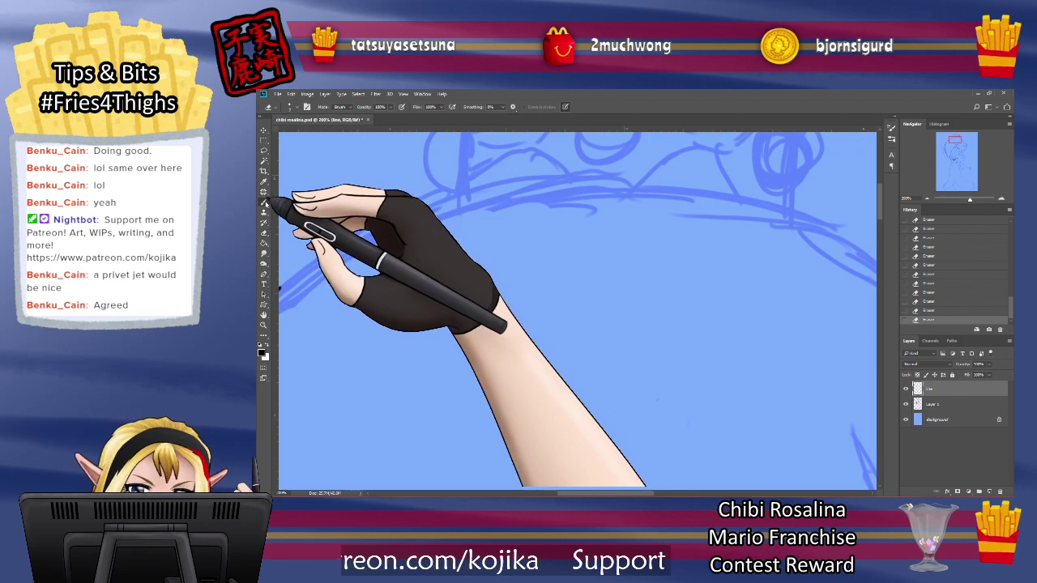
pyautogui.press('b')
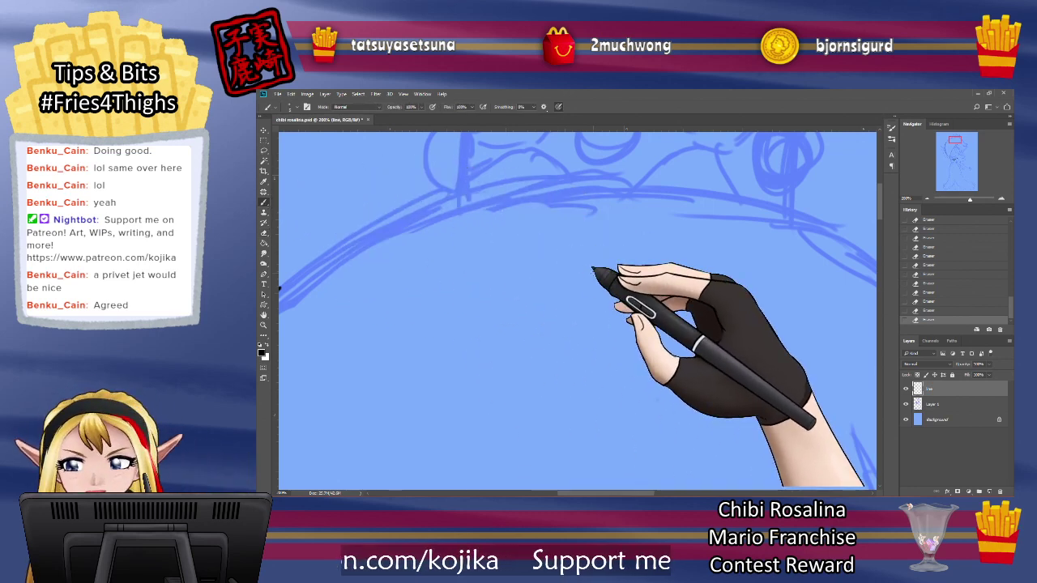
pyautogui.moveTo(650, 493); pyautogui.dragTo(629, 494)
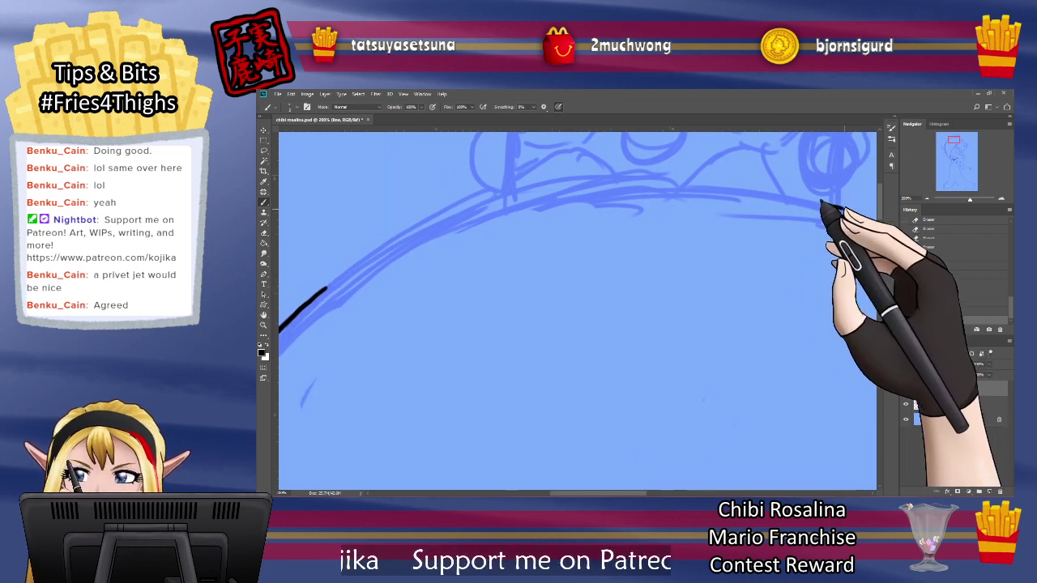
pyautogui.moveTo(841, 207)
pyautogui.mouseDown()
pyautogui.moveTo(668, 175)
pyautogui.moveTo(527, 185)
pyautogui.moveTo(461, 208)
pyautogui.moveTo(338, 277)
pyautogui.mouseUp()
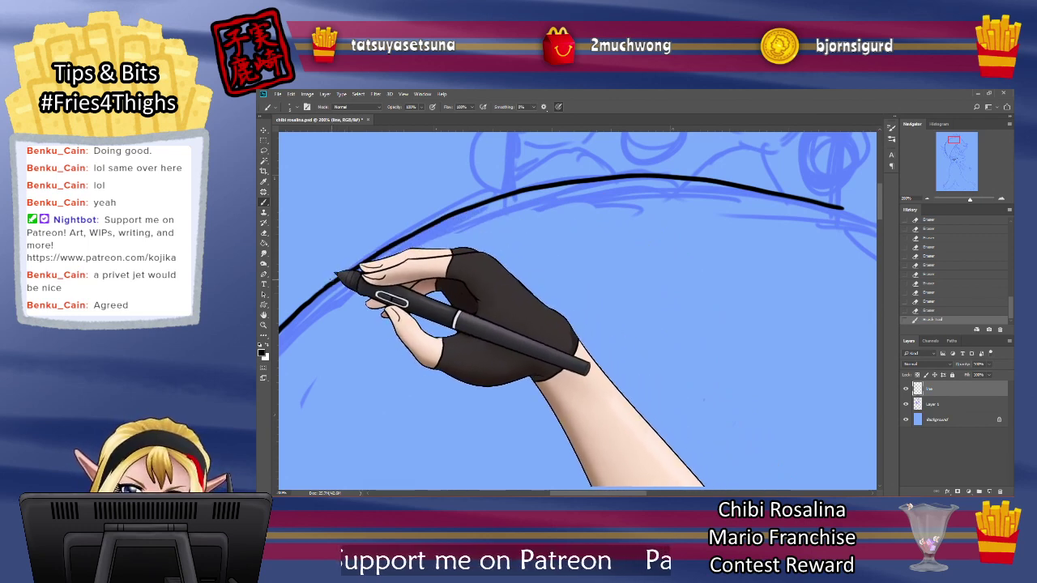
# Step: Thicken the back stretch of the black head-top curve with the Brush and smooth its edges with the Eraser
pyautogui.moveTo(635, 493); pyautogui.dragTo(596, 493)
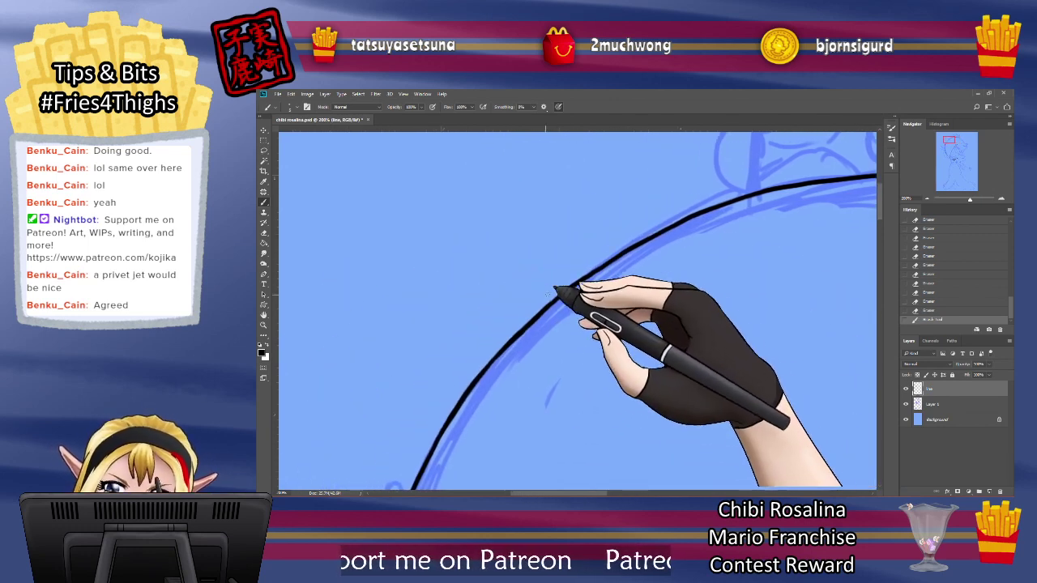
pyautogui.moveTo(547, 300)
pyautogui.mouseDown()
pyautogui.moveTo(631, 240)
pyautogui.moveTo(677, 219)
pyautogui.moveTo(635, 236)
pyautogui.moveTo(739, 199)
pyautogui.mouseUp()
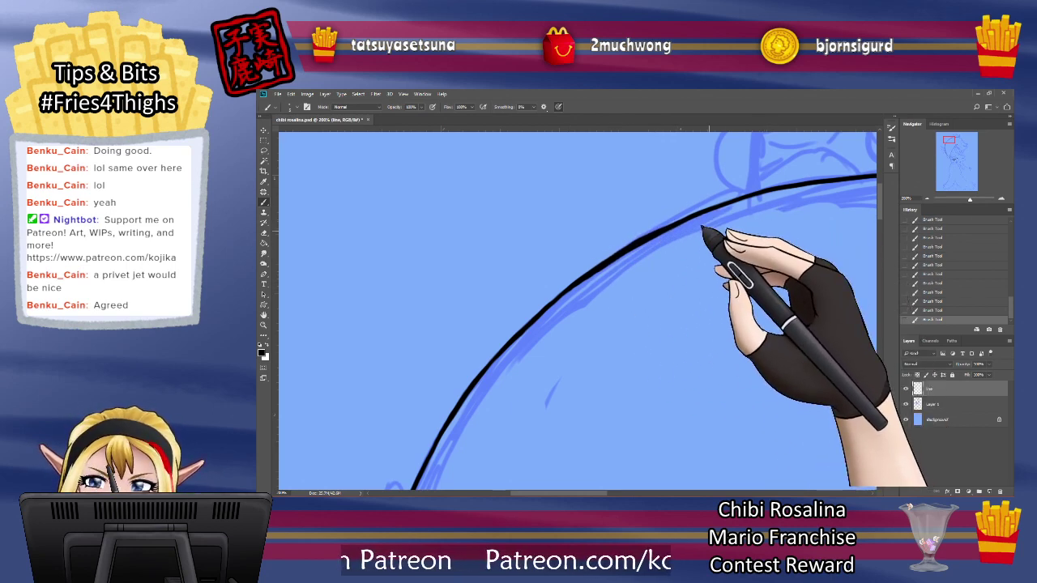
pyautogui.moveTo(666, 229); pyautogui.dragTo(722, 202)
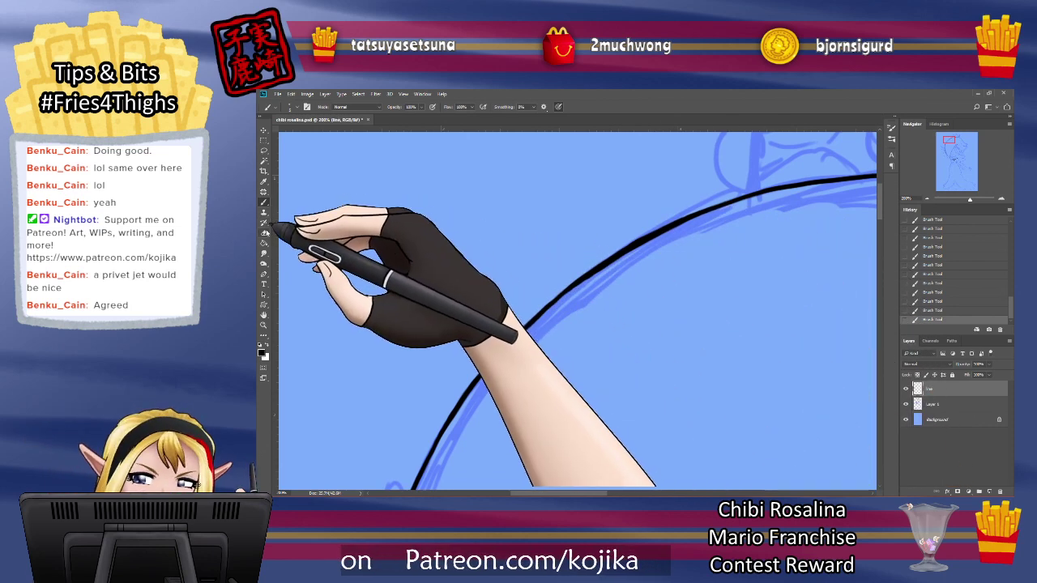
pyautogui.click(265, 233)
pyautogui.moveTo(562, 295)
pyautogui.mouseDown()
pyautogui.moveTo(689, 225)
pyautogui.moveTo(654, 247)
pyautogui.moveTo(639, 245)
pyautogui.moveTo(584, 296)
pyautogui.moveTo(566, 332)
pyautogui.mouseUp()
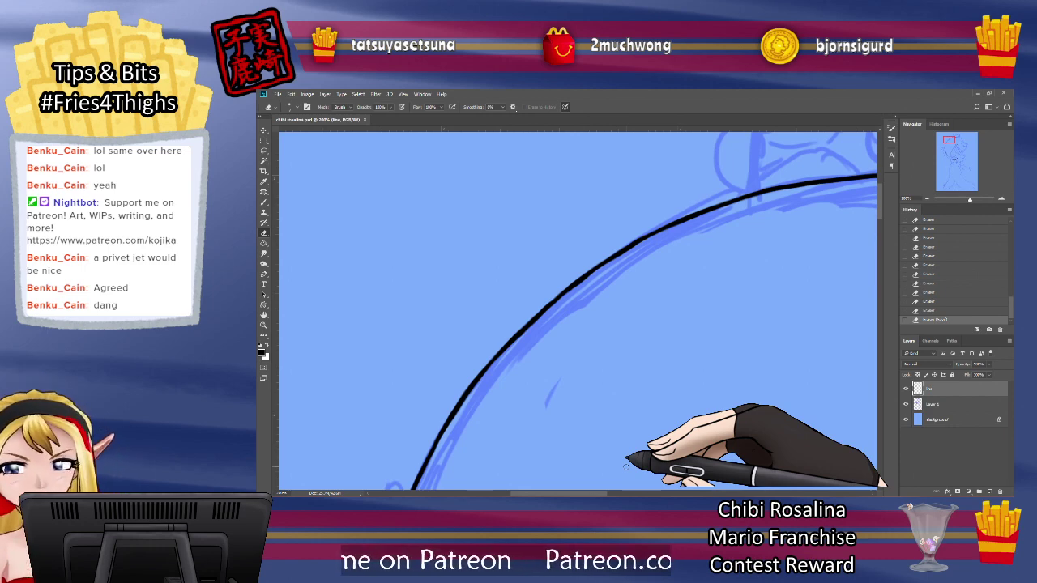
# Step: Extend the black head-top curve forward and down along the sketched hair contour, then trim the joint smooth with the Eraser
pyautogui.moveTo(595, 494); pyautogui.dragTo(695, 494)
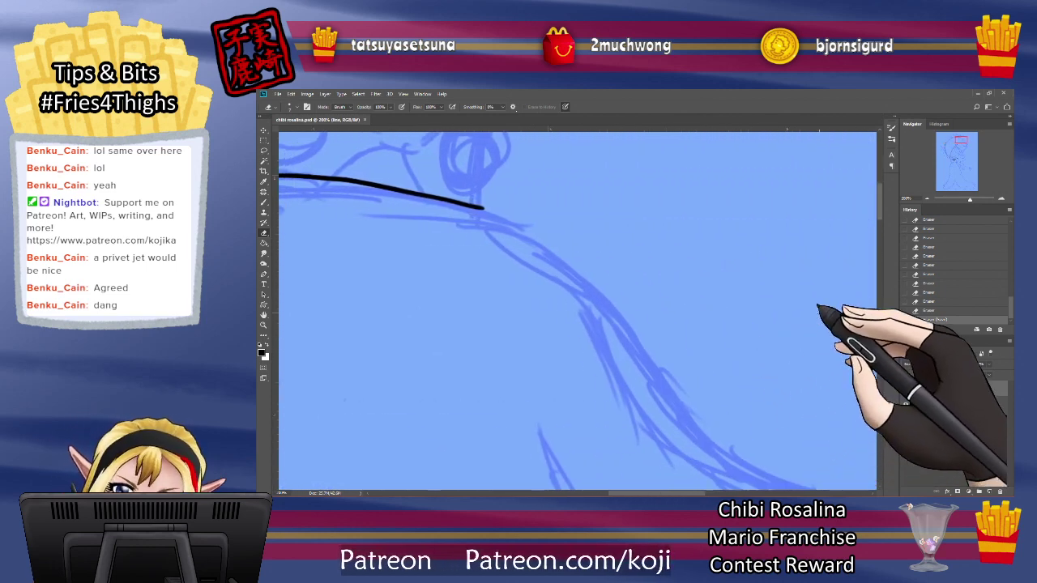
pyautogui.click(263, 203)
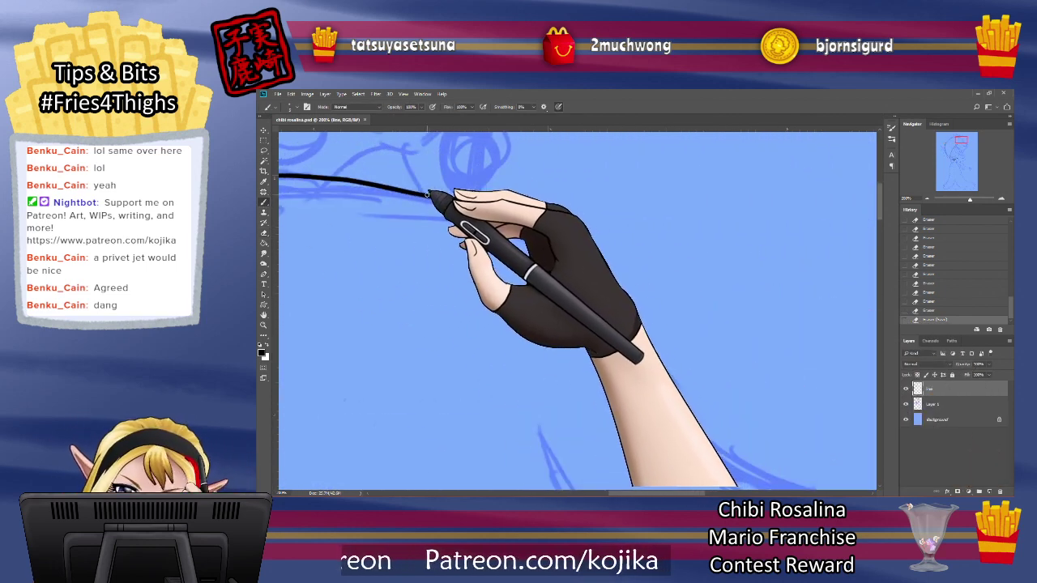
pyautogui.moveTo(423, 194)
pyautogui.mouseDown()
pyautogui.moveTo(492, 211)
pyautogui.moveTo(463, 202)
pyautogui.moveTo(574, 263)
pyautogui.moveTo(650, 367)
pyautogui.mouseUp()
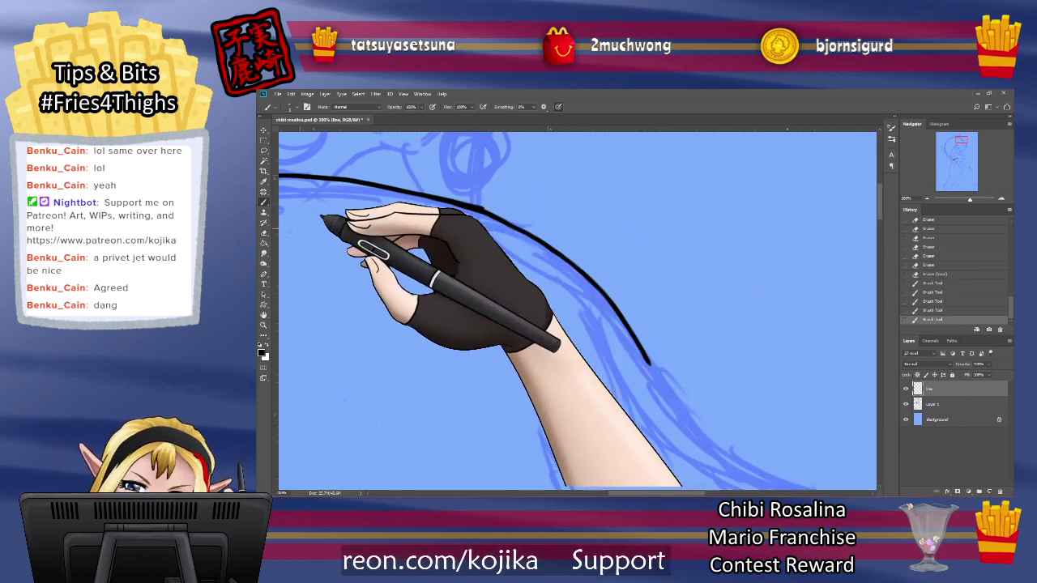
pyautogui.click(263, 233)
pyautogui.moveTo(491, 208)
pyautogui.mouseDown()
pyautogui.moveTo(441, 206)
pyautogui.moveTo(479, 214)
pyautogui.moveTo(466, 193)
pyautogui.moveTo(502, 212)
pyautogui.mouseUp()
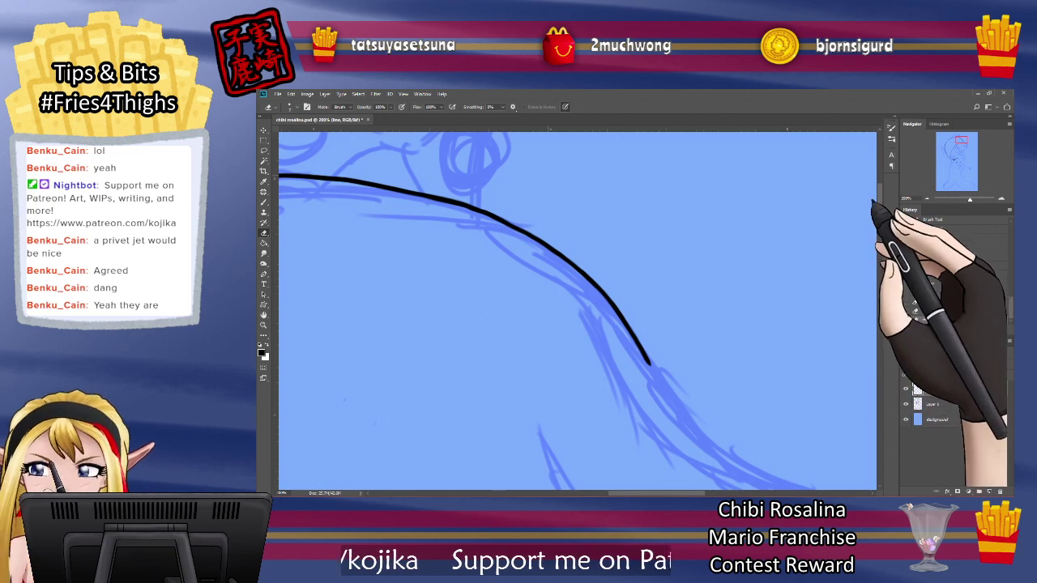
# Step: Ink the outer edge of the upper front hair lock down to its pointed tip and back inward, then clean the line with the Eraser
pyautogui.moveTo(879, 200)
pyautogui.mouseDown()
pyautogui.moveTo(878, 225)
pyautogui.moveTo(878, 200)
pyautogui.mouseUp()
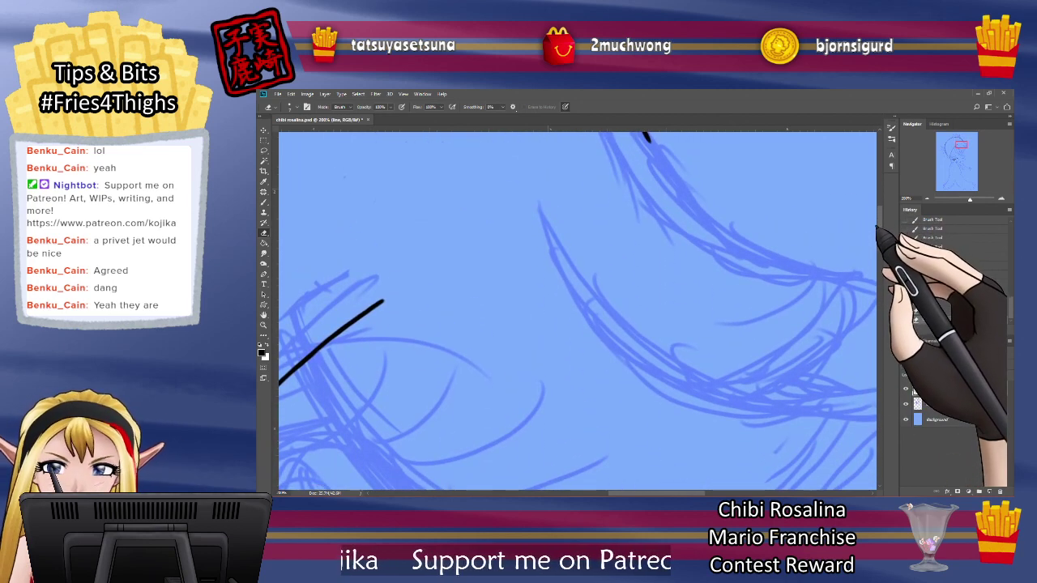
pyautogui.moveTo(638, 491); pyautogui.dragTo(657, 491)
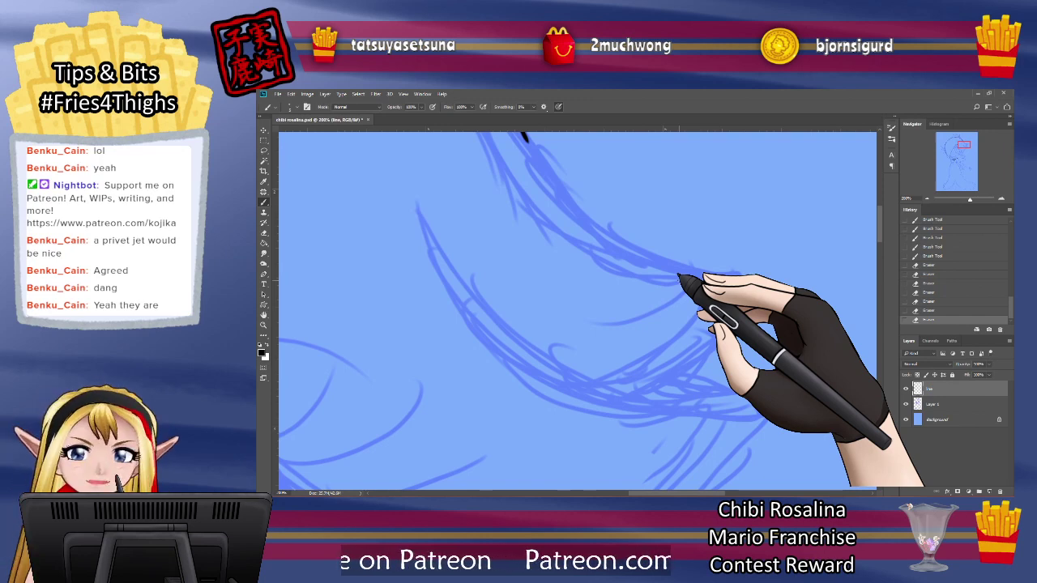
pyautogui.moveTo(524, 132)
pyautogui.mouseDown()
pyautogui.moveTo(546, 173)
pyautogui.moveTo(621, 231)
pyautogui.moveTo(672, 255)
pyautogui.moveTo(750, 264)
pyautogui.mouseUp()
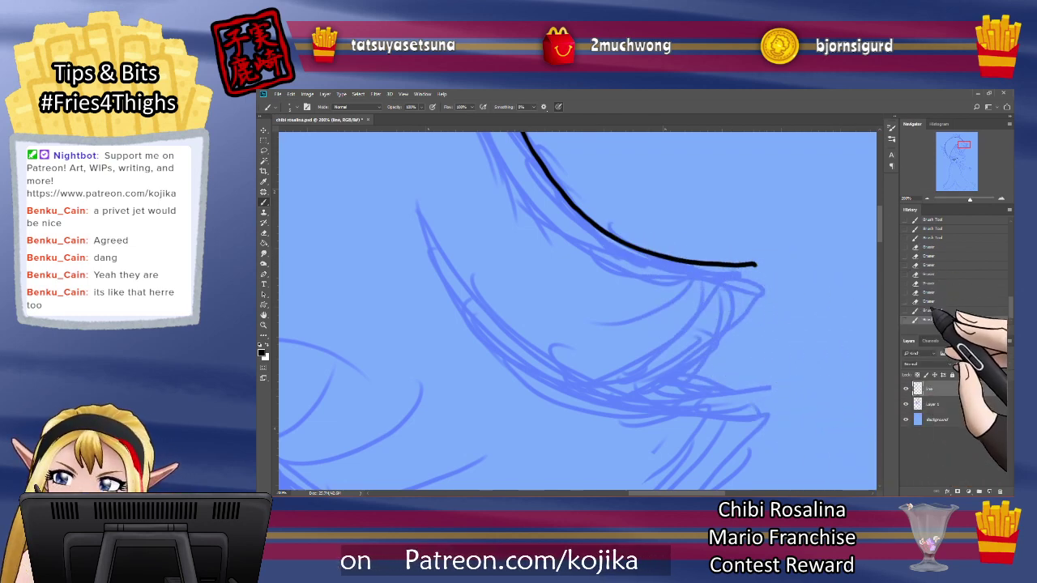
pyautogui.click(931, 310)
pyautogui.moveTo(524, 133)
pyautogui.mouseDown()
pyautogui.moveTo(565, 199)
pyautogui.moveTo(617, 238)
pyautogui.moveTo(682, 270)
pyautogui.moveTo(753, 281)
pyautogui.mouseUp()
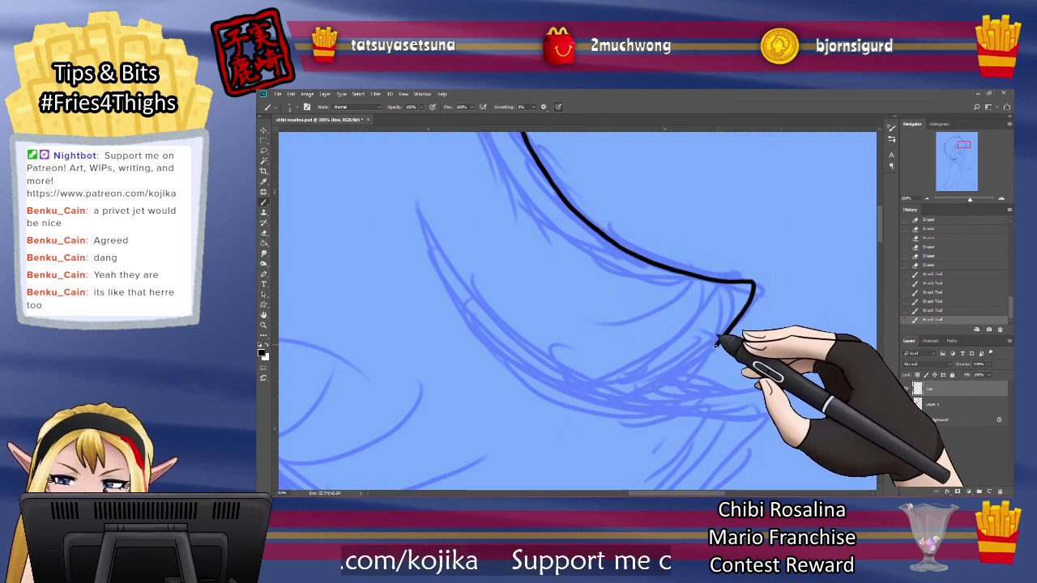
pyautogui.moveTo(677, 381); pyautogui.dragTo(646, 398)
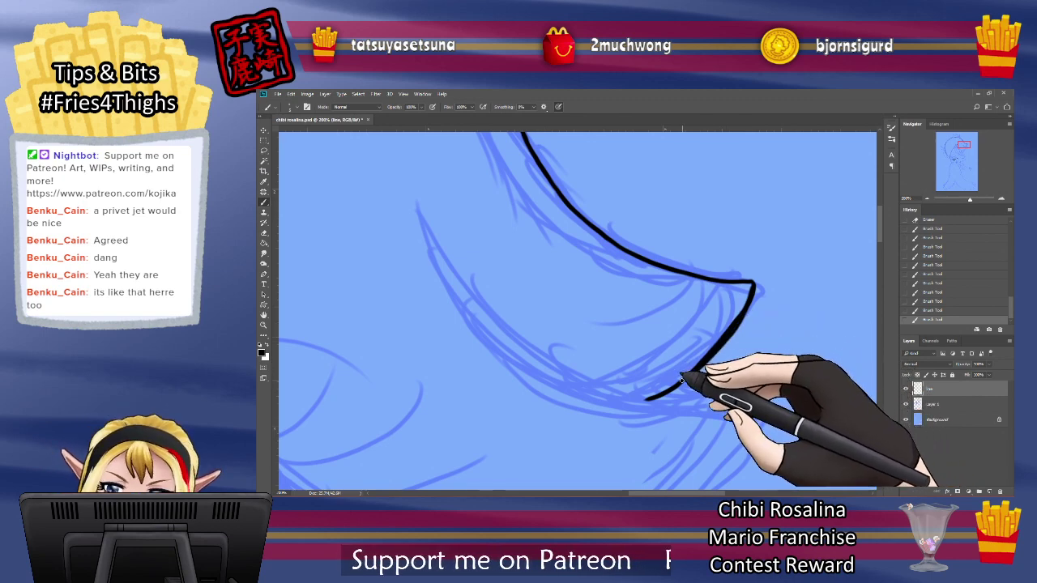
pyautogui.click(263, 233)
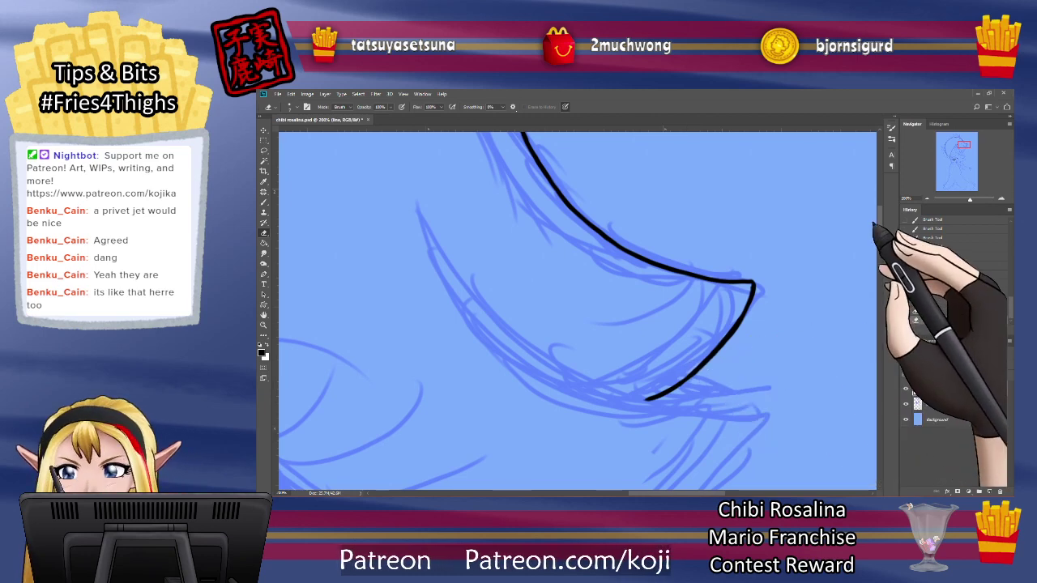
# Step: Ink the curved line separating the two front hair locks, with a tapered upper end, past the upper lock's underside toward the second tip
pyautogui.scroll(-3, 577, 311)
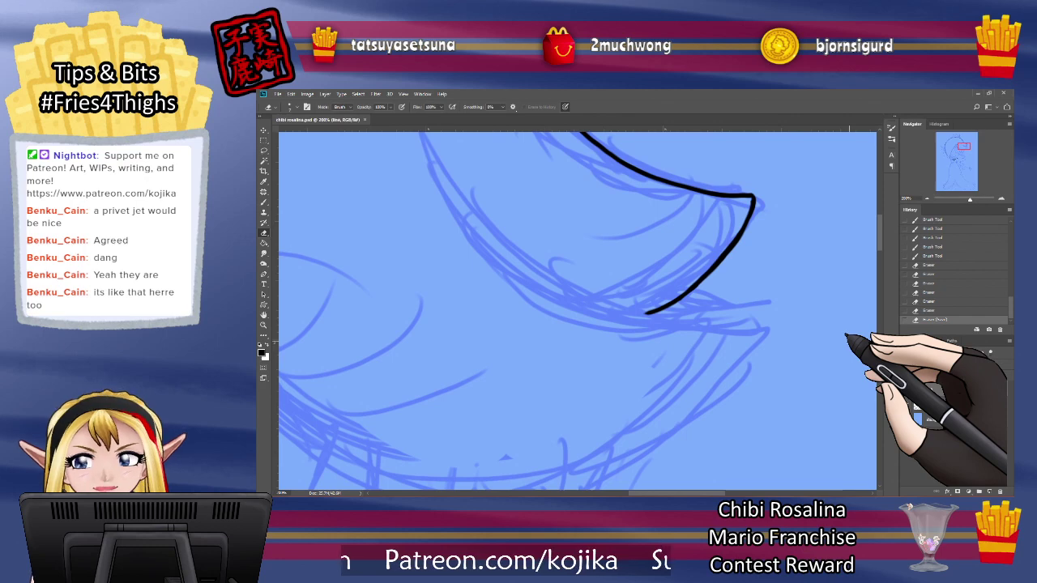
pyautogui.click(263, 203)
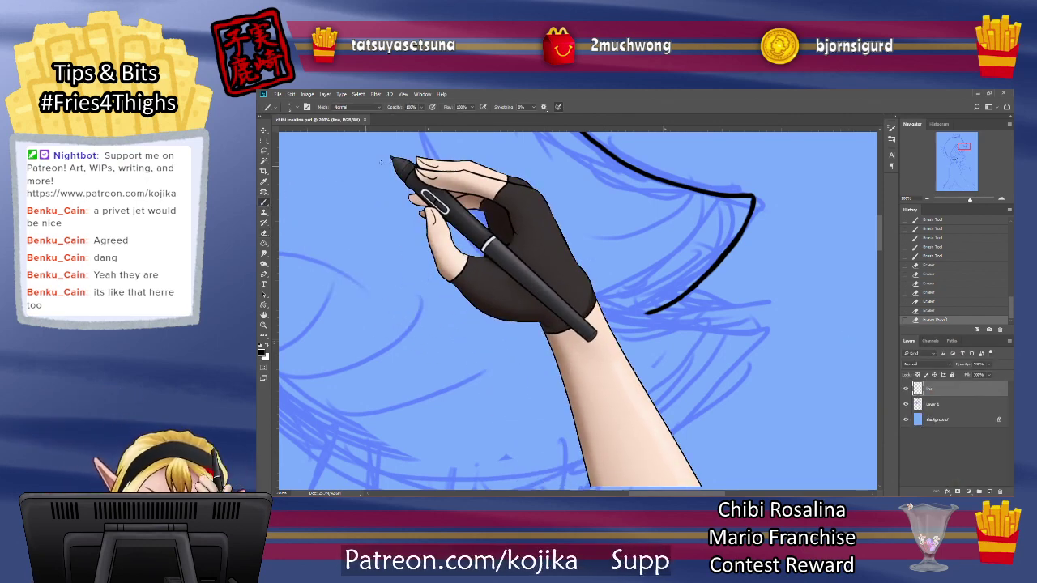
pyautogui.scroll(4, 577, 311)
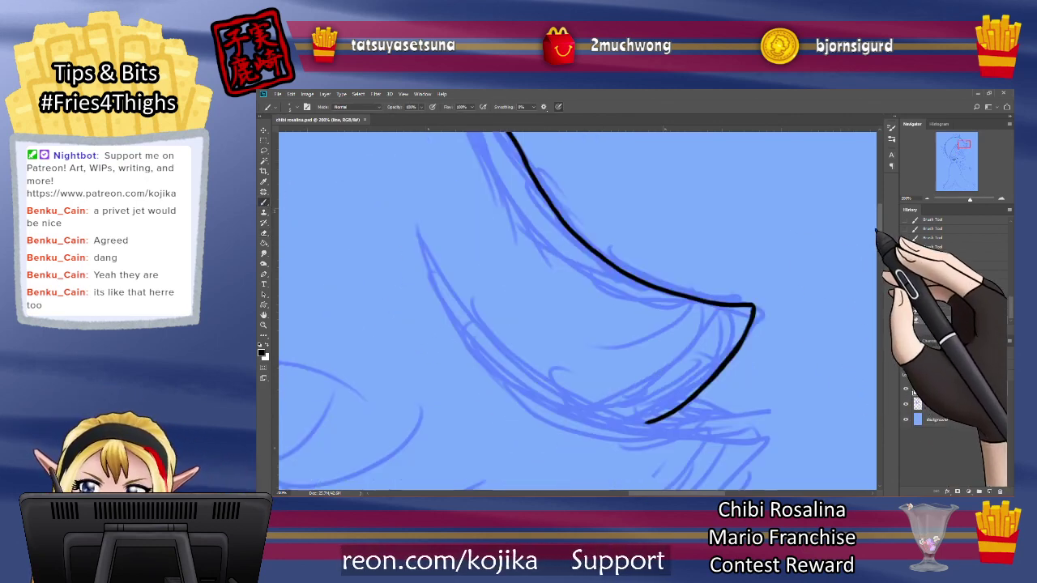
pyautogui.scroll(-3, 577, 311)
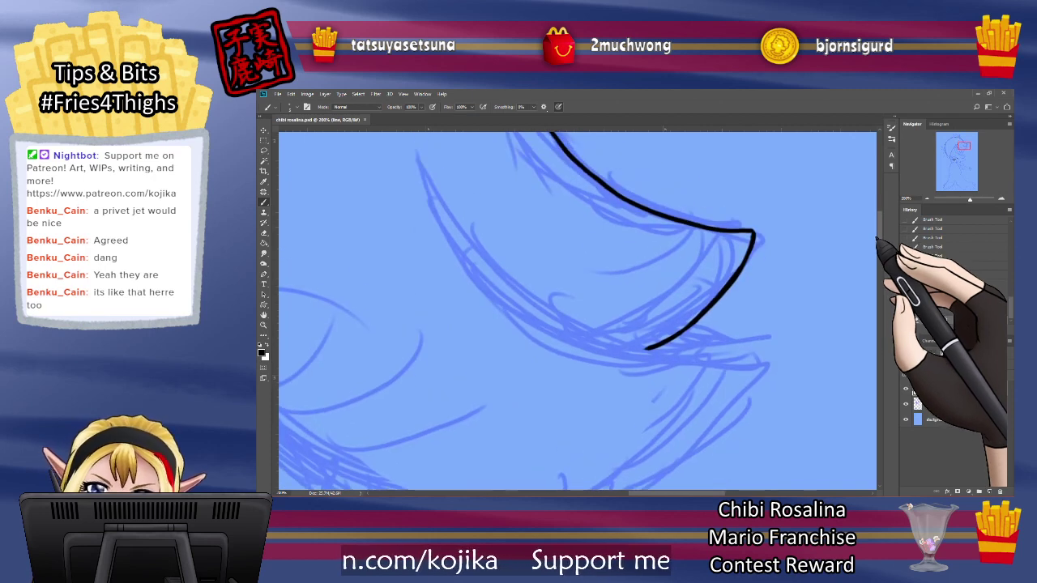
pyautogui.moveTo(432, 166)
pyautogui.mouseDown()
pyautogui.moveTo(516, 272)
pyautogui.moveTo(606, 332)
pyautogui.moveTo(651, 344)
pyautogui.moveTo(756, 343)
pyautogui.mouseUp()
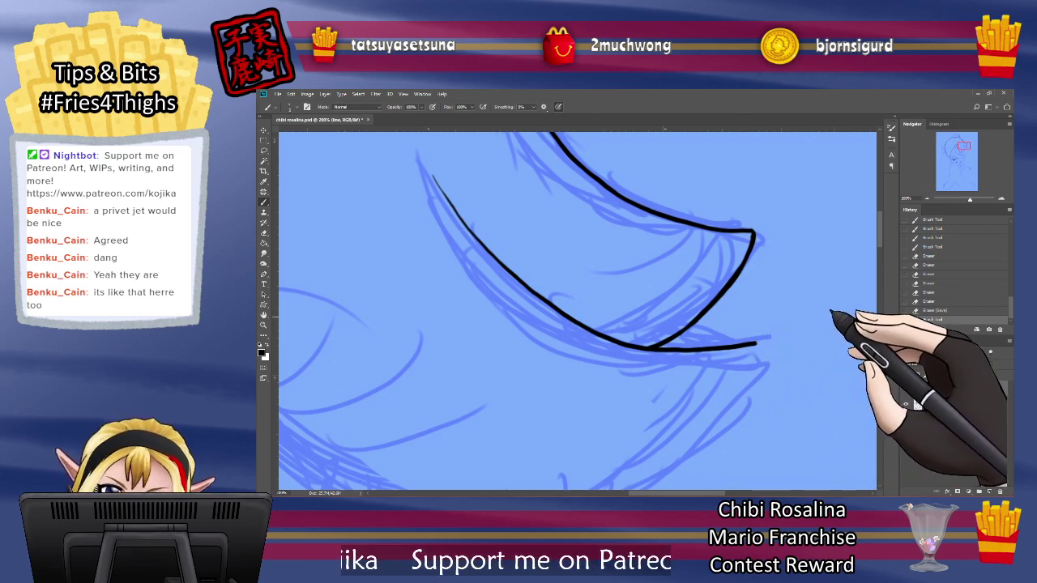
pyautogui.scroll(5, 874, 239)
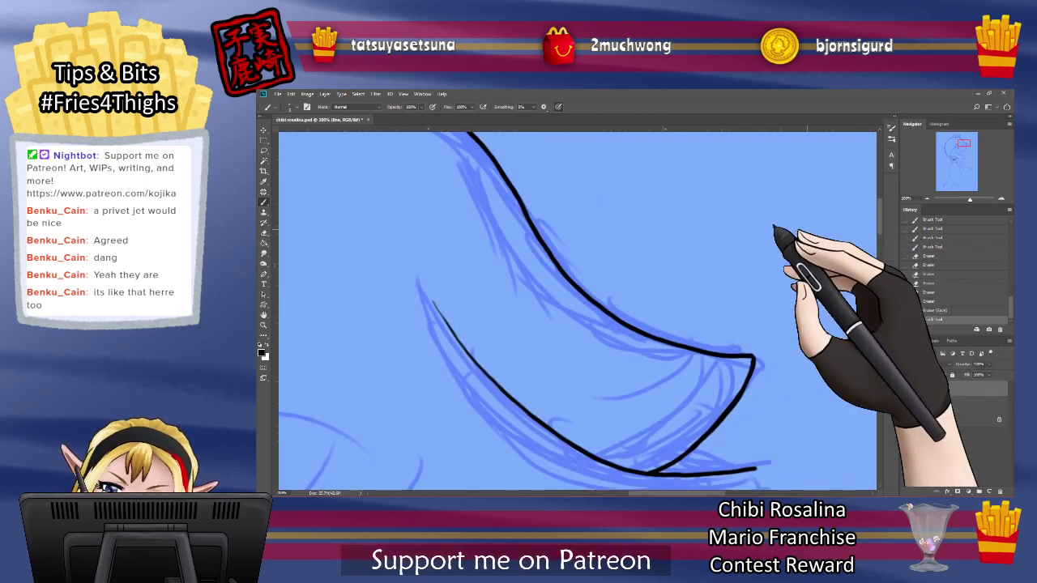
pyautogui.moveTo(434, 303)
pyautogui.mouseDown()
pyautogui.moveTo(421, 267)
pyautogui.moveTo(450, 326)
pyautogui.mouseUp()
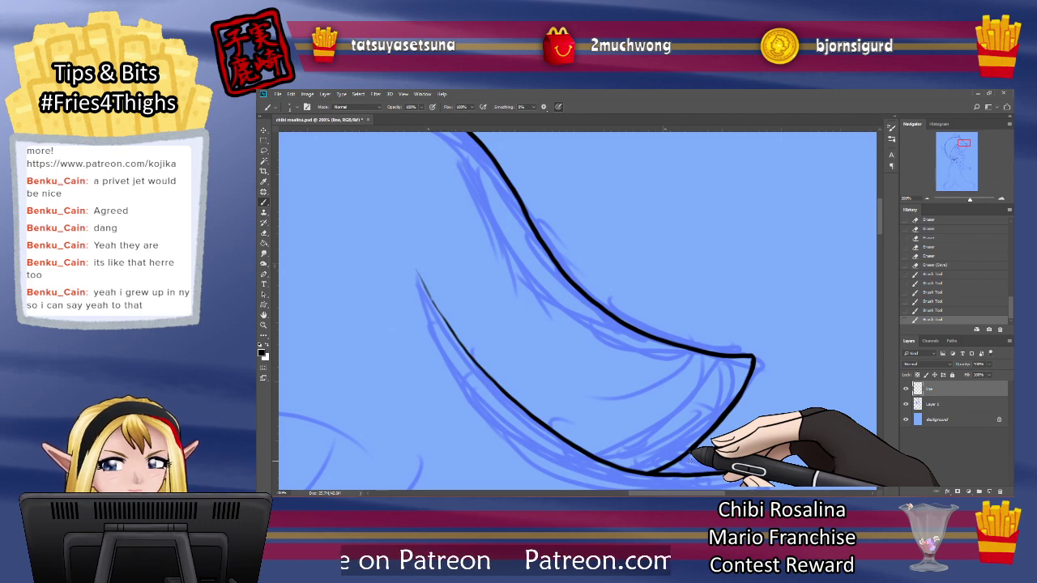
# Step: Ink the bottom edge of the fringe in black from the second lock's tip around to the existing hair line across the forehead
pyautogui.moveTo(878, 224); pyautogui.dragTo(878, 251)
pyautogui.moveTo(752, 194)
pyautogui.mouseDown()
pyautogui.moveTo(725, 276)
pyautogui.moveTo(596, 372)
pyautogui.moveTo(546, 394)
pyautogui.moveTo(508, 409)
pyautogui.mouseUp()
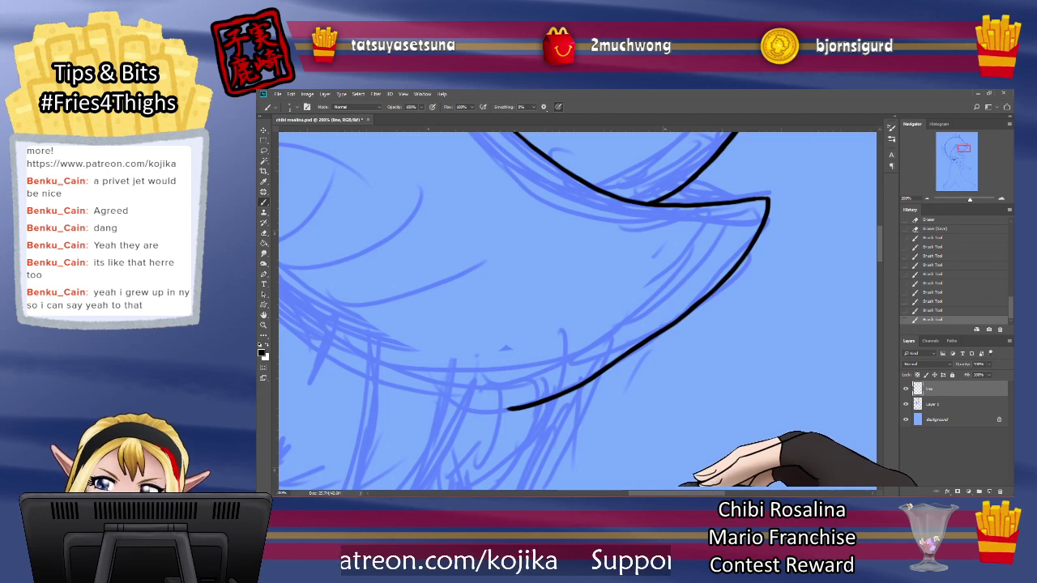
pyautogui.moveTo(659, 494); pyautogui.dragTo(635, 479)
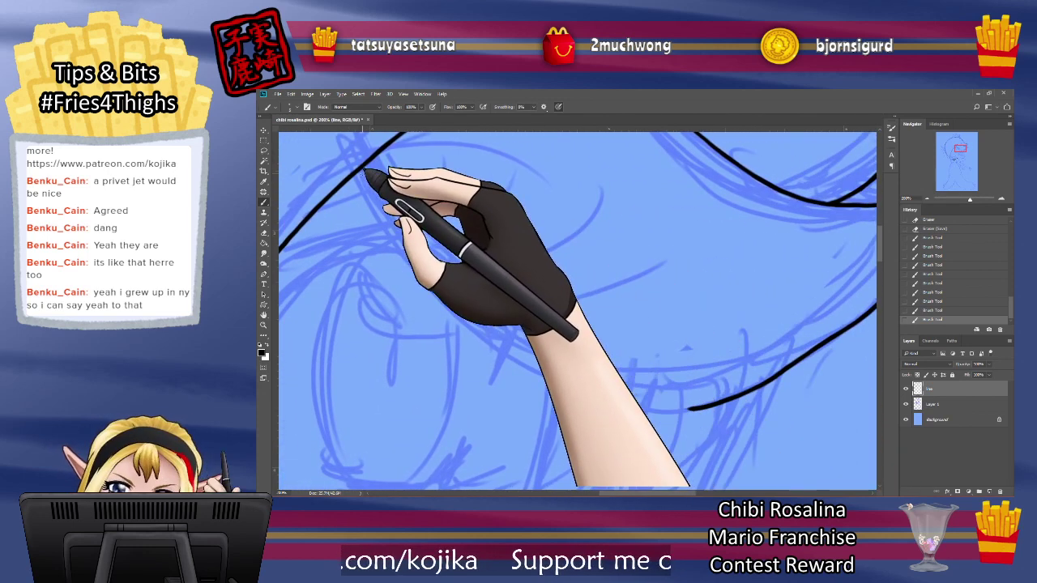
pyautogui.moveTo(354, 173)
pyautogui.mouseDown()
pyautogui.moveTo(426, 288)
pyautogui.moveTo(486, 350)
pyautogui.moveTo(625, 405)
pyautogui.moveTo(687, 410)
pyautogui.moveTo(725, 399)
pyautogui.mouseUp()
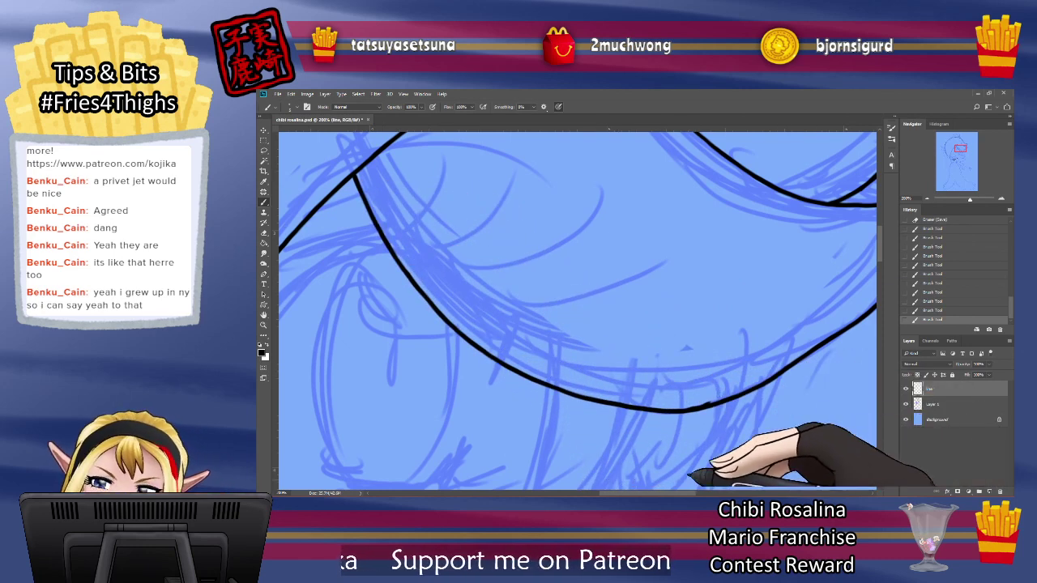
# Step: Touch up the fringe's black bottom edge with the Brush and erase along it to even out its thickness
pyautogui.moveTo(637, 493); pyautogui.dragTo(677, 492)
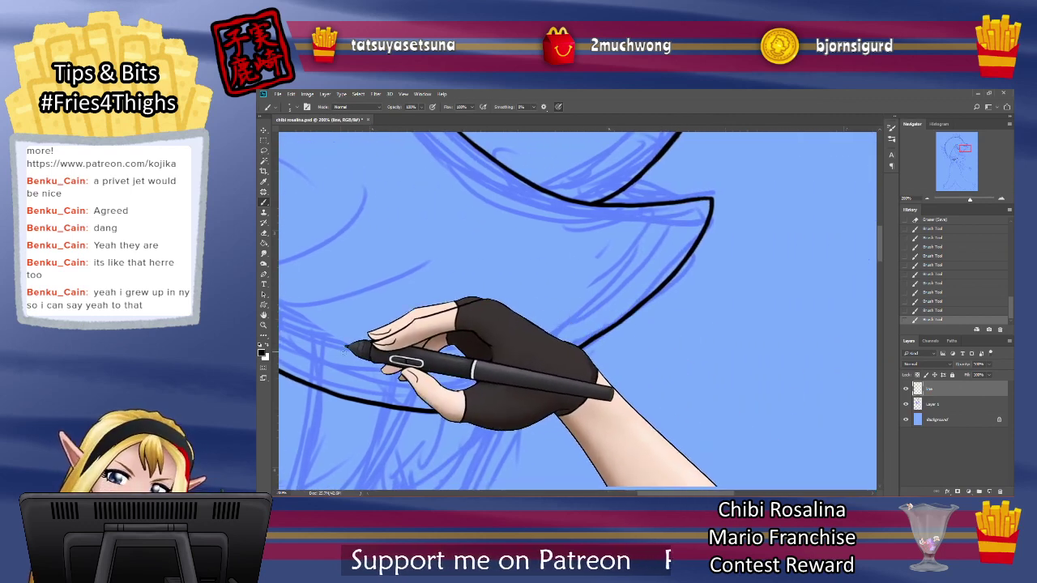
pyautogui.moveTo(290, 378); pyautogui.dragTo(325, 392)
pyautogui.click(932, 310)
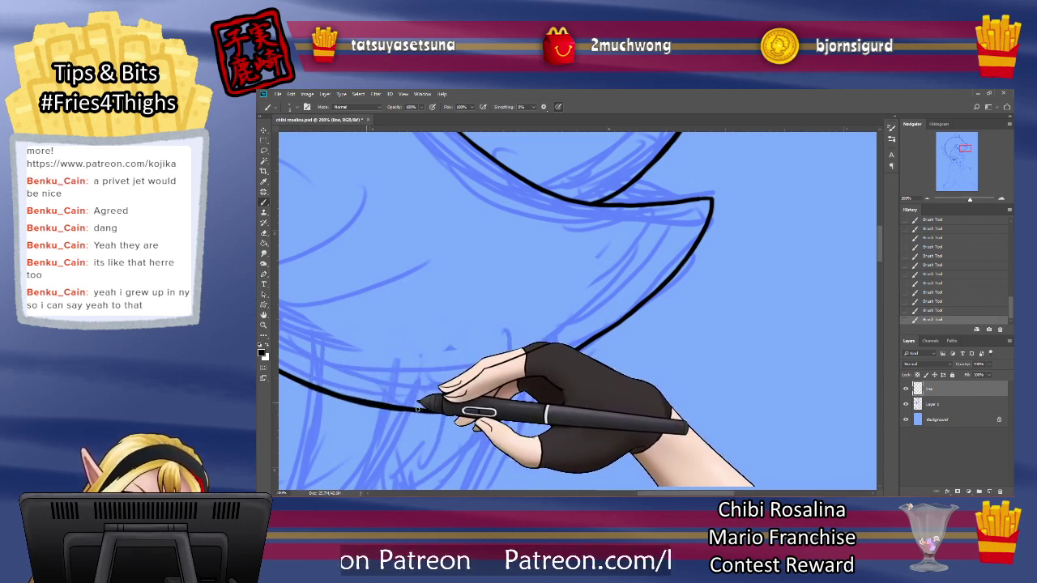
pyautogui.press('e')
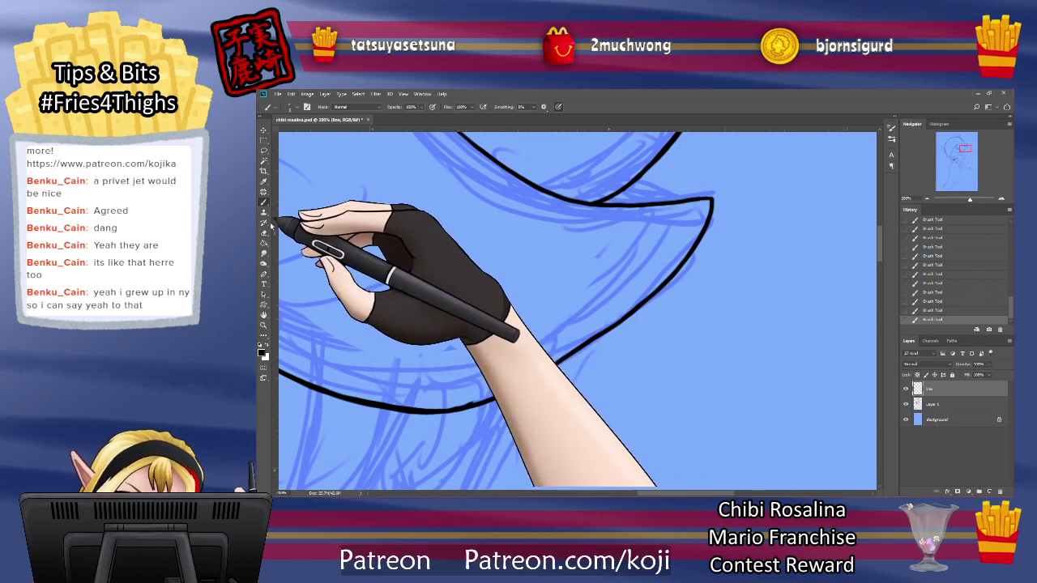
pyautogui.moveTo(303, 372); pyautogui.dragTo(366, 393)
pyautogui.moveTo(365, 394)
pyautogui.mouseDown()
pyautogui.moveTo(482, 394)
pyautogui.moveTo(454, 401)
pyautogui.moveTo(524, 347)
pyautogui.mouseUp()
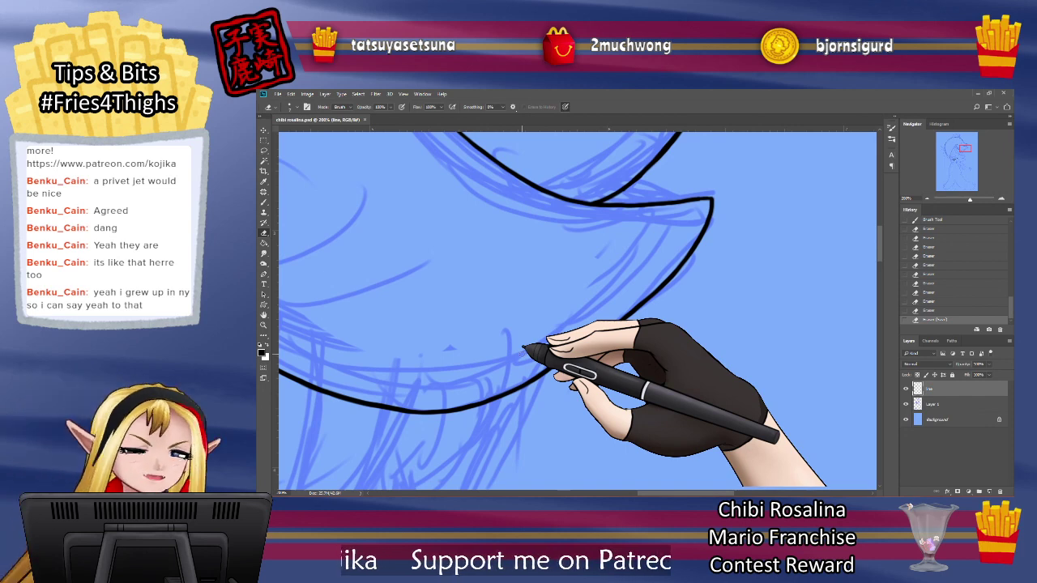
# Step: Refine the lower lock's pointed tip and its upper edge where the two front locks meet, alternating Brush touch-ups and Eraser trims
pyautogui.click(264, 202)
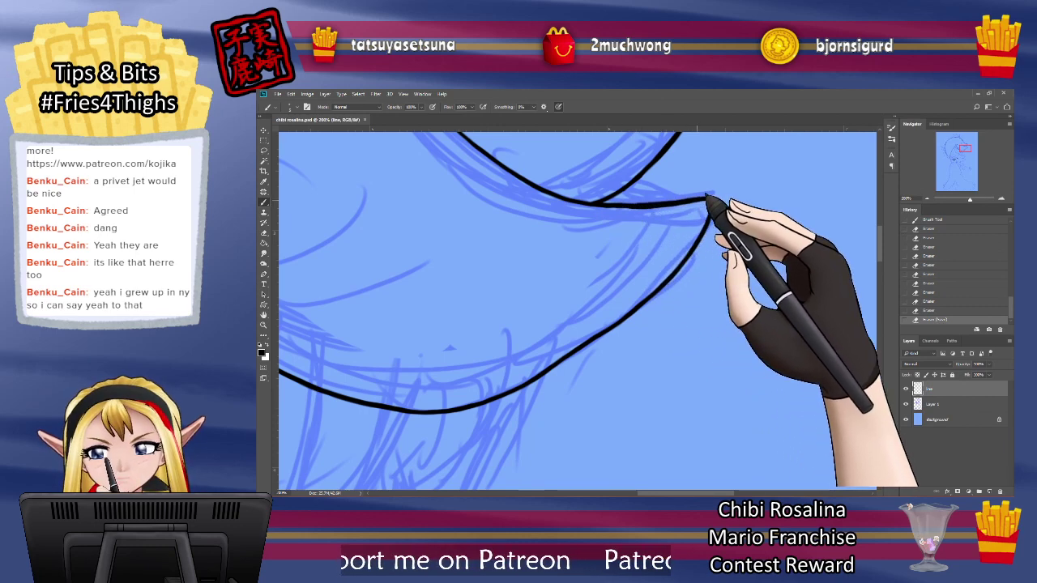
pyautogui.moveTo(706, 195); pyautogui.dragTo(712, 200)
pyautogui.click(264, 233)
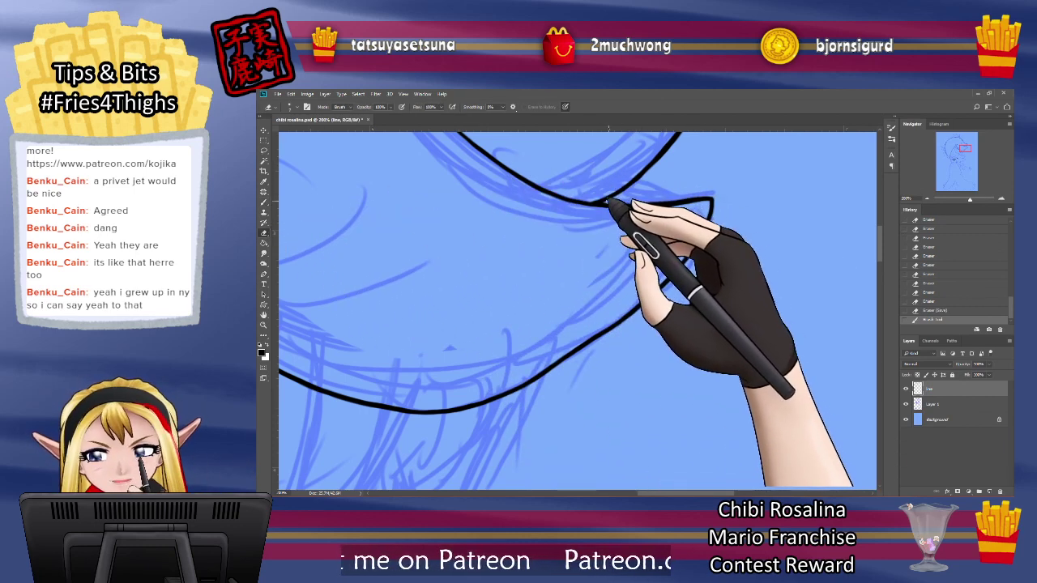
pyautogui.moveTo(601, 202); pyautogui.dragTo(607, 203)
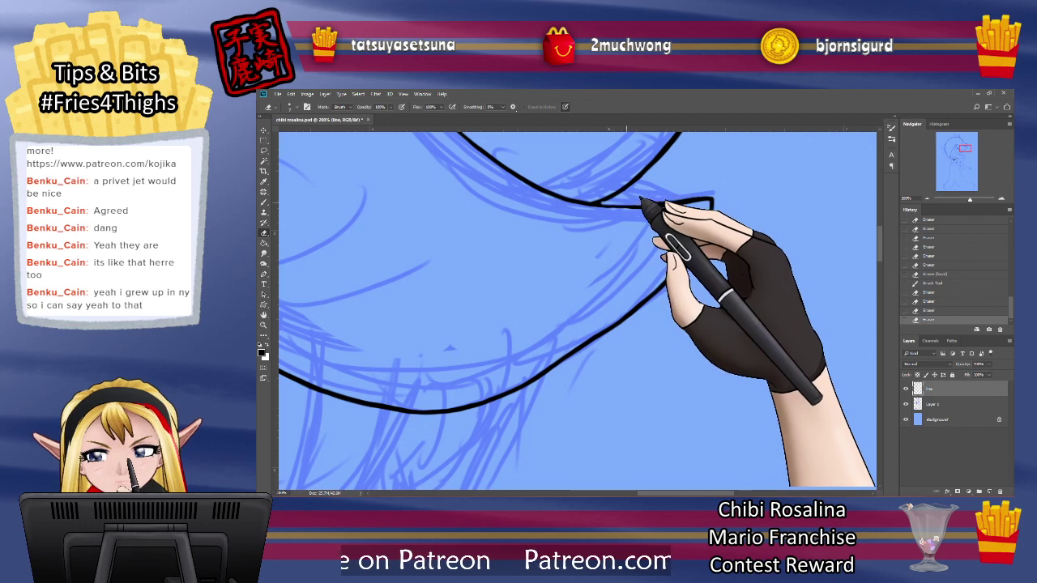
pyautogui.moveTo(690, 194); pyautogui.dragTo(719, 192)
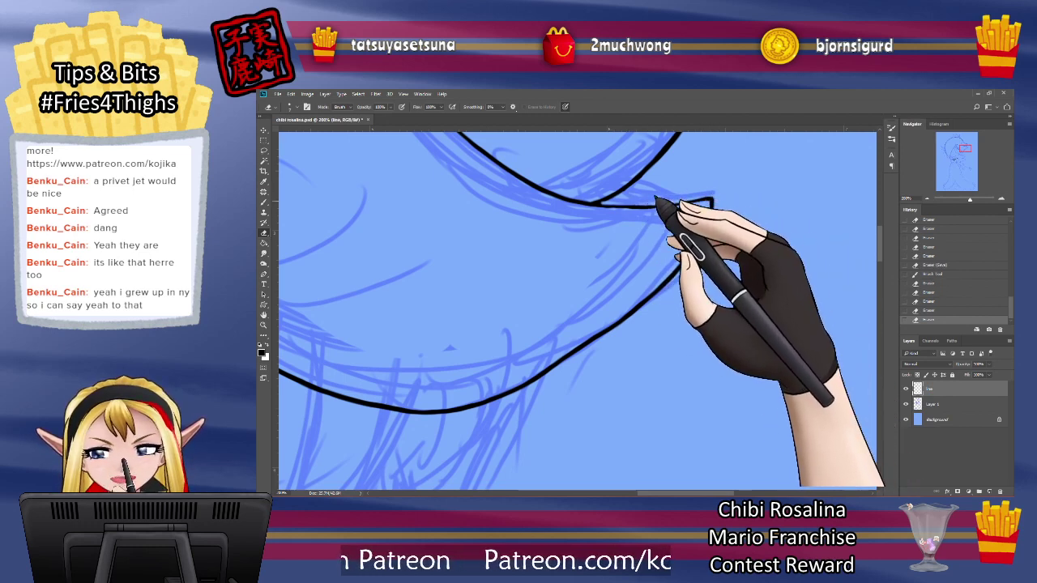
pyautogui.click(264, 204)
pyautogui.click(264, 207)
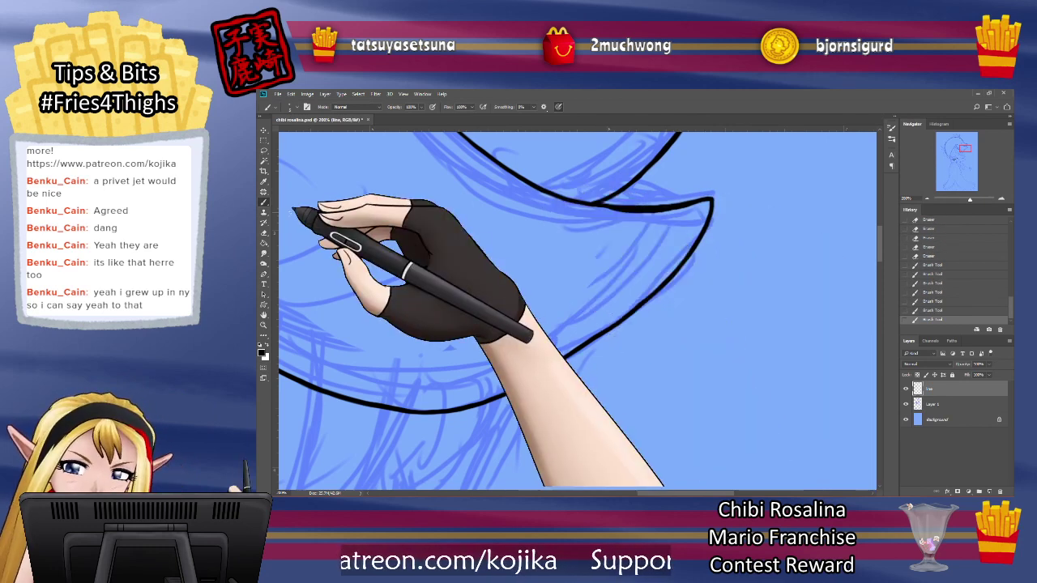
pyautogui.click(264, 233)
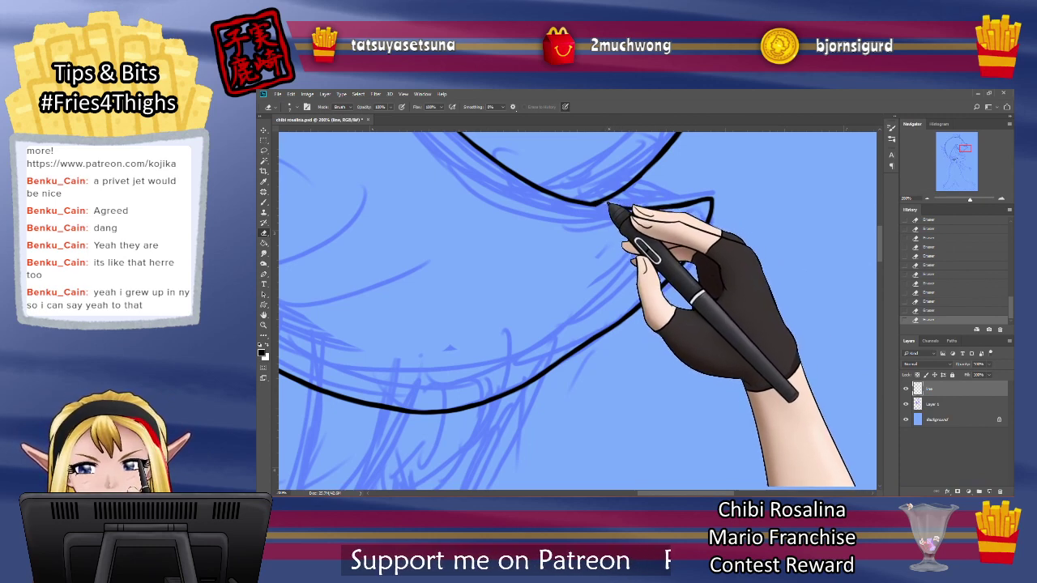
pyautogui.press('b')
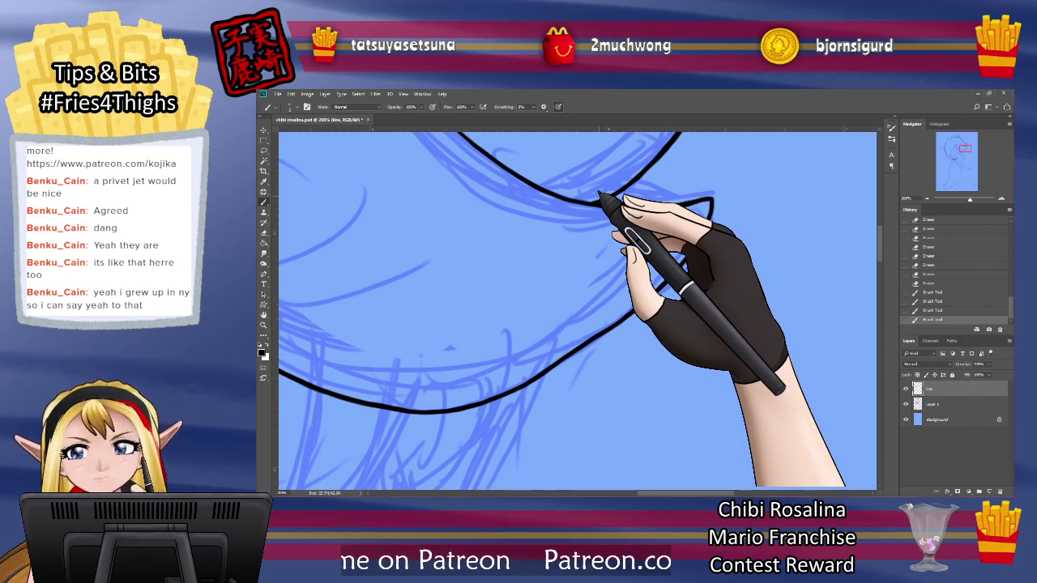
# Step: Ink the star's upper spike in black below the fringe, continuing its left edge down toward the left spike's tip
pyautogui.moveTo(879, 241); pyautogui.dragTo(879, 266)
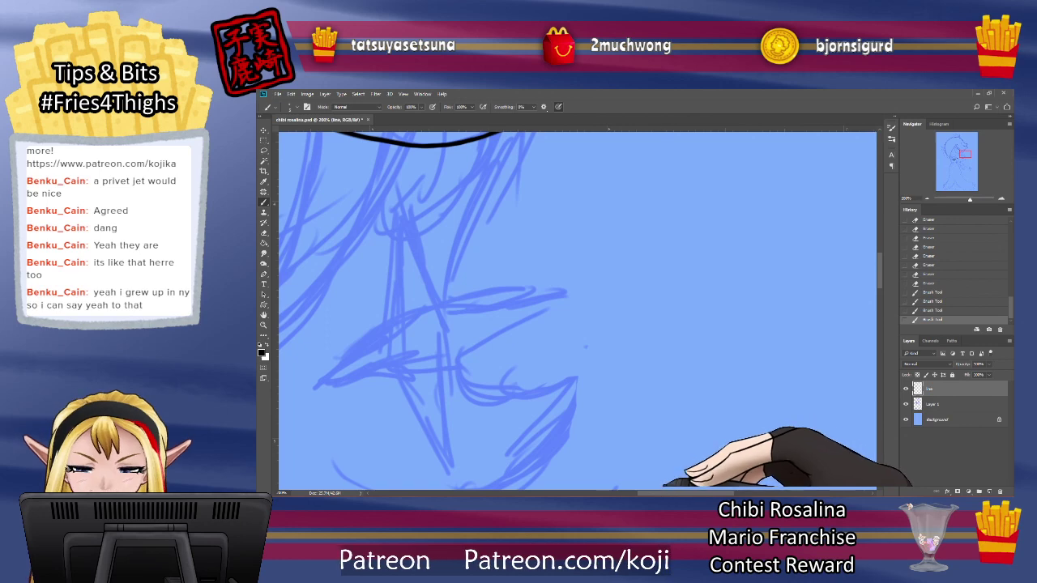
pyautogui.hscroll(-5, 577, 312)
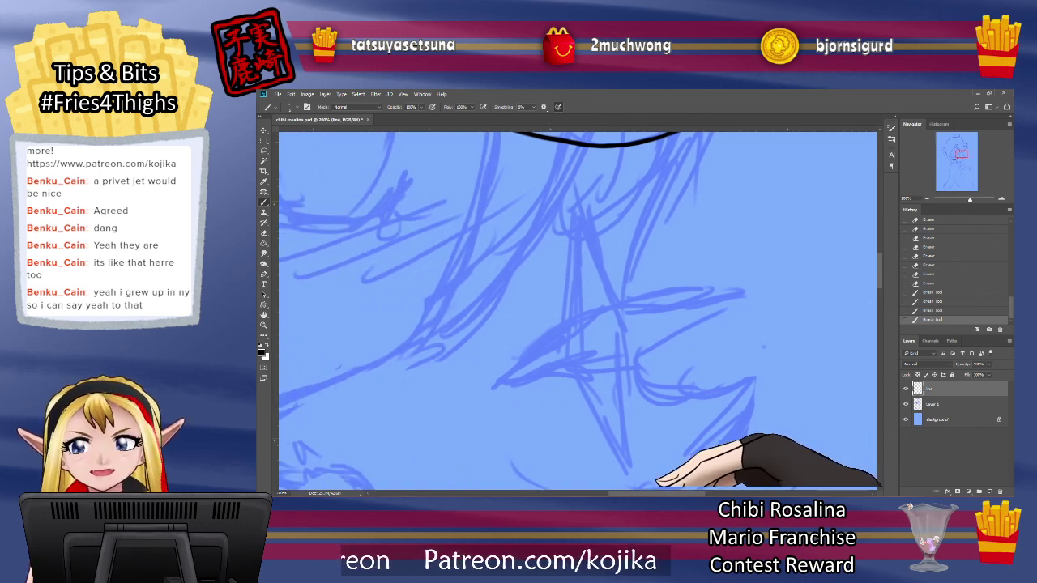
pyautogui.scroll(-3, 576, 311)
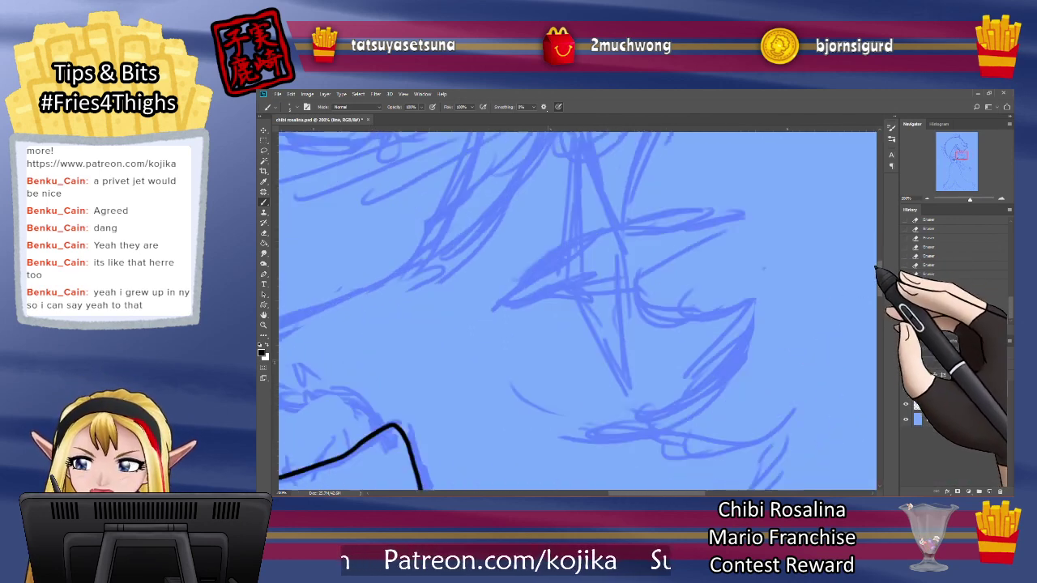
pyautogui.moveTo(878, 267); pyautogui.dragTo(877, 264)
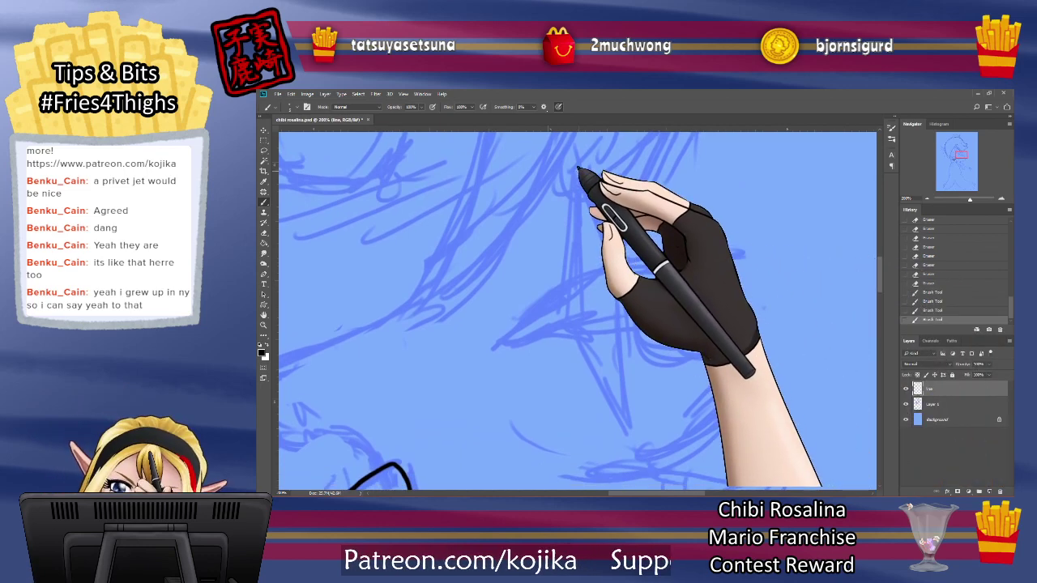
pyautogui.moveTo(579, 170); pyautogui.dragTo(617, 276)
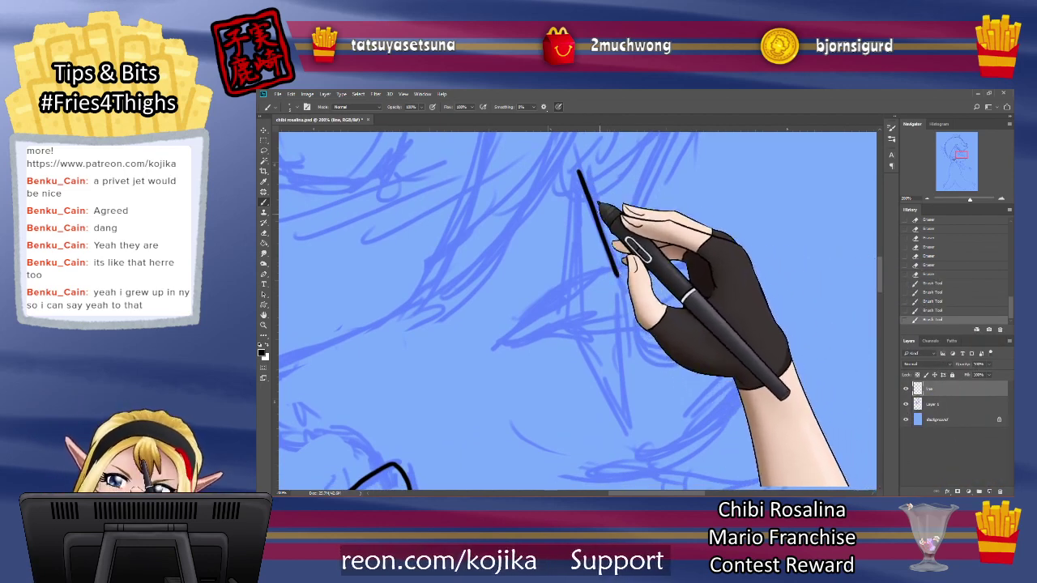
pyautogui.moveTo(578, 172)
pyautogui.mouseDown()
pyautogui.moveTo(559, 281)
pyautogui.moveTo(489, 340)
pyautogui.mouseUp()
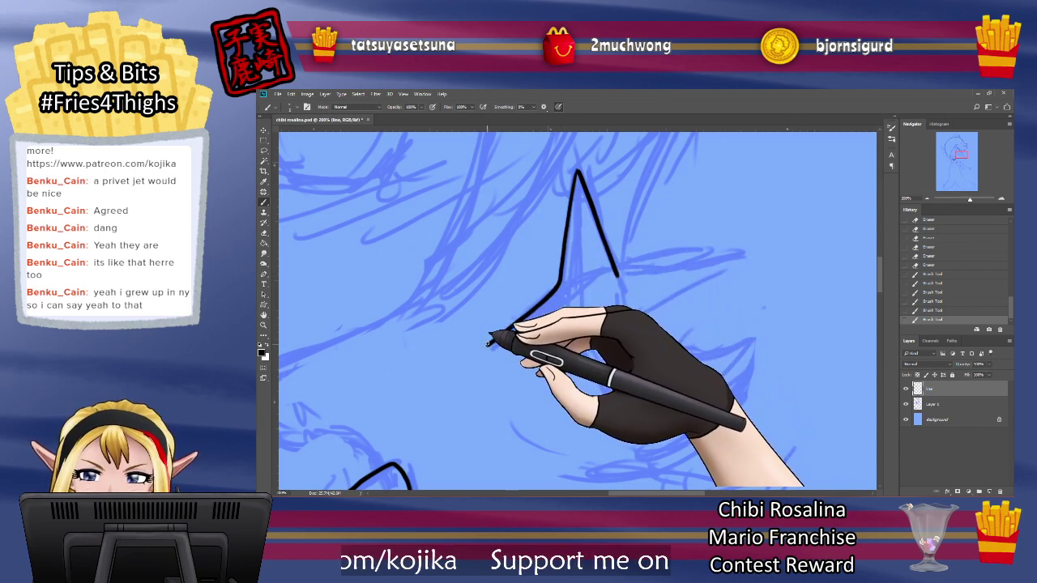
# Step: Ink the star's right spike, the left spike's lower edge, redoing its first stroke, and the long downward spike
pyautogui.moveTo(618, 274)
pyautogui.mouseDown()
pyautogui.moveTo(733, 279)
pyautogui.moveTo(643, 320)
pyautogui.moveTo(652, 311)
pyautogui.moveTo(488, 341)
pyautogui.moveTo(481, 353)
pyautogui.moveTo(536, 343)
pyautogui.mouseUp()
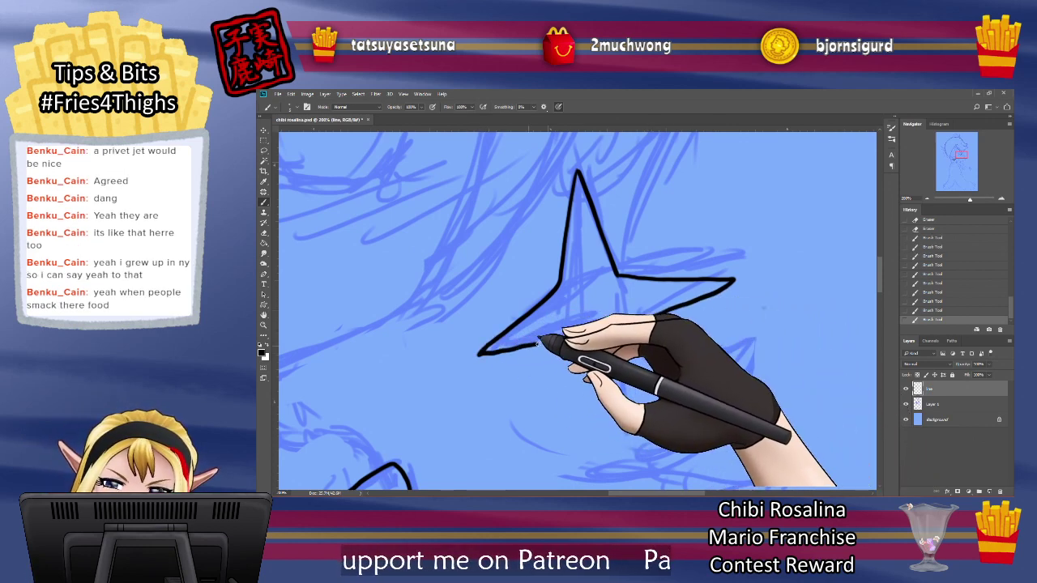
pyautogui.click(932, 310)
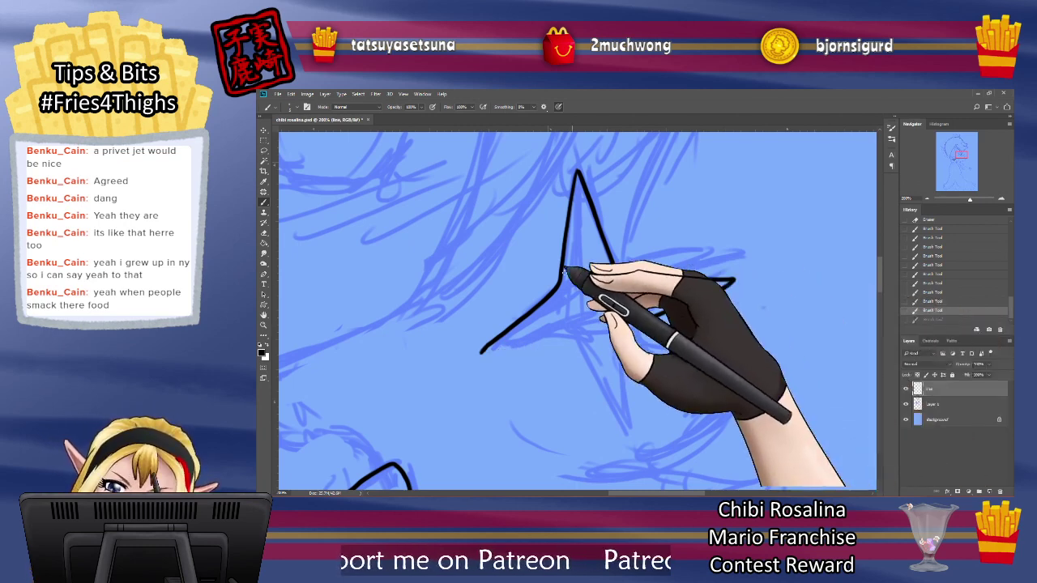
pyautogui.moveTo(487, 344)
pyautogui.mouseDown()
pyautogui.moveTo(481, 352)
pyautogui.moveTo(552, 347)
pyautogui.mouseUp()
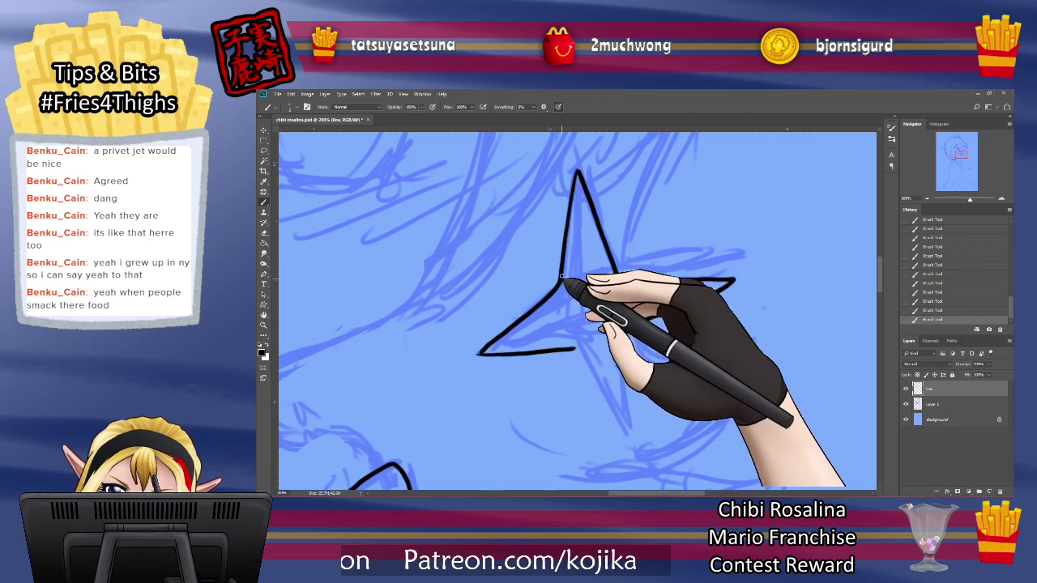
pyautogui.moveTo(561, 280); pyautogui.dragTo(572, 338)
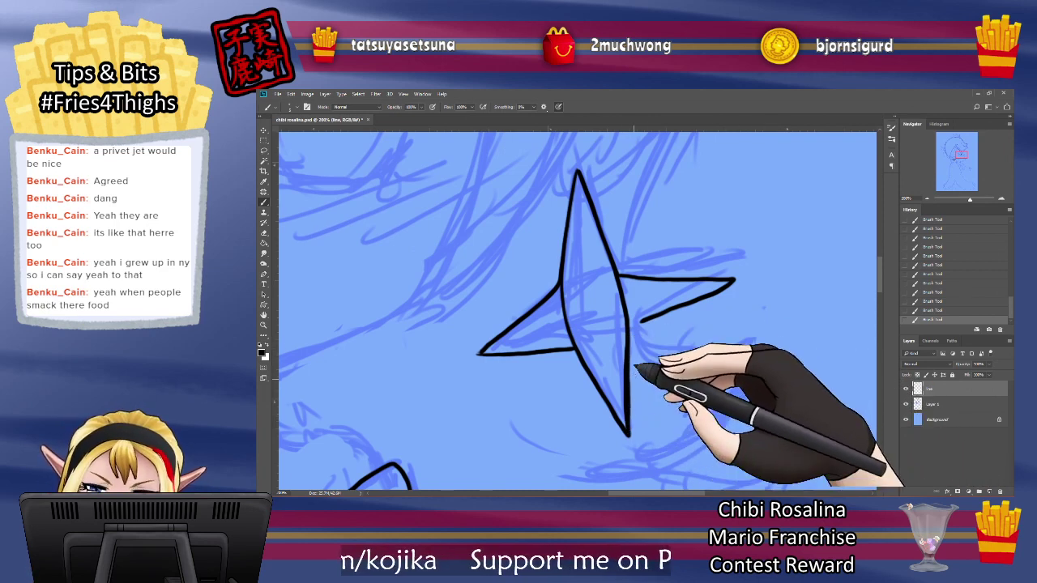
pyautogui.moveTo(476, 354)
pyautogui.mouseDown()
pyautogui.moveTo(520, 305)
pyautogui.moveTo(580, 278)
pyautogui.mouseUp()
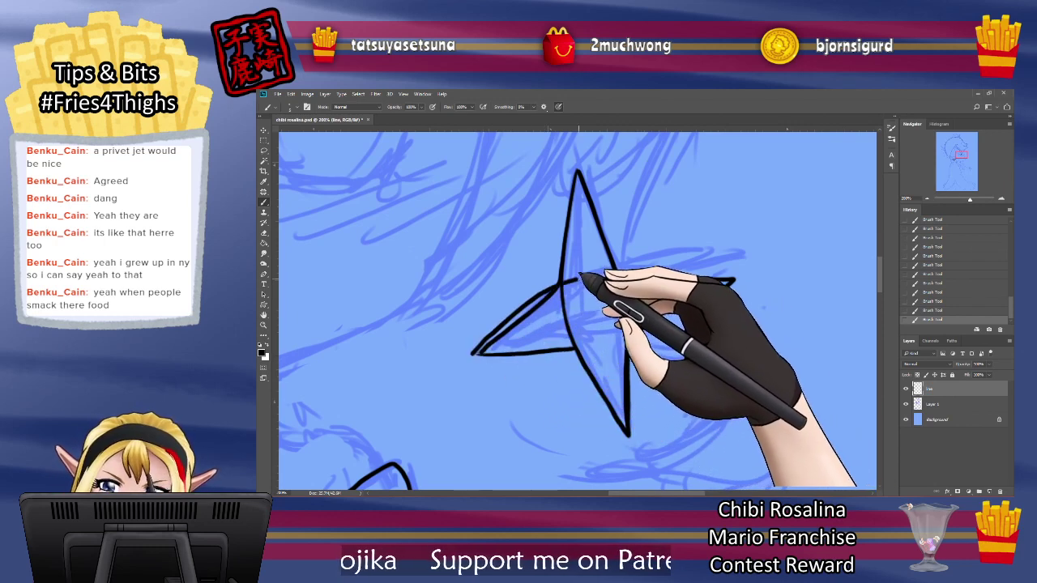
pyautogui.moveTo(658, 277); pyautogui.dragTo(674, 308)
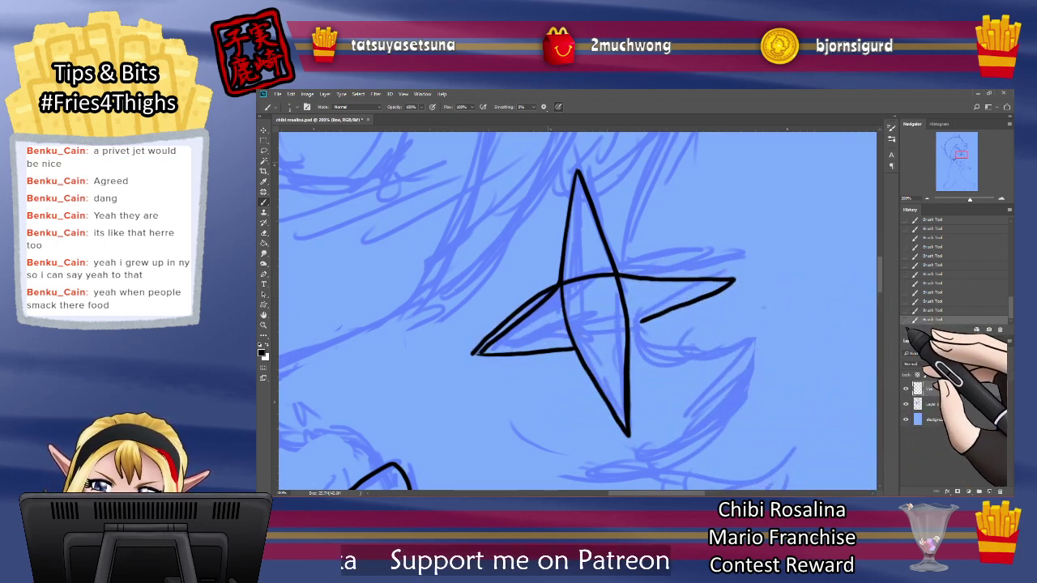
pyautogui.hotkey('ctrl', 'z')
pyautogui.hotkey('ctrl', 'z')
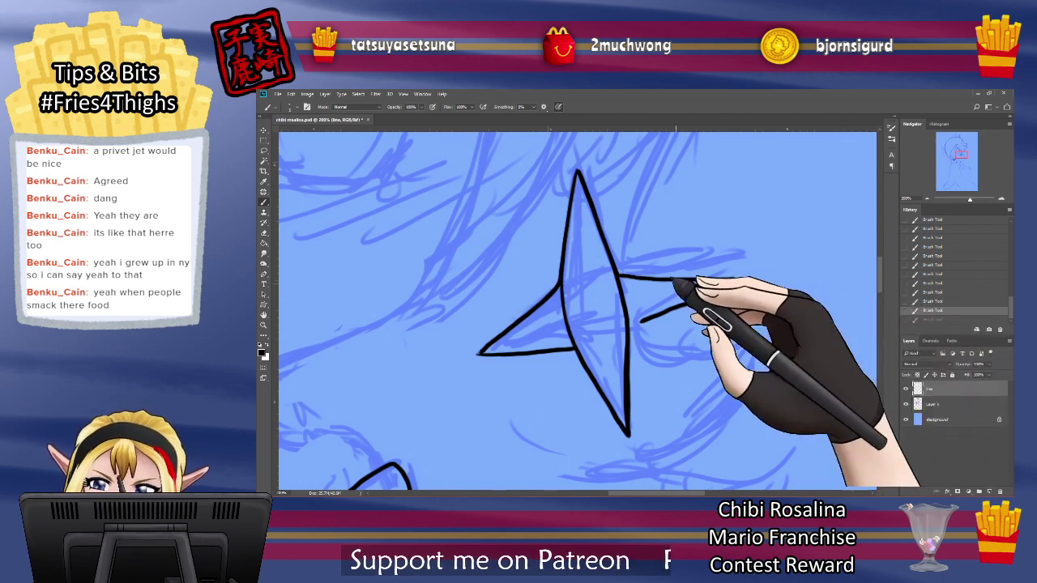
# Step: Redraw the left spike's upper and lower edges as smooth curves and thicken the right spike's lower edge out to its tip
pyautogui.moveTo(593, 275); pyautogui.dragTo(474, 354)
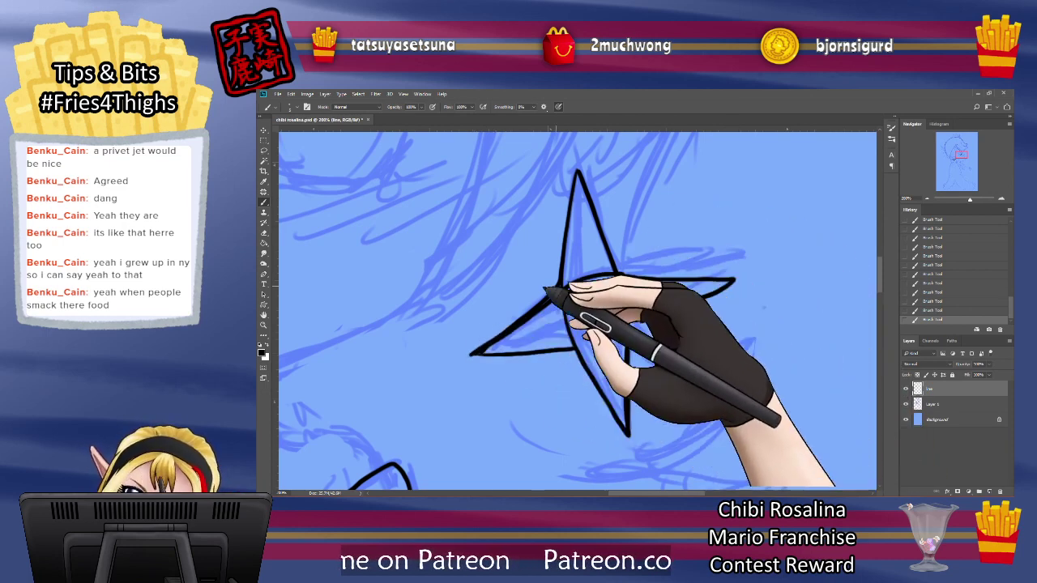
pyautogui.moveTo(548, 289)
pyautogui.mouseDown()
pyautogui.moveTo(477, 350)
pyautogui.moveTo(513, 357)
pyautogui.mouseUp()
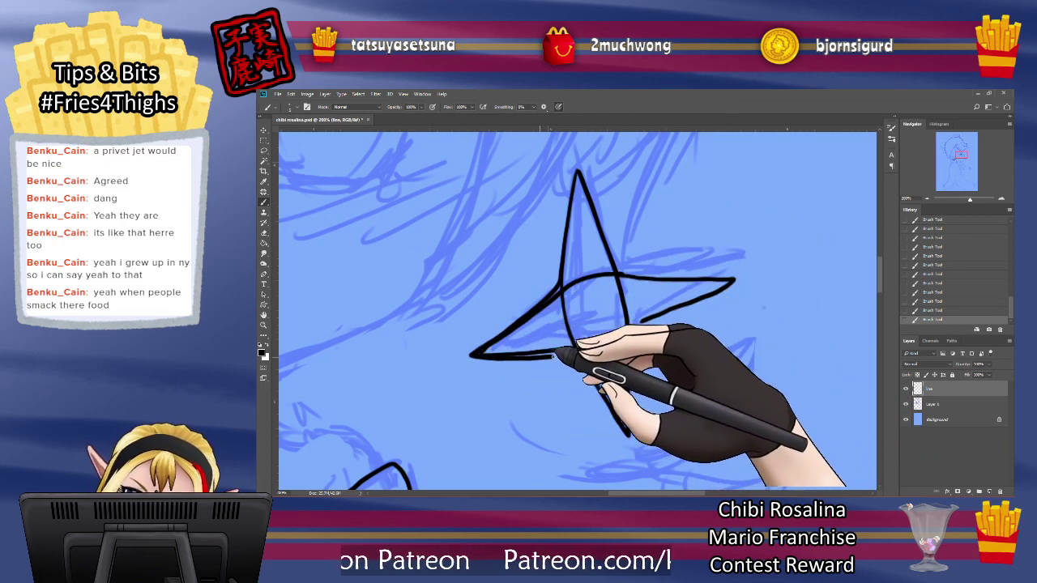
pyautogui.moveTo(592, 355); pyautogui.dragTo(613, 350)
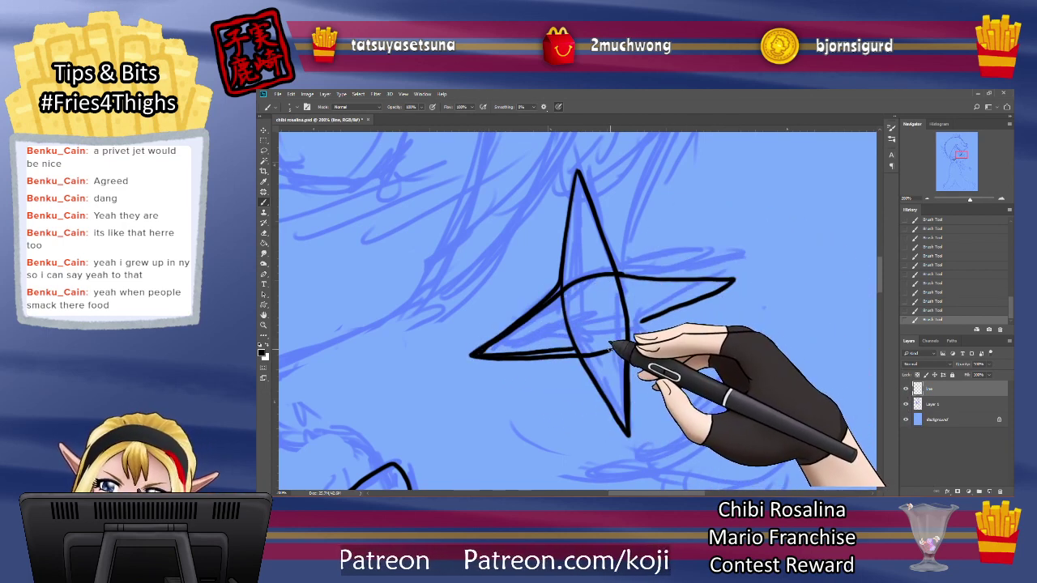
pyautogui.moveTo(677, 312); pyautogui.dragTo(734, 280)
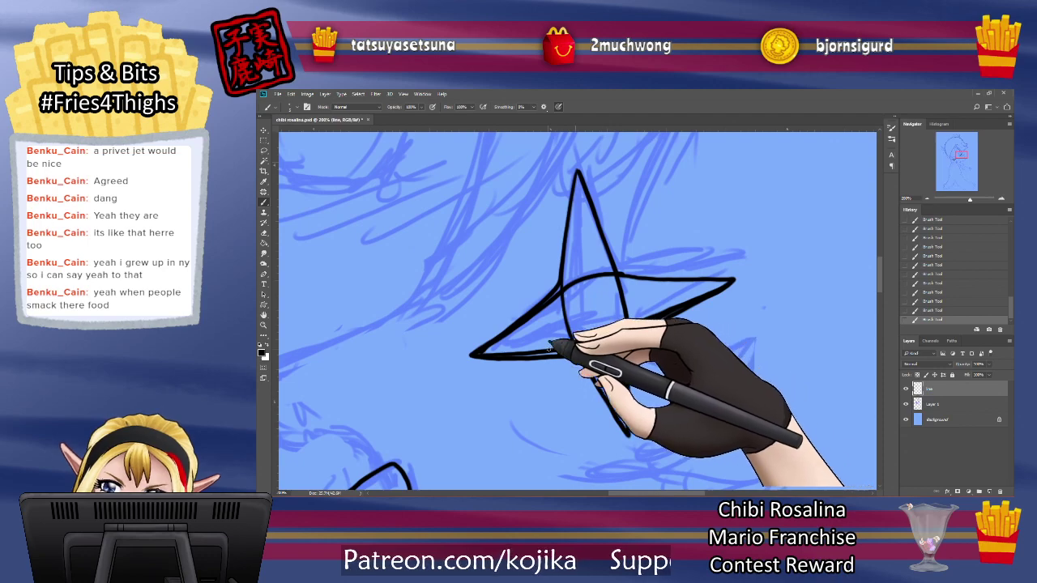
# Step: Erase the black lines crossing the star's interior and thin the right spike's lower edge and tip
pyautogui.click(263, 233)
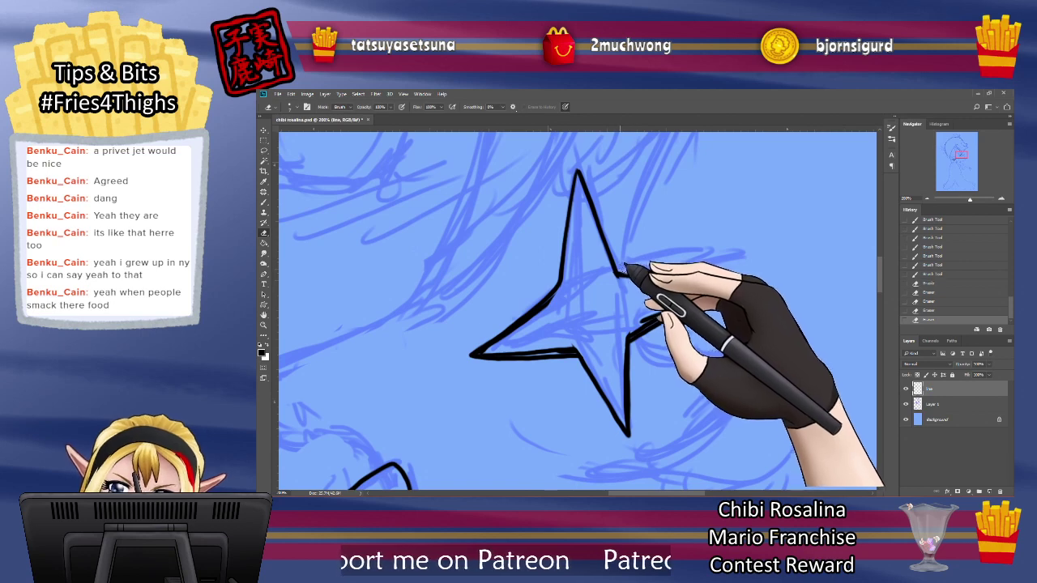
pyautogui.moveTo(615, 276)
pyautogui.mouseDown()
pyautogui.moveTo(741, 283)
pyautogui.moveTo(637, 324)
pyautogui.mouseUp()
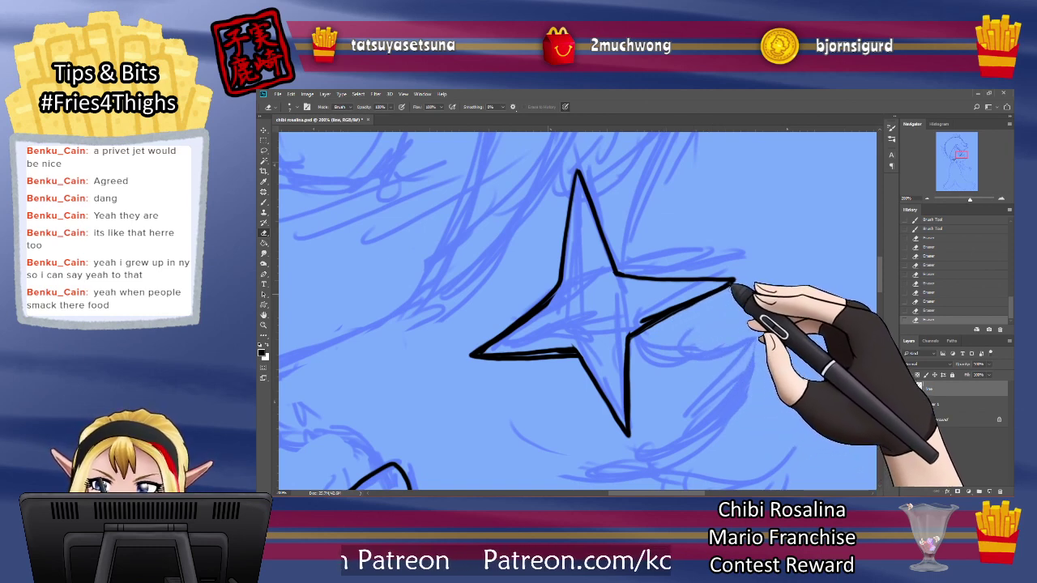
pyautogui.moveTo(734, 270); pyautogui.dragTo(718, 274)
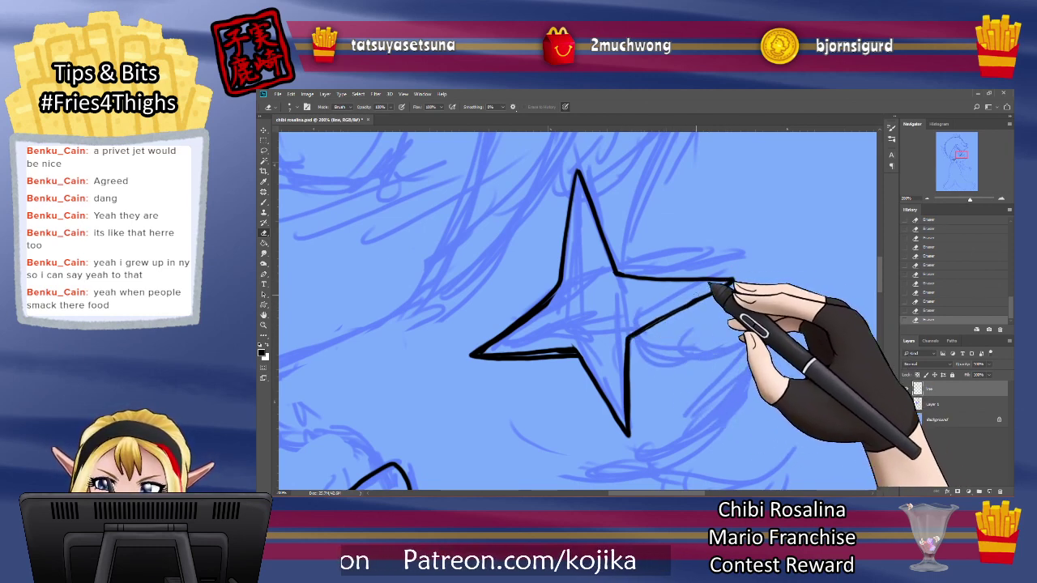
# Step: Refine the right spike's tip with Brush touch-ups and Eraser trims, and erase the excess thickness along the left spike's upper edge
pyautogui.click(263, 203)
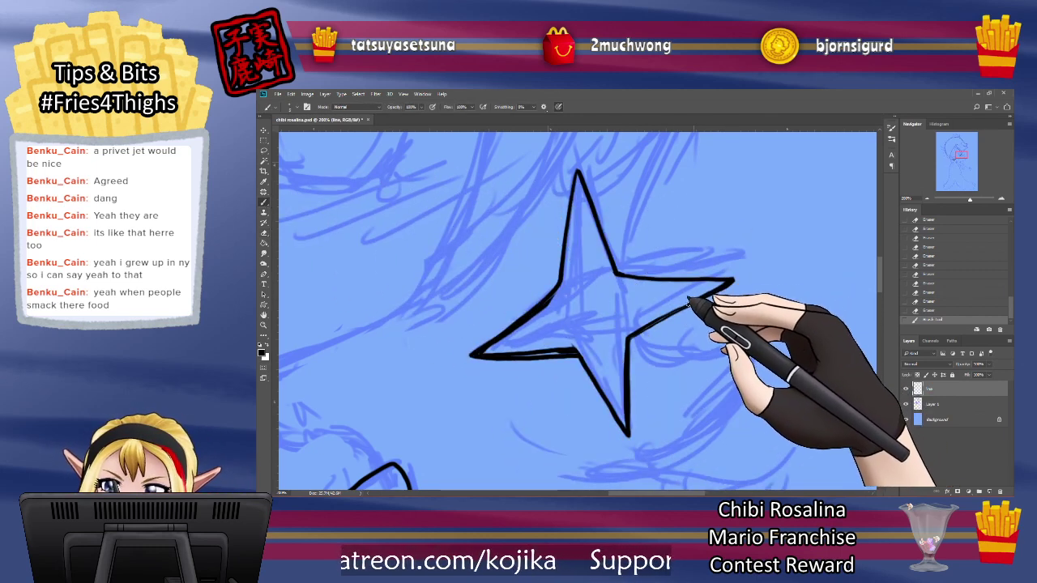
pyautogui.moveTo(667, 314); pyautogui.dragTo(733, 280)
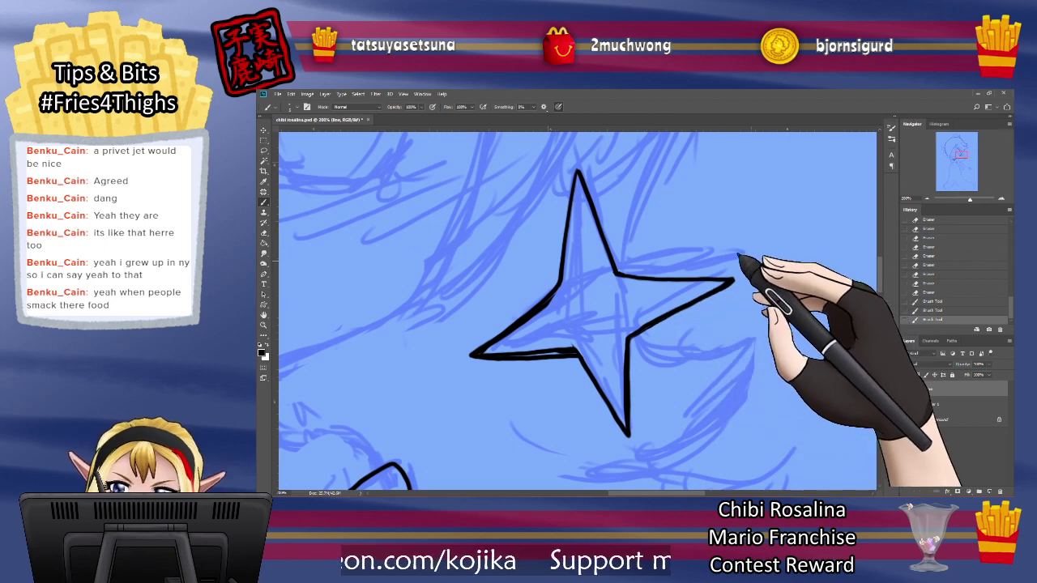
pyautogui.click(263, 234)
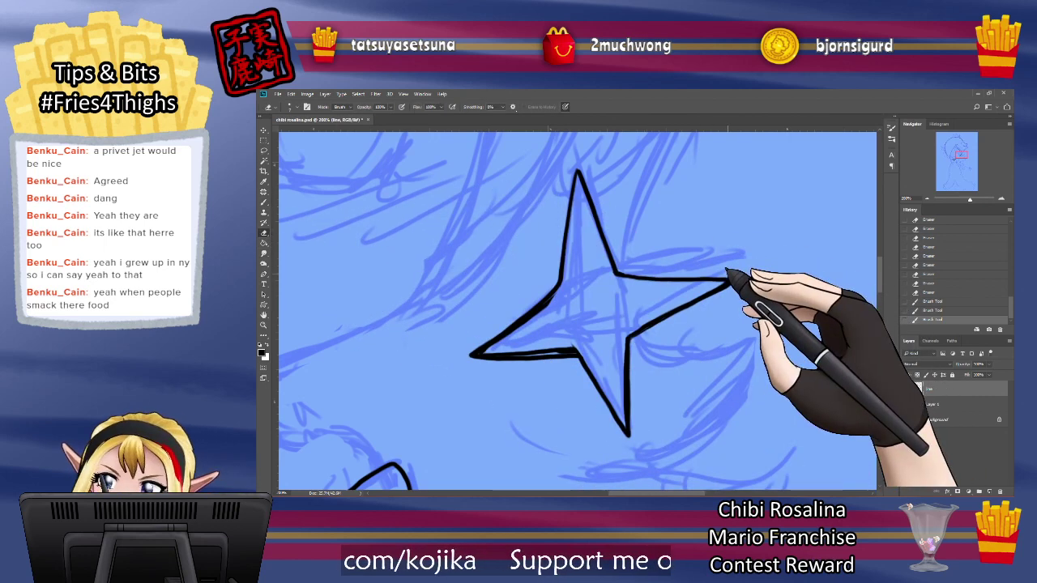
pyautogui.moveTo(724, 296); pyautogui.dragTo(740, 298)
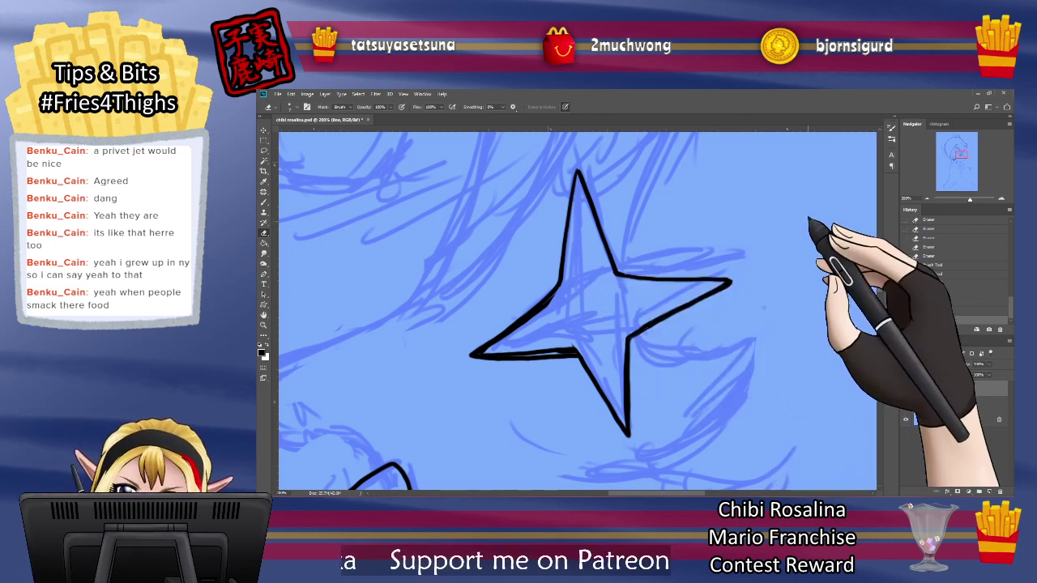
pyautogui.moveTo(480, 353)
pyautogui.mouseDown()
pyautogui.moveTo(563, 285)
pyautogui.moveTo(557, 292)
pyautogui.mouseUp()
pyautogui.moveTo(699, 271); pyautogui.dragTo(734, 281)
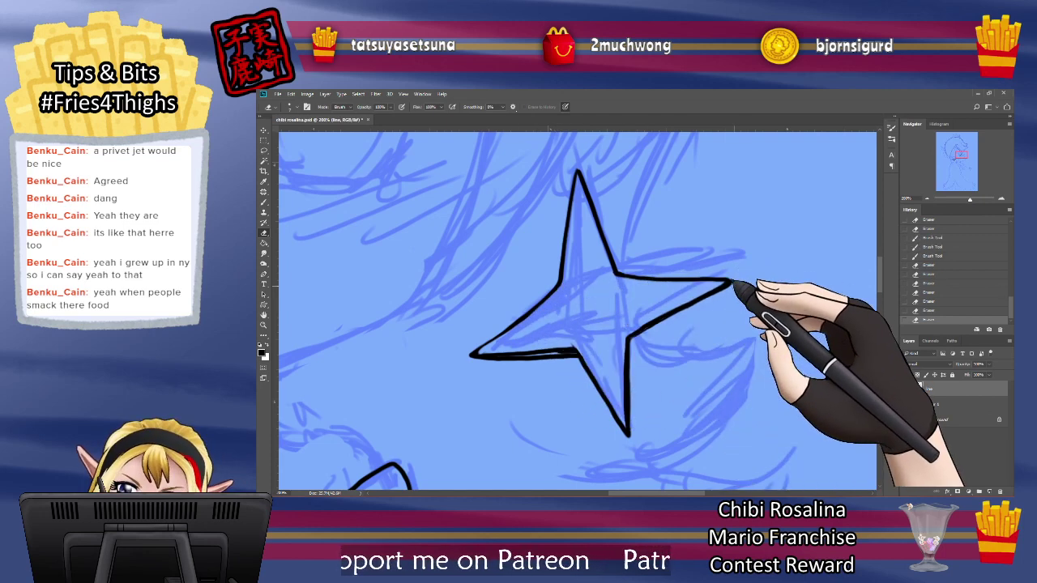
# Step: Rework the left spike's tip and both of its edges with Brush strokes and Eraser trims to give an even black outline
pyautogui.click(263, 202)
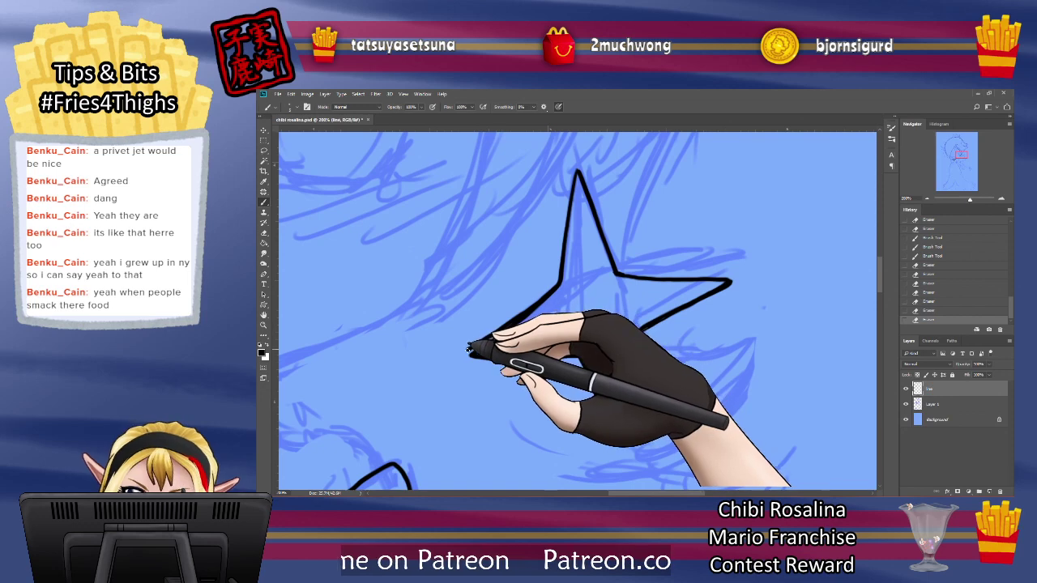
pyautogui.moveTo(470, 349); pyautogui.dragTo(533, 306)
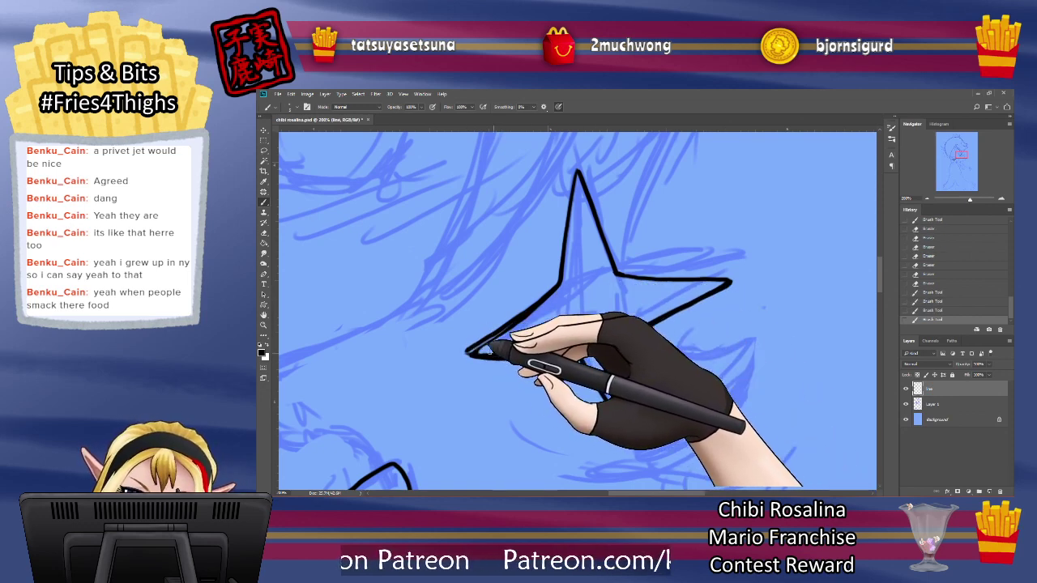
pyautogui.press('e')
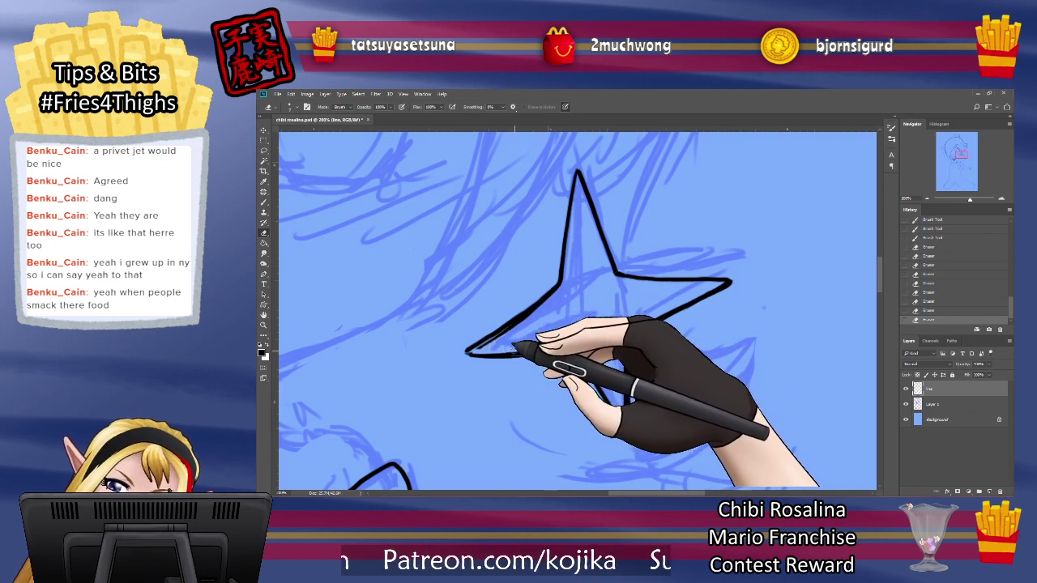
pyautogui.moveTo(569, 346); pyautogui.dragTo(580, 349)
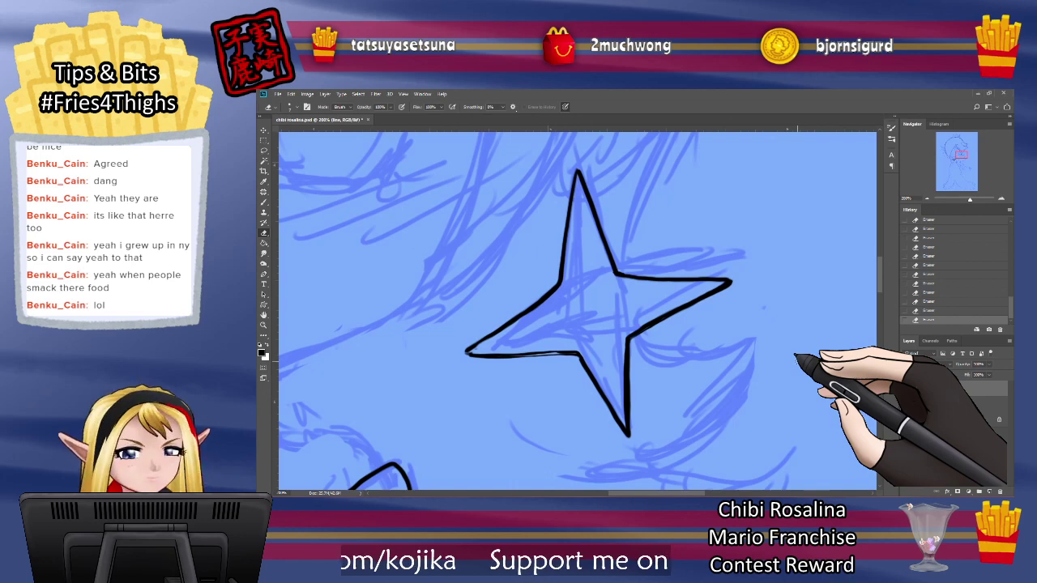
pyautogui.press('b')
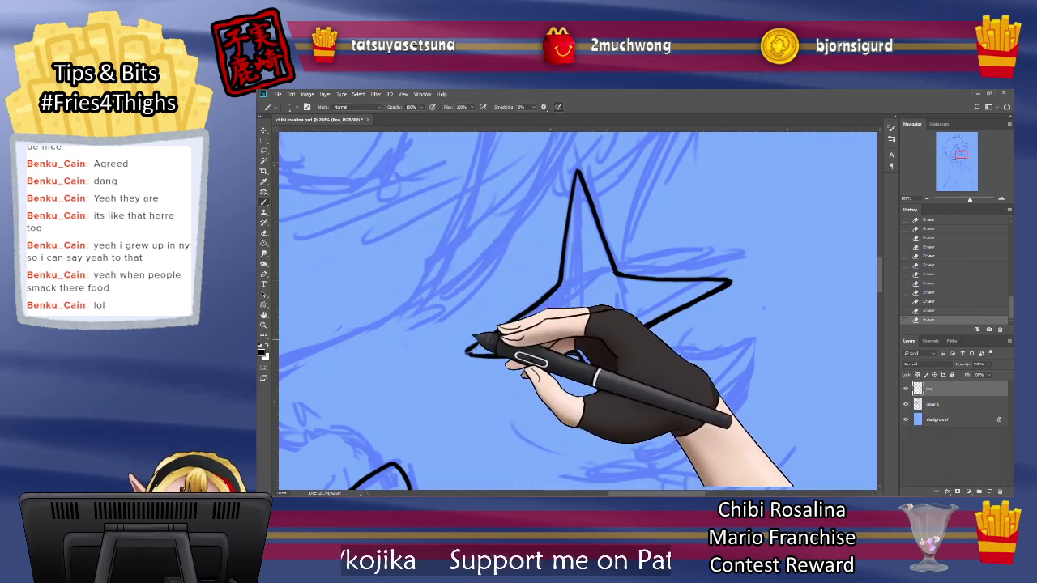
pyautogui.moveTo(468, 350); pyautogui.dragTo(534, 353)
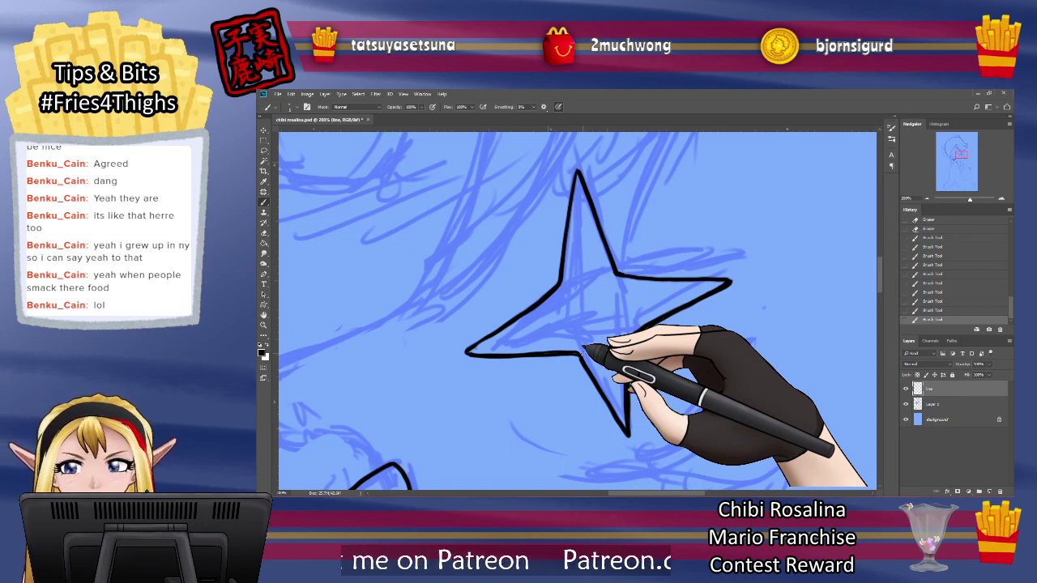
# Step: Brush thin crease lines from the star's tips toward its centre and hide the sketch layer
pyautogui.moveTo(578, 175); pyautogui.dragTo(577, 252)
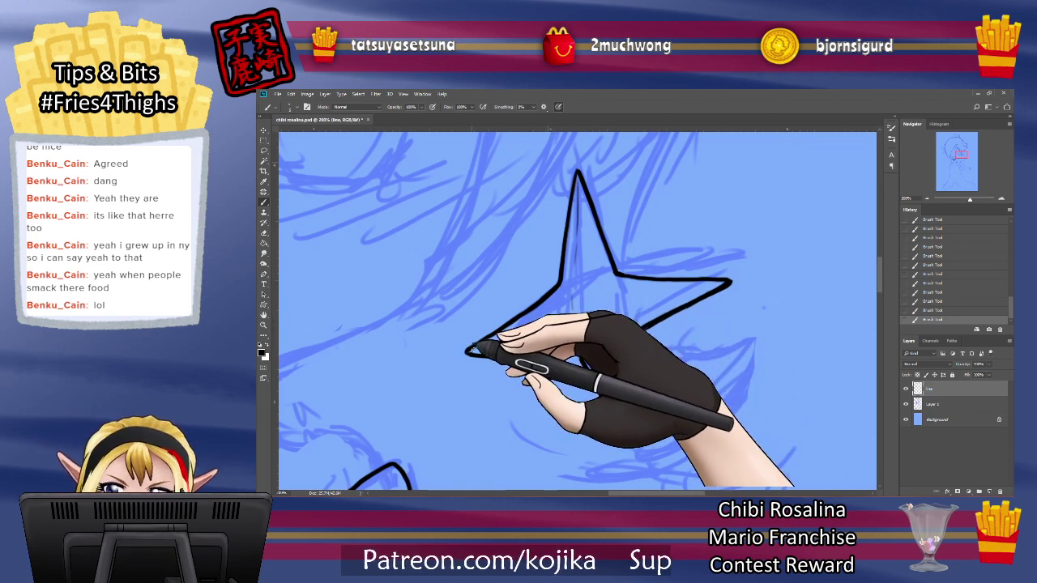
pyautogui.moveTo(473, 350); pyautogui.dragTo(566, 322)
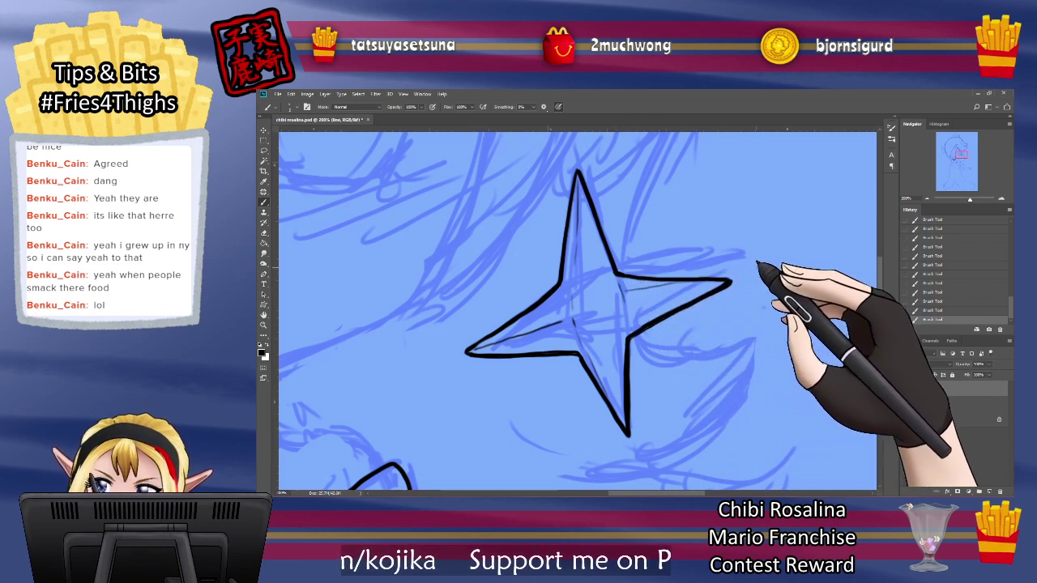
pyautogui.click(906, 401)
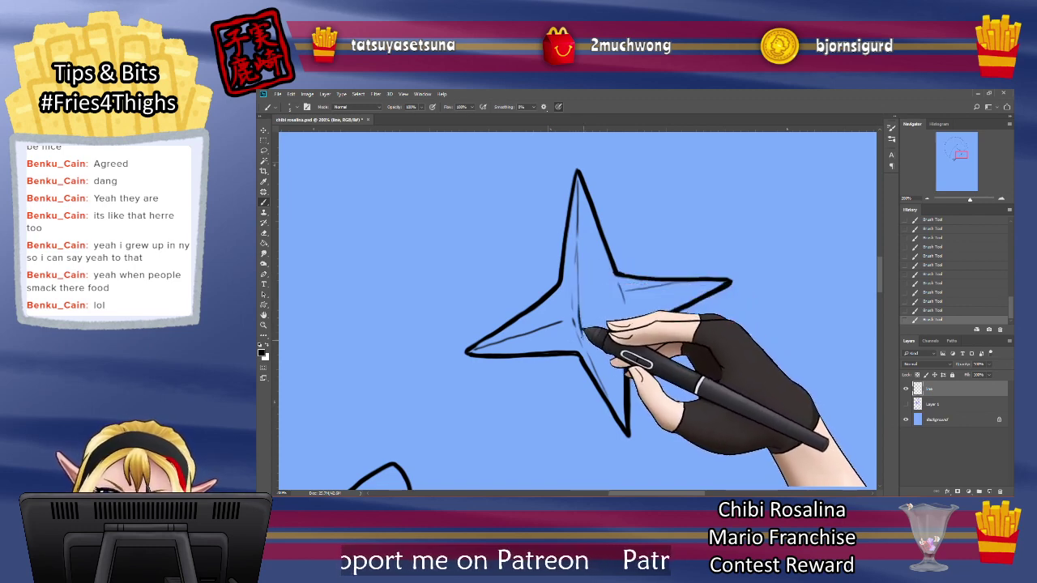
# Step: Erase the right spike's crease, redraw it as a thin line from the tip toward the centre, and show the sketch layer again
pyautogui.click(263, 233)
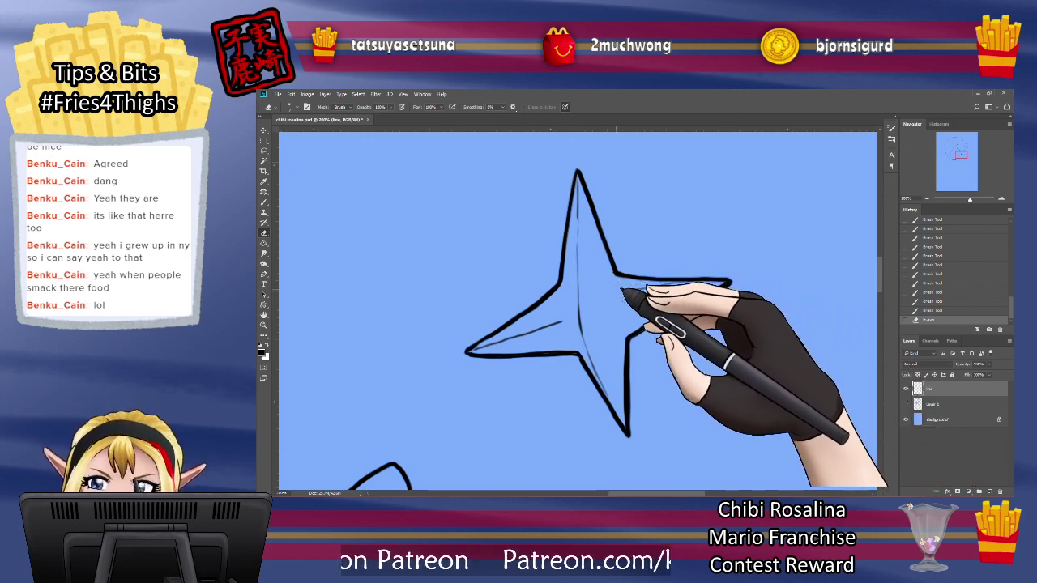
pyautogui.moveTo(651, 285); pyautogui.dragTo(674, 283)
pyautogui.moveTo(673, 284)
pyautogui.mouseDown()
pyautogui.moveTo(701, 276)
pyautogui.moveTo(647, 283)
pyautogui.moveTo(674, 283)
pyautogui.mouseUp()
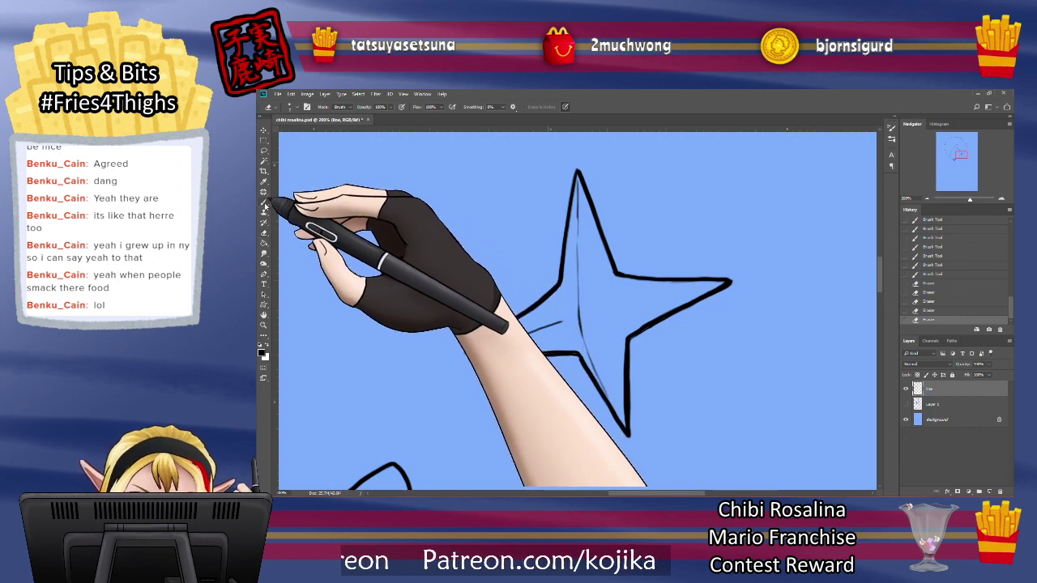
pyautogui.click(264, 203)
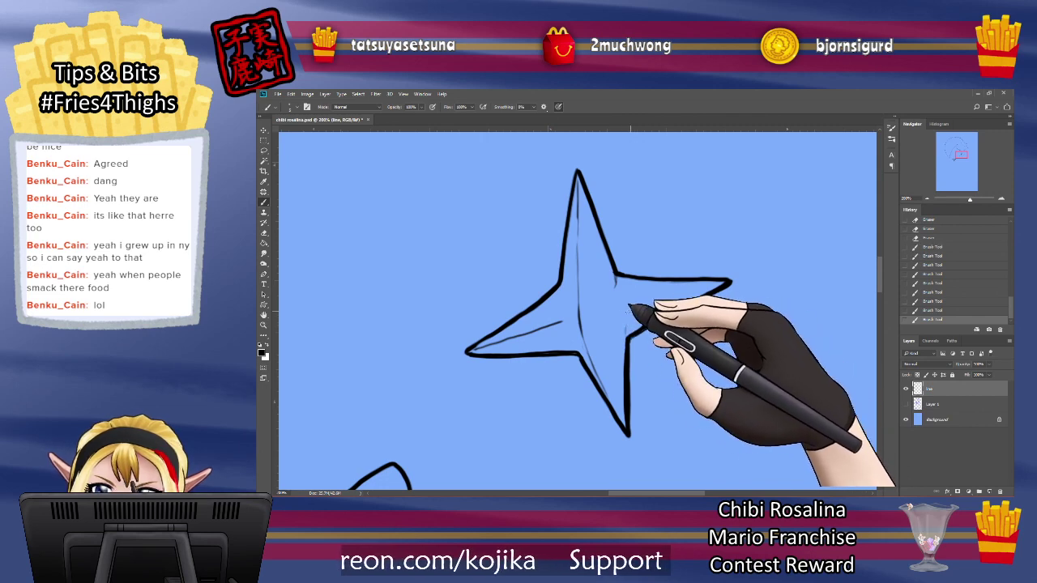
pyautogui.moveTo(673, 297); pyautogui.dragTo(734, 279)
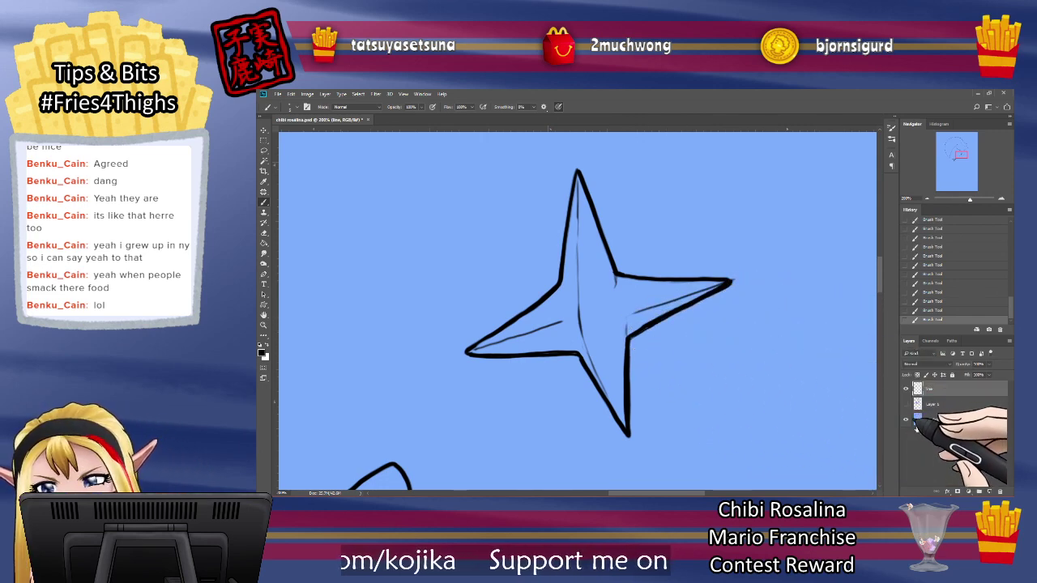
pyautogui.click(906, 403)
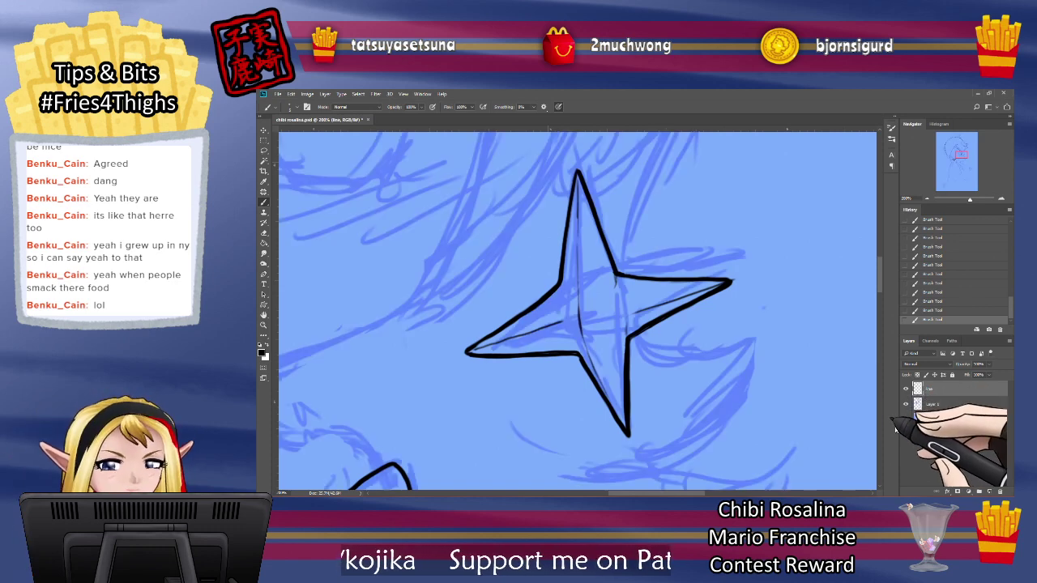
# Step: Ink the two curved edges of the pointed hair lock beside the star, then trim its upper end and tip with the Eraser
pyautogui.moveTo(880, 283)
pyautogui.mouseDown()
pyautogui.moveTo(879, 264)
pyautogui.moveTo(877, 275)
pyautogui.mouseUp()
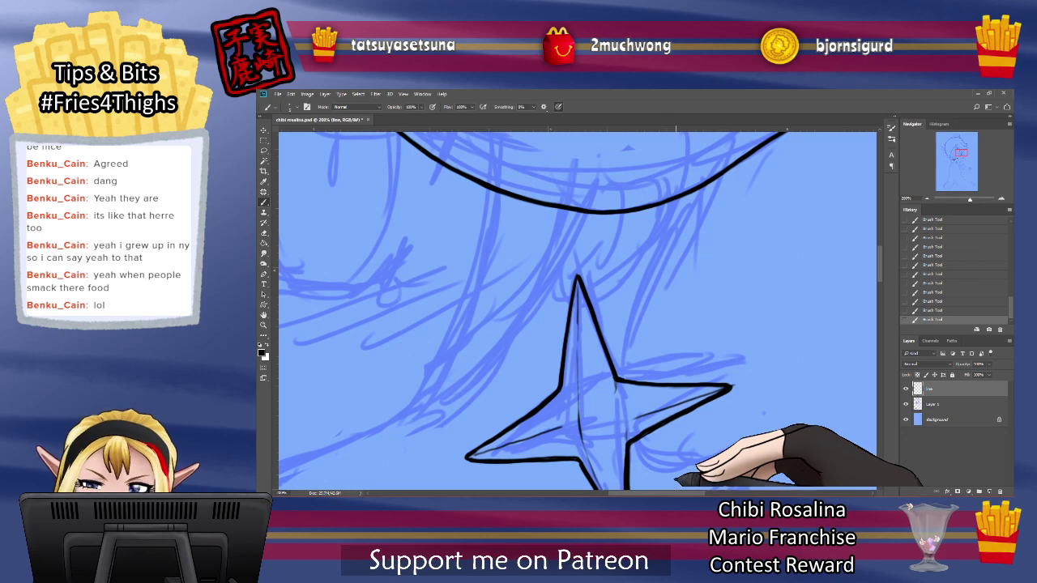
pyautogui.moveTo(669, 494); pyautogui.dragTo(649, 493)
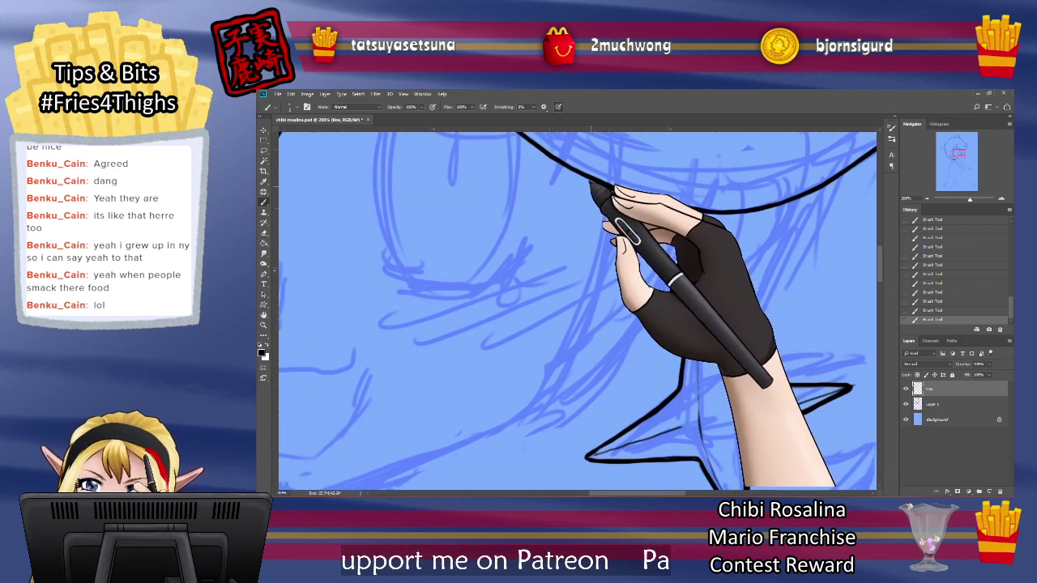
pyautogui.moveTo(599, 187)
pyautogui.mouseDown()
pyautogui.moveTo(584, 298)
pyautogui.moveTo(529, 421)
pyautogui.moveTo(644, 332)
pyautogui.moveTo(702, 211)
pyautogui.mouseUp()
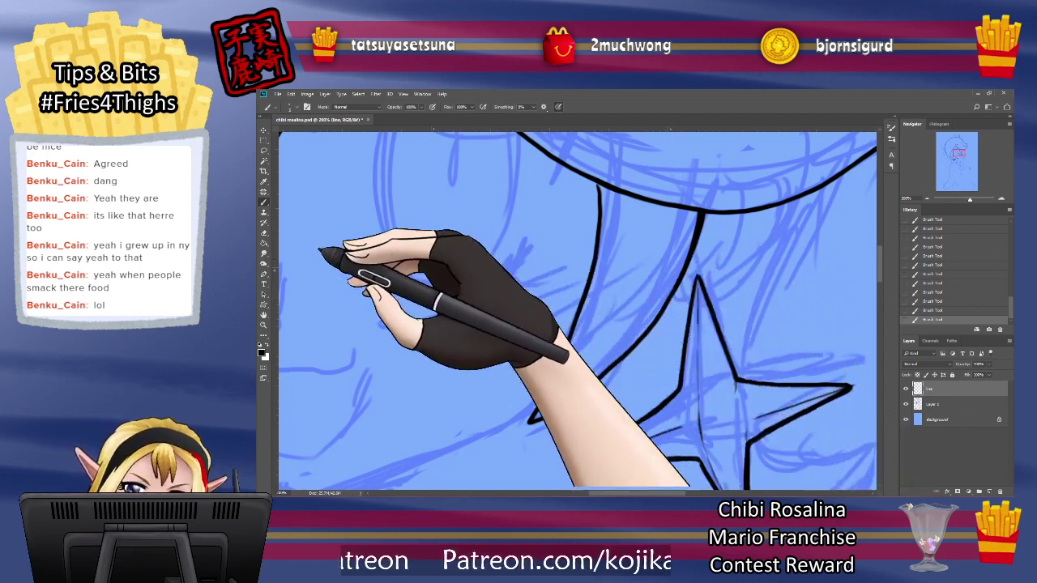
pyautogui.click(263, 234)
pyautogui.moveTo(690, 220); pyautogui.dragTo(696, 216)
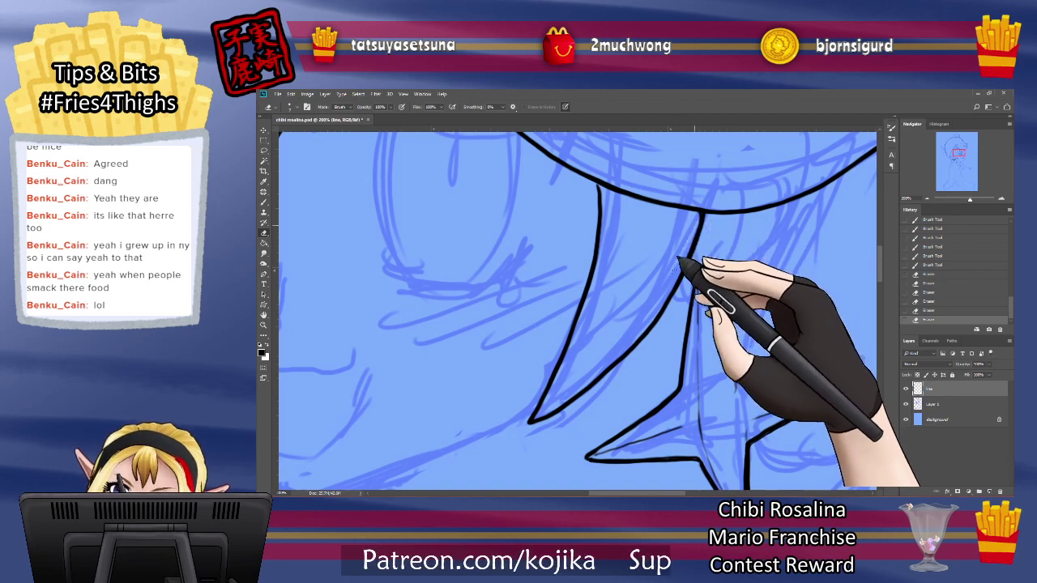
pyautogui.moveTo(538, 414); pyautogui.dragTo(536, 419)
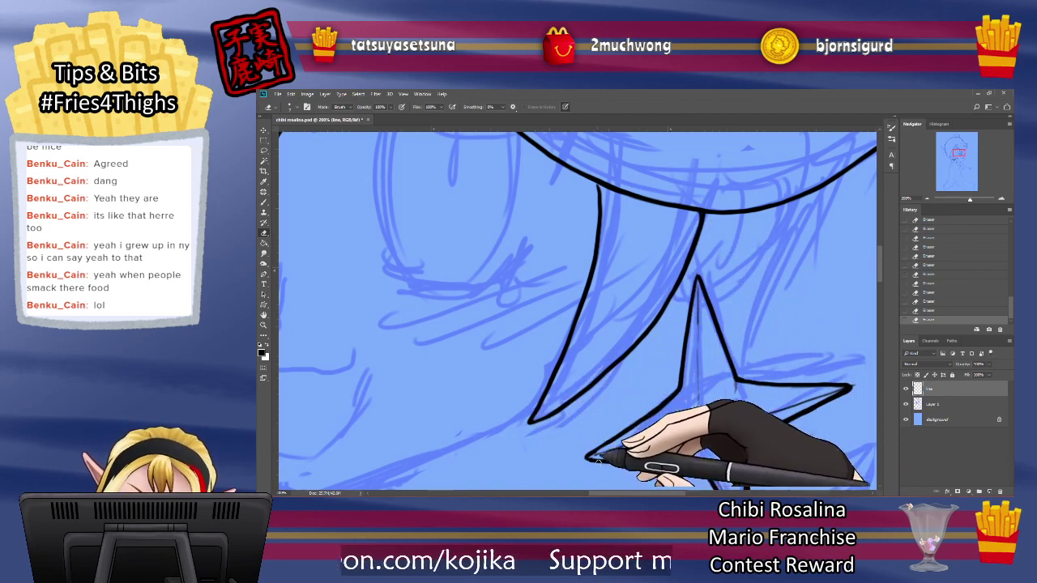
# Step: Brush a short black line from the hair lock's right edge toward the star's top spike
pyautogui.moveTo(619, 494)
pyautogui.mouseDown()
pyautogui.moveTo(641, 494)
pyautogui.moveTo(612, 494)
pyautogui.mouseUp()
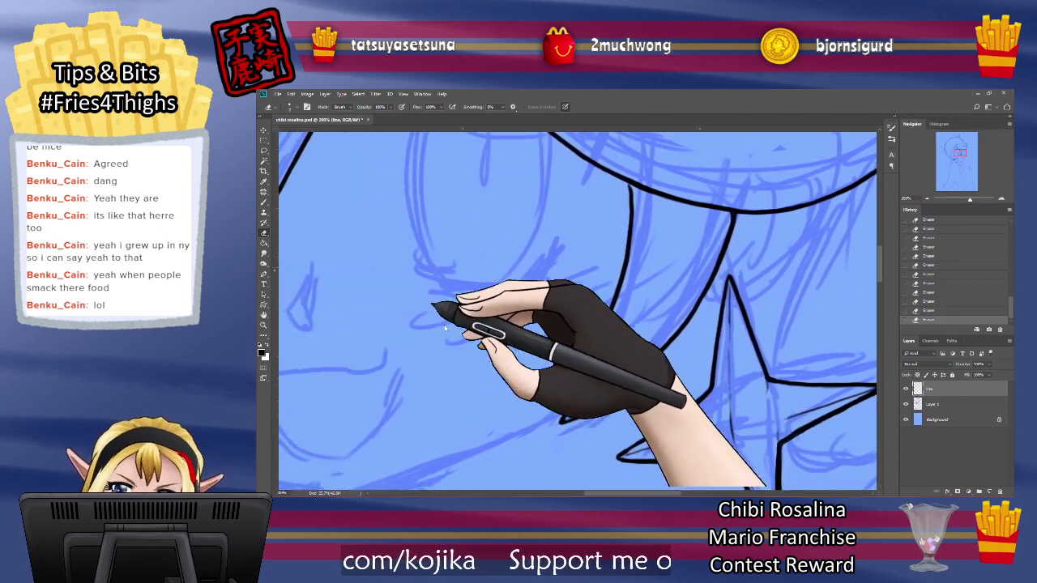
pyautogui.click(264, 201)
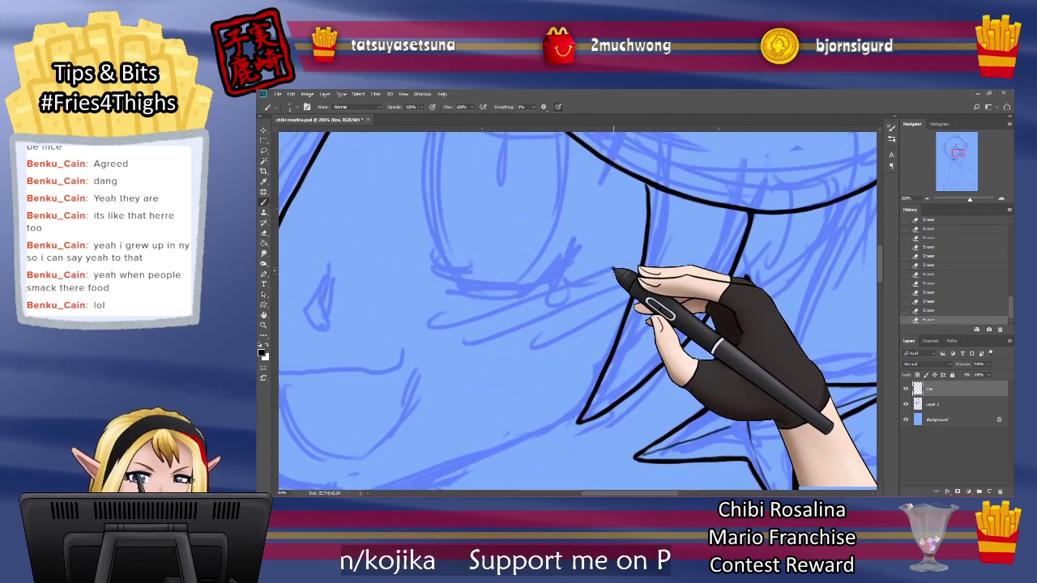
pyautogui.moveTo(679, 495); pyautogui.dragTo(689, 496)
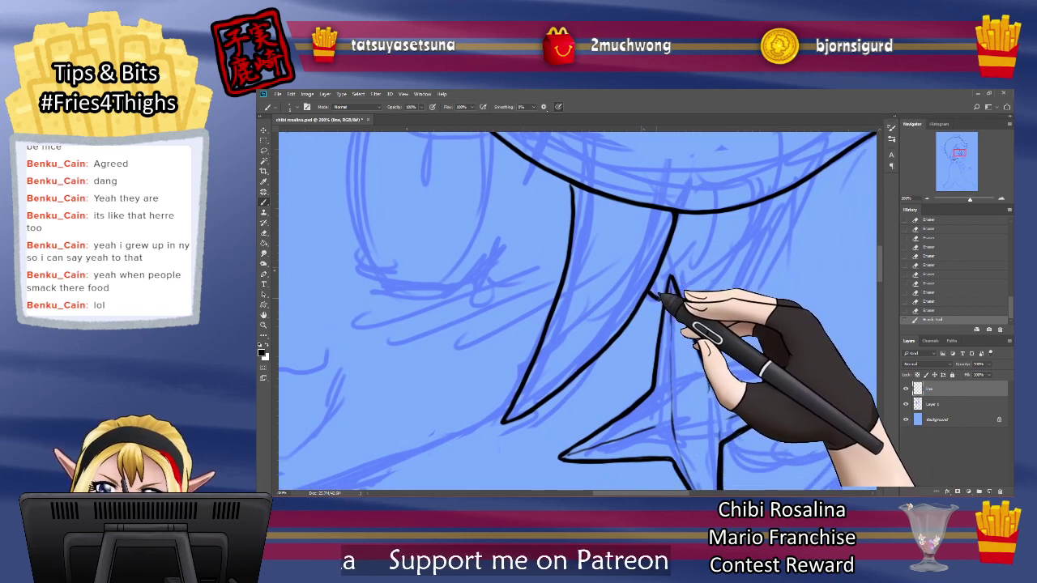
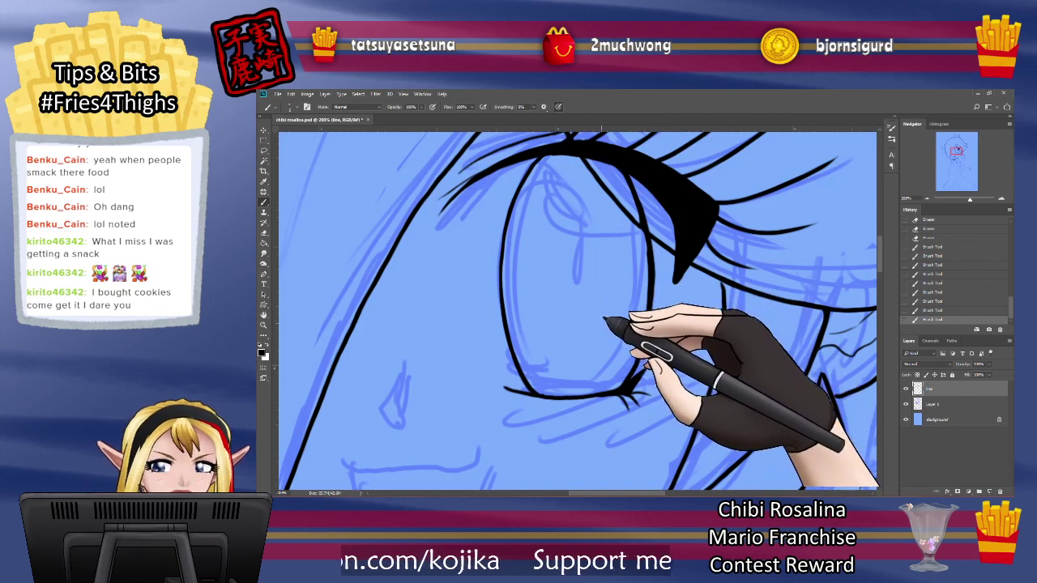
# Step: Clean up the crossing of the fringe line and the iris's right edge with Eraser trims and redrawn Brush strokes
pyautogui.press('e')
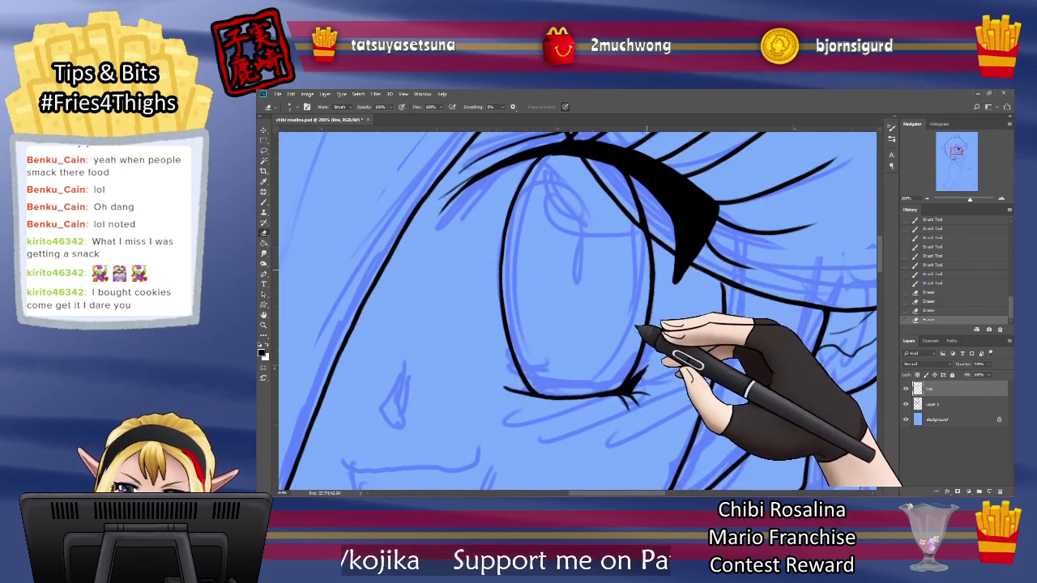
pyautogui.moveTo(636, 328); pyautogui.dragTo(638, 327)
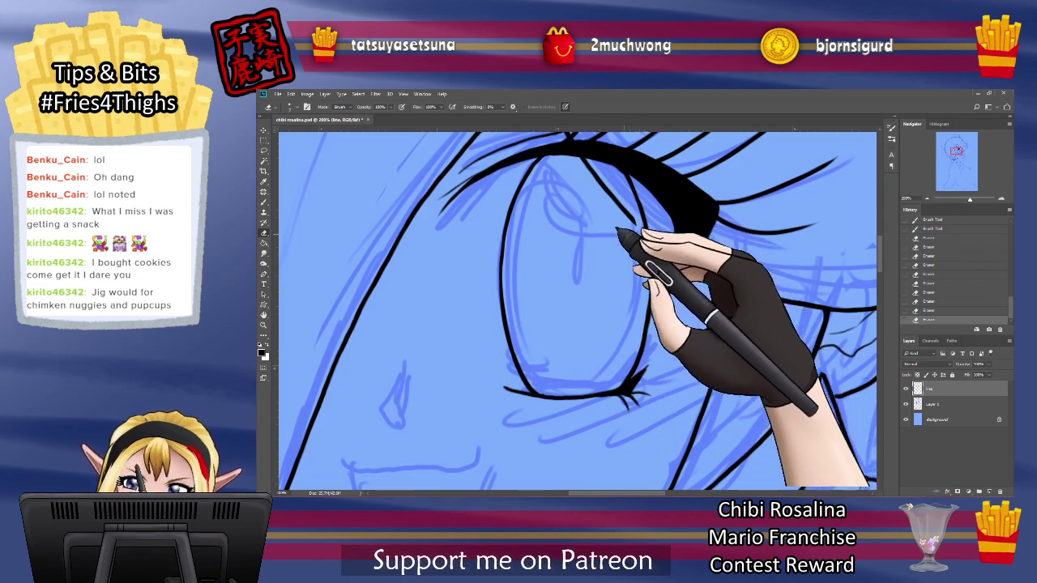
pyautogui.click(263, 200)
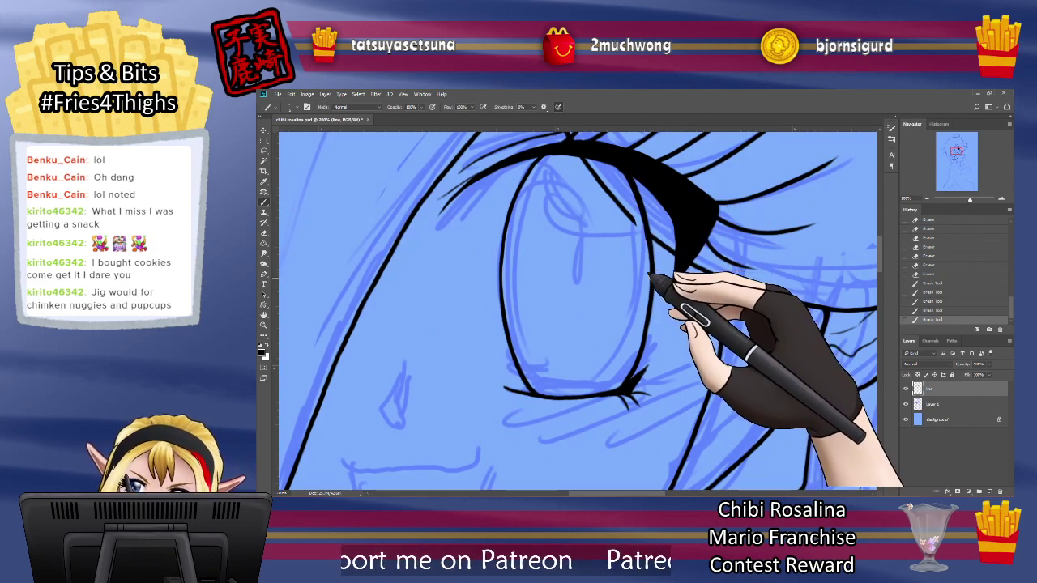
pyautogui.click(263, 233)
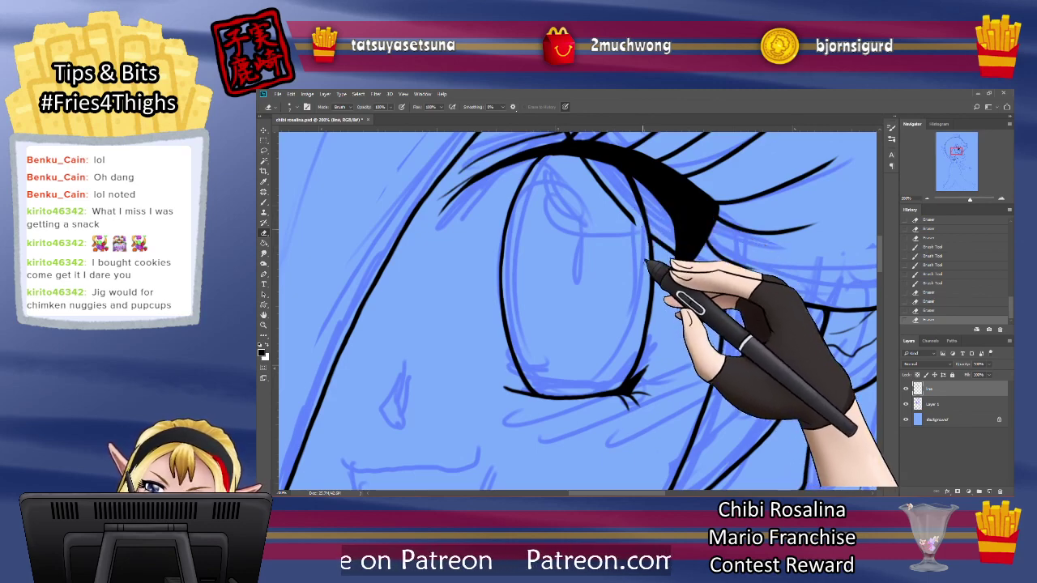
pyautogui.click(263, 201)
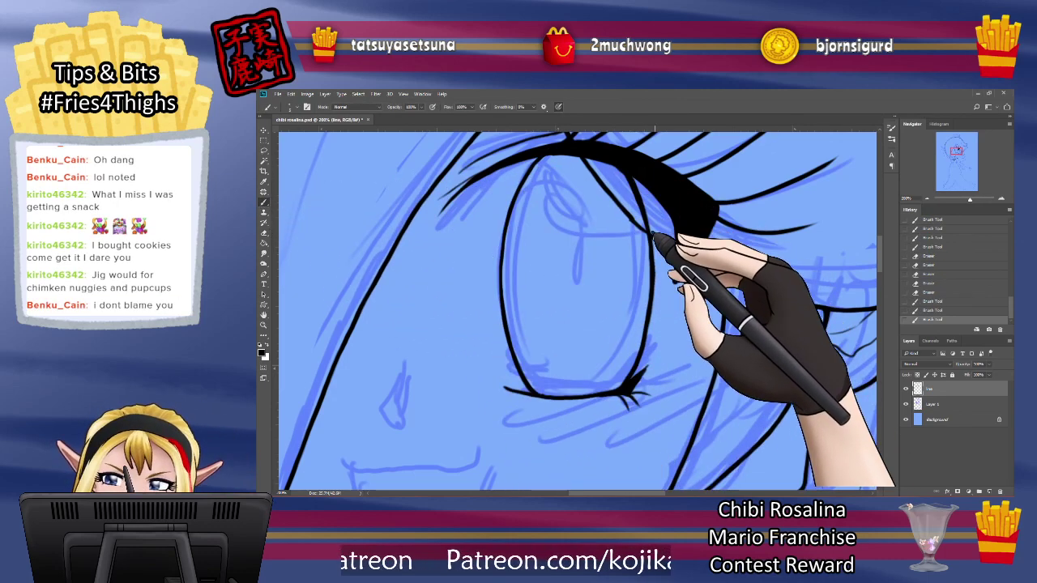
pyautogui.click(263, 233)
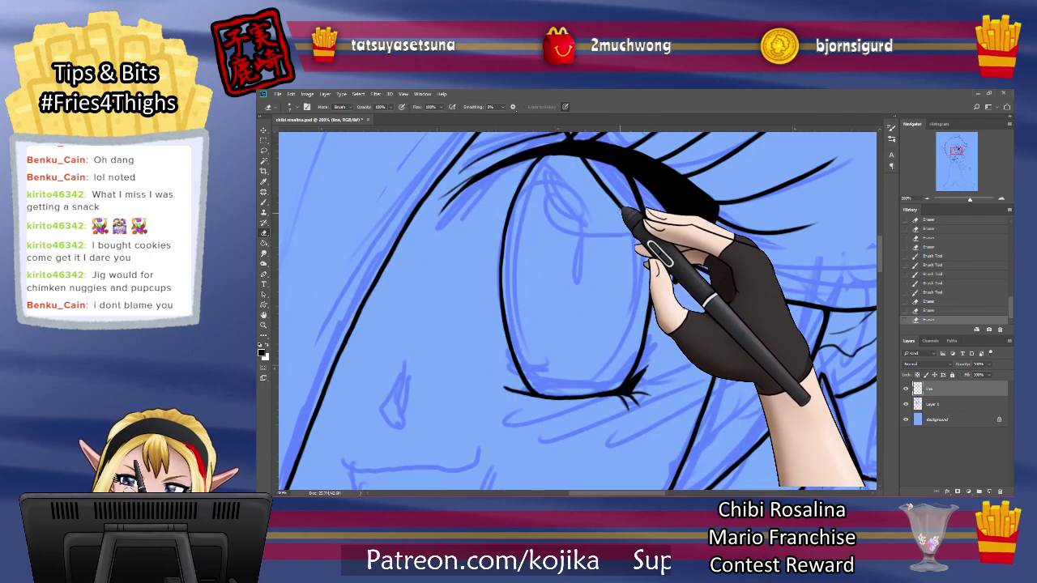
# Step: Draw an upright oval pupil inside the iris with the Brush and fill it black with the Paint Bucket
pyautogui.click(263, 201)
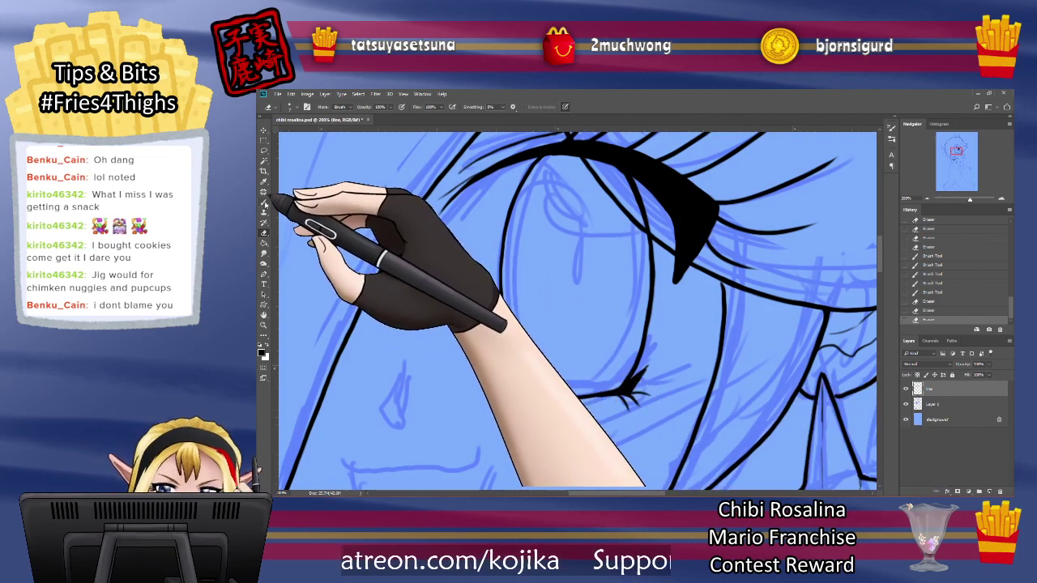
pyautogui.moveTo(570, 236)
pyautogui.mouseDown()
pyautogui.moveTo(552, 270)
pyautogui.moveTo(556, 306)
pyautogui.mouseUp()
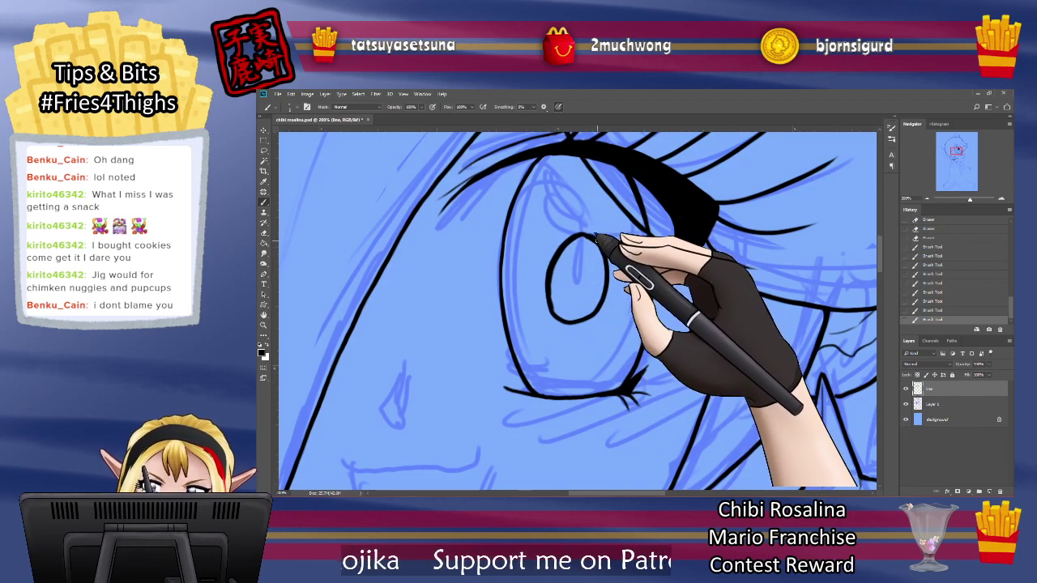
pyautogui.click(263, 242)
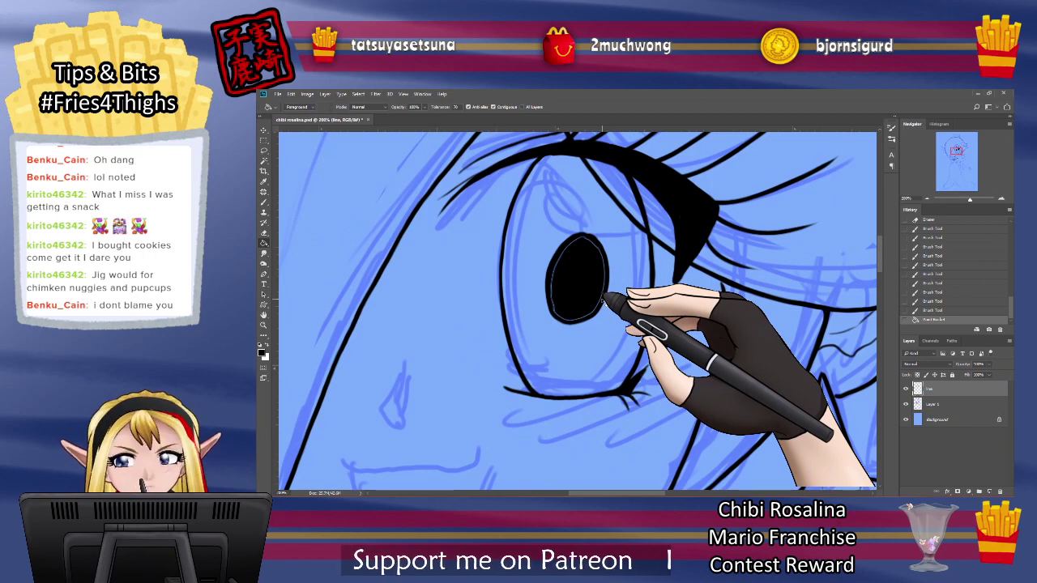
# Step: Smooth the black pupil's outline with Brush touch-ups and Eraser trims along its lower and upper edges
pyautogui.click(263, 202)
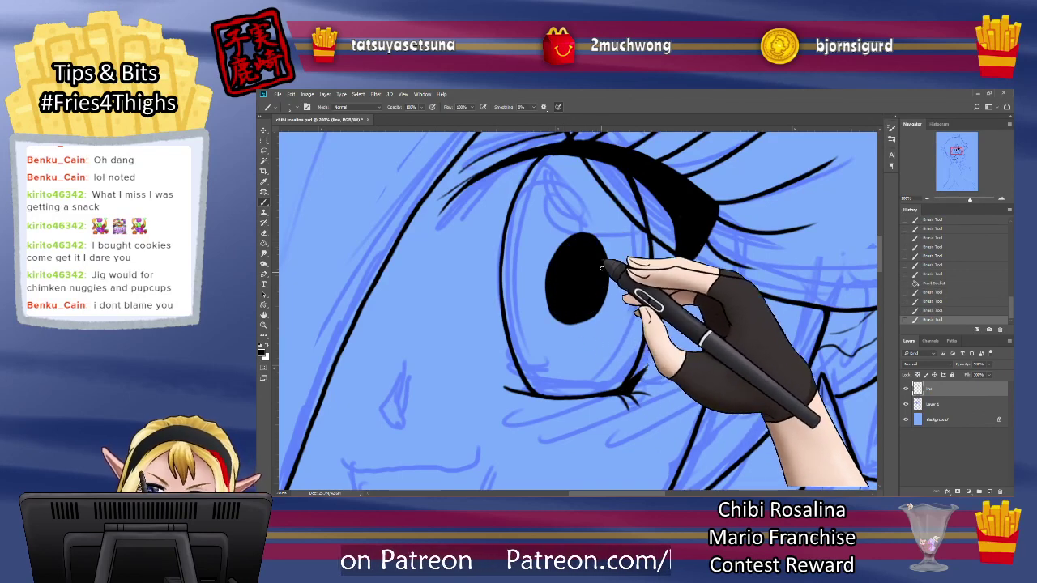
pyautogui.click(263, 232)
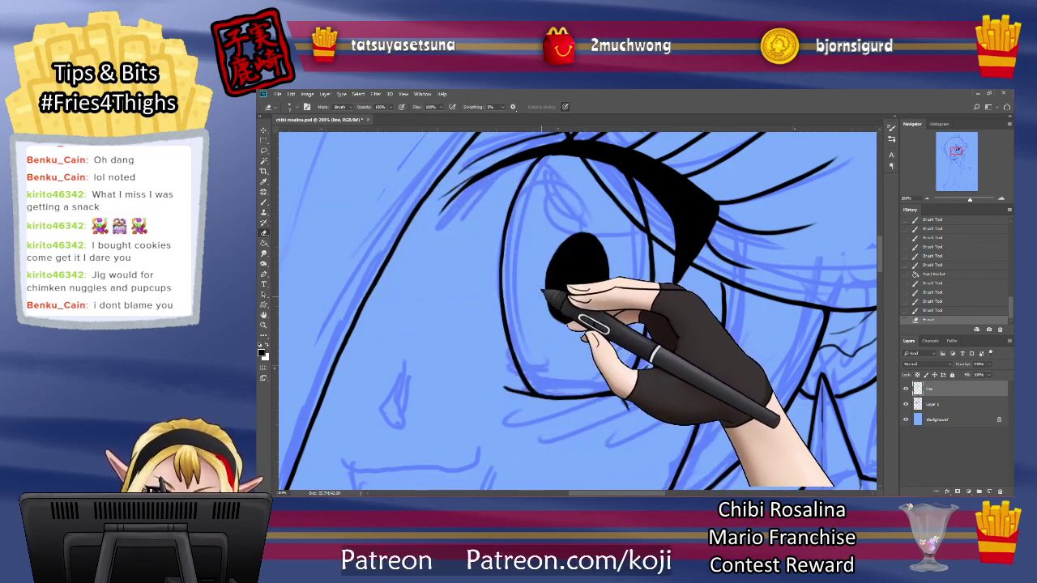
pyautogui.moveTo(543, 292)
pyautogui.mouseDown()
pyautogui.moveTo(554, 317)
pyautogui.moveTo(579, 325)
pyautogui.moveTo(597, 313)
pyautogui.mouseUp()
pyautogui.moveTo(576, 228); pyautogui.dragTo(609, 245)
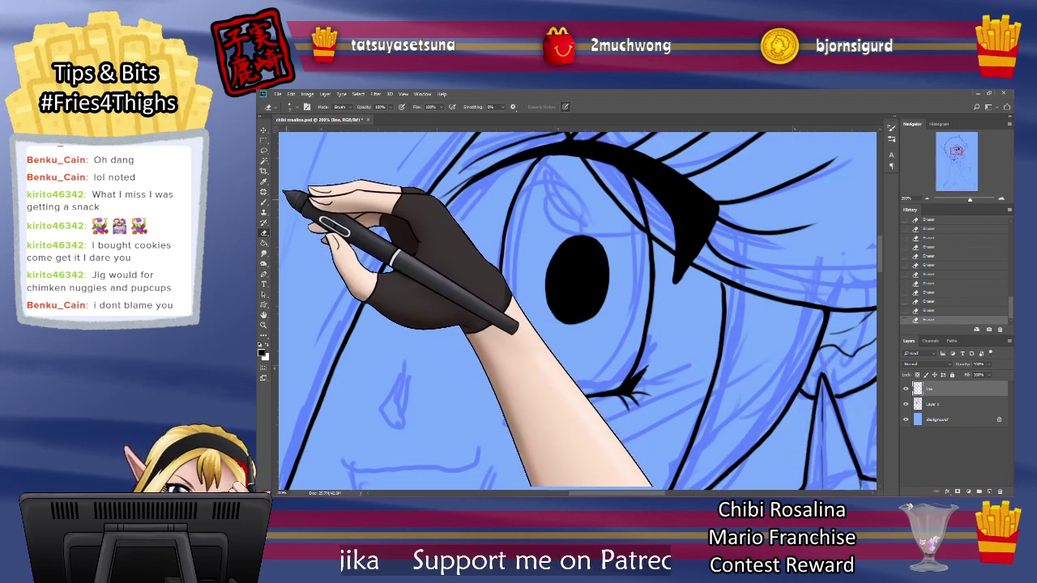
# Step: Extend the lower eyelid line as a tapered stroke past the iris's left side and trim the pupil's lower edge with the Eraser
pyautogui.press('b')
pyautogui.moveTo(494, 383); pyautogui.dragTo(522, 392)
pyautogui.moveTo(487, 381)
pyautogui.mouseDown()
pyautogui.moveTo(517, 391)
pyautogui.moveTo(487, 367)
pyautogui.moveTo(511, 379)
pyautogui.moveTo(495, 374)
pyautogui.moveTo(538, 368)
pyautogui.mouseUp()
pyautogui.click(264, 232)
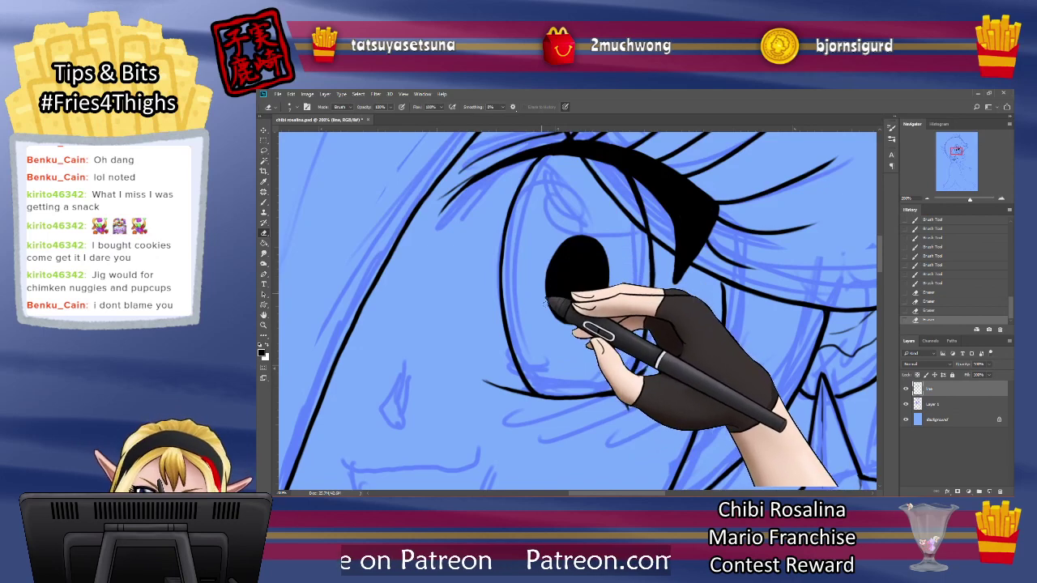
pyautogui.moveTo(561, 318); pyautogui.dragTo(602, 294)
# Step: Ink the nose as a narrow pointed outline over the sketch, with a small dash beside its base
pyautogui.click(264, 202)
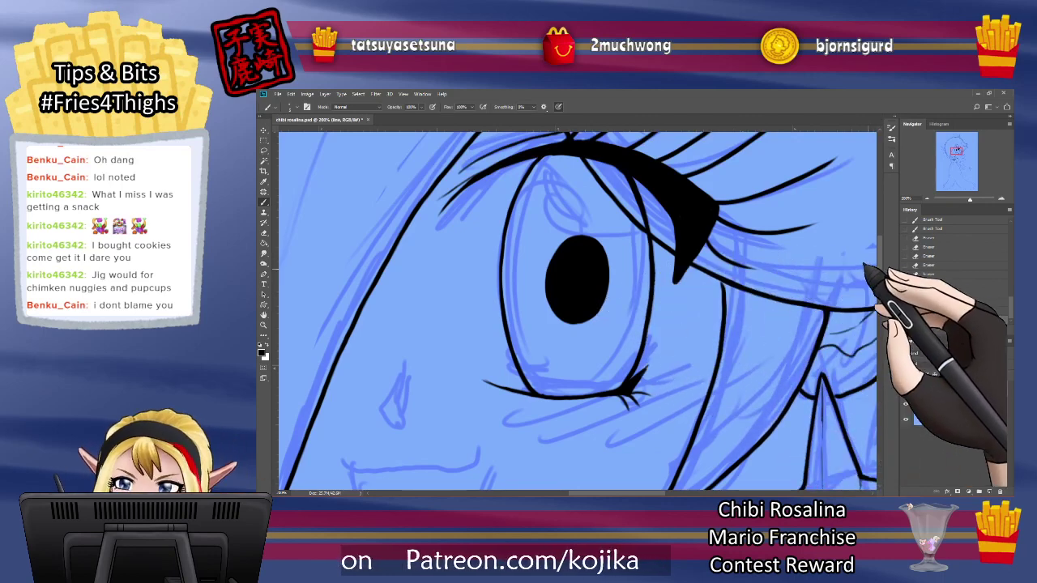
pyautogui.moveTo(878, 253); pyautogui.dragTo(879, 269)
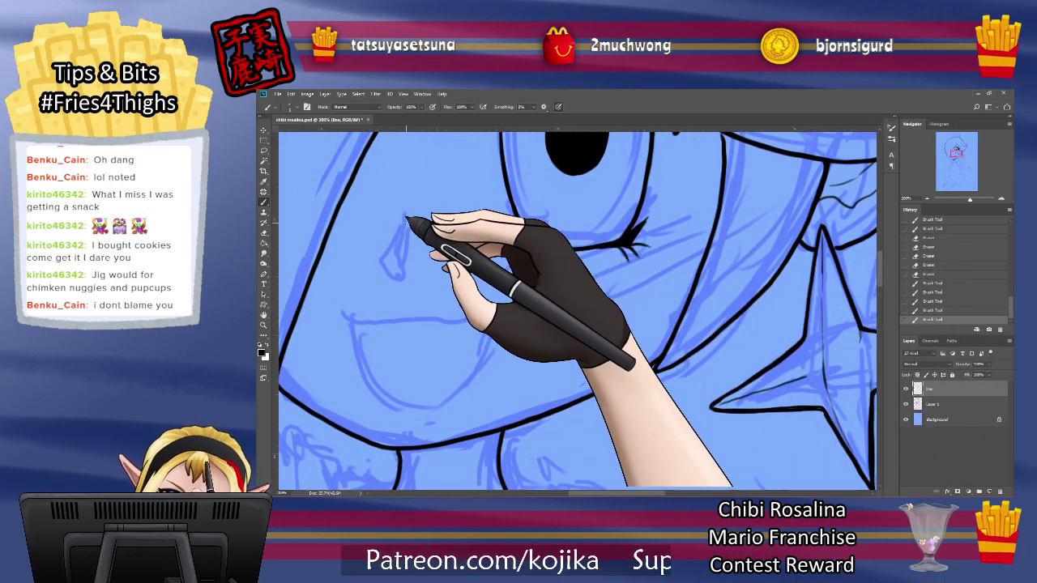
pyautogui.moveTo(402, 227); pyautogui.dragTo(406, 278)
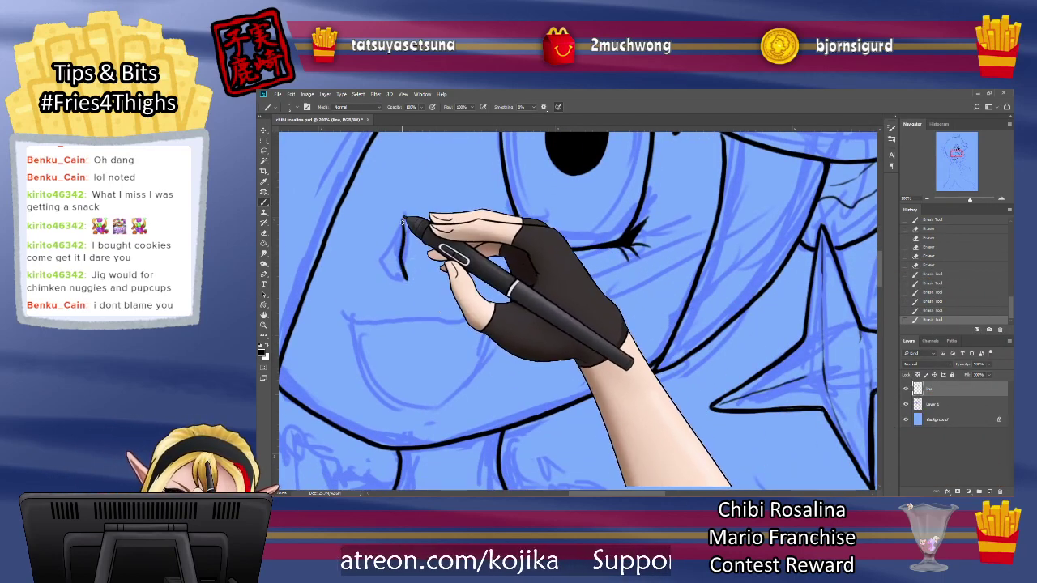
pyautogui.moveTo(402, 223)
pyautogui.mouseDown()
pyautogui.moveTo(381, 265)
pyautogui.moveTo(407, 280)
pyautogui.moveTo(425, 276)
pyautogui.mouseUp()
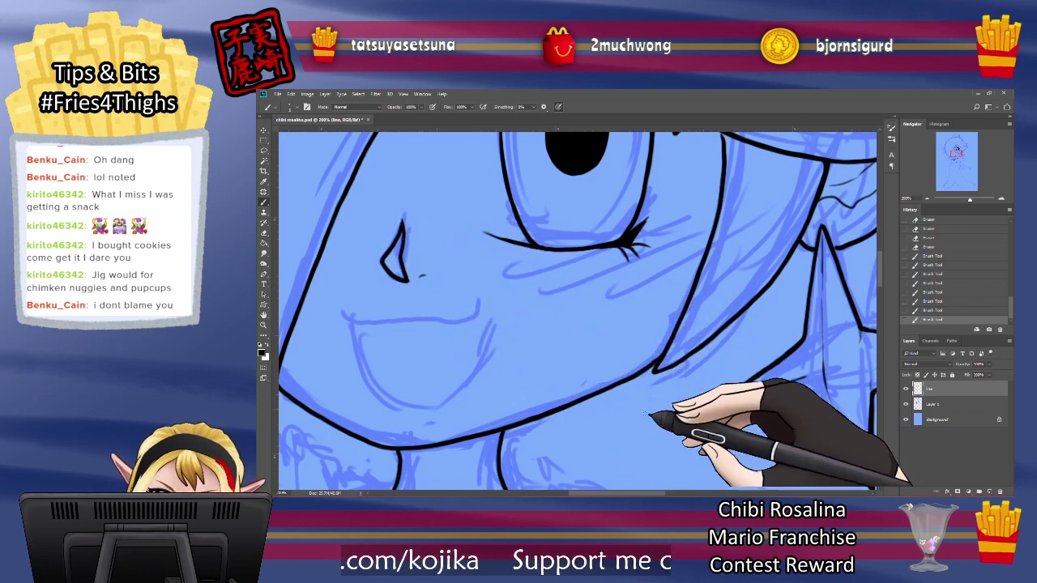
pyautogui.moveTo(652, 494); pyautogui.dragTo(633, 493)
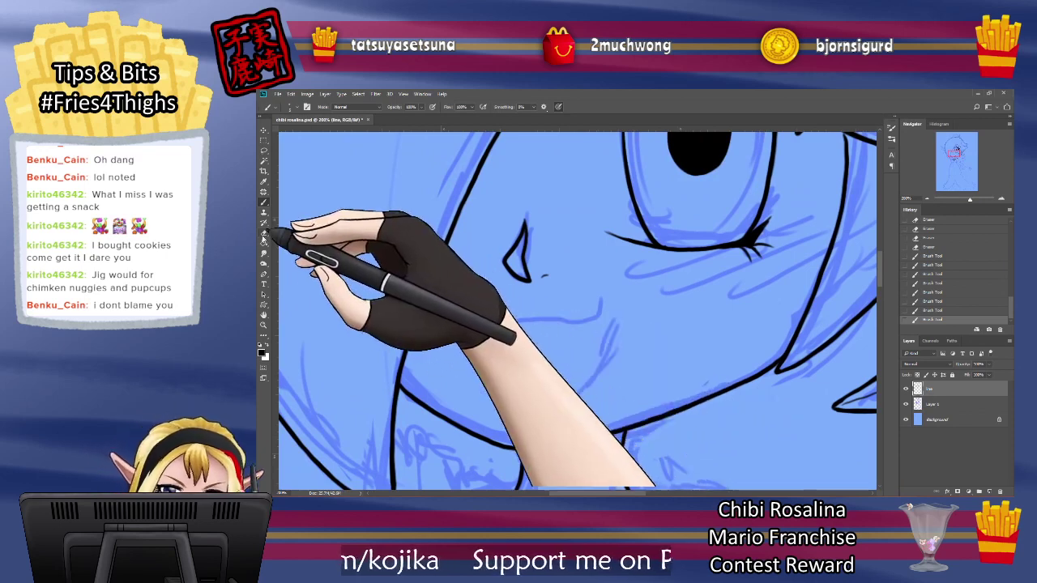
# Step: Fill the nose outline solid black with the Paint Bucket and cover the leftover gaps with the Brush
pyautogui.click(264, 232)
pyautogui.press('g')
pyautogui.click(519, 257)
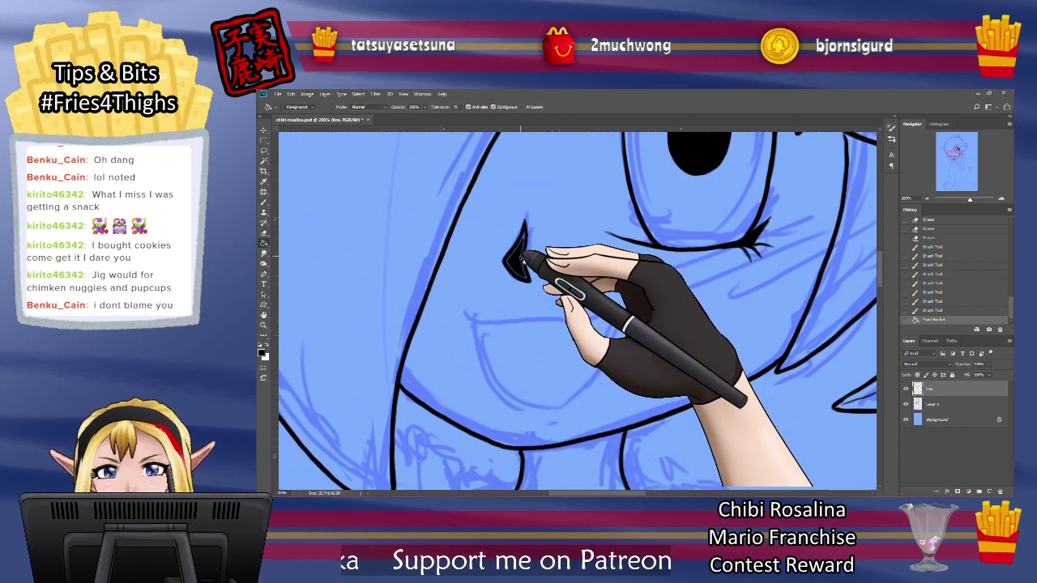
pyautogui.press('b')
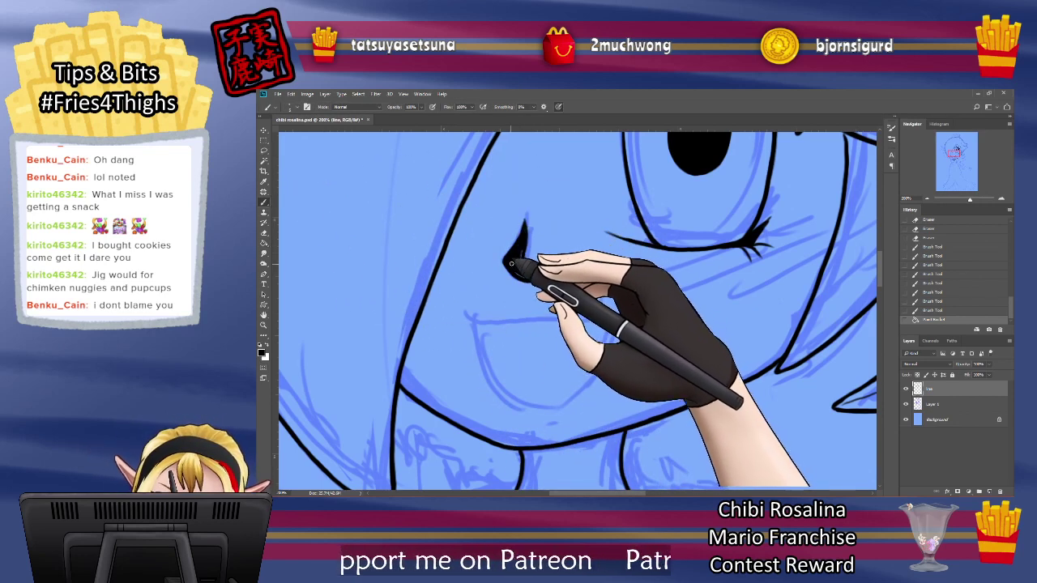
pyautogui.click(543, 276)
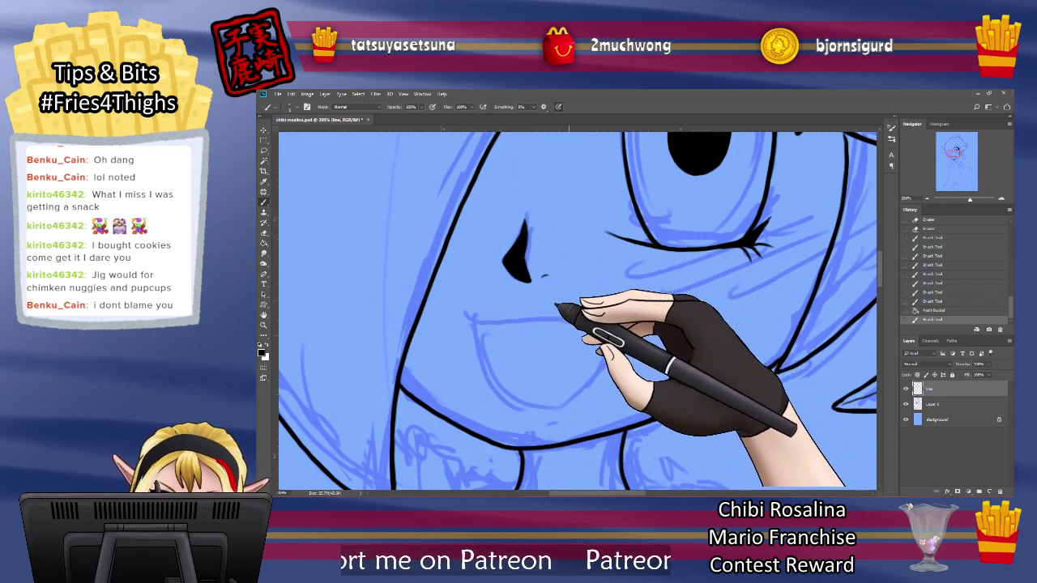
# Step: Ink a closed outline of the open smiling mouth and a short dash just beneath the lower lip
pyautogui.moveTo(484, 328); pyautogui.dragTo(597, 324)
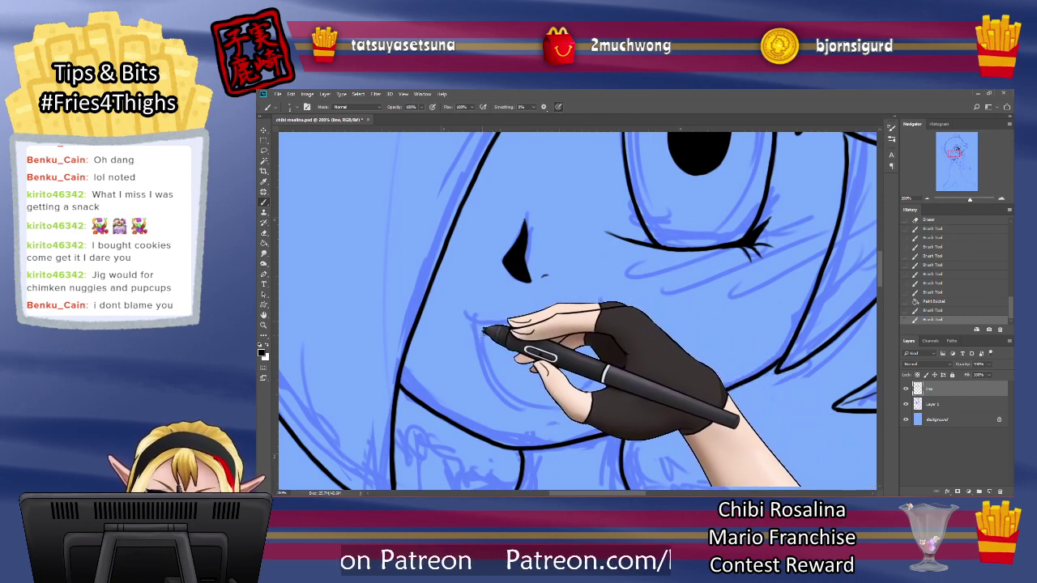
pyautogui.moveTo(483, 332)
pyautogui.mouseDown()
pyautogui.moveTo(491, 354)
pyautogui.moveTo(515, 368)
pyautogui.mouseUp()
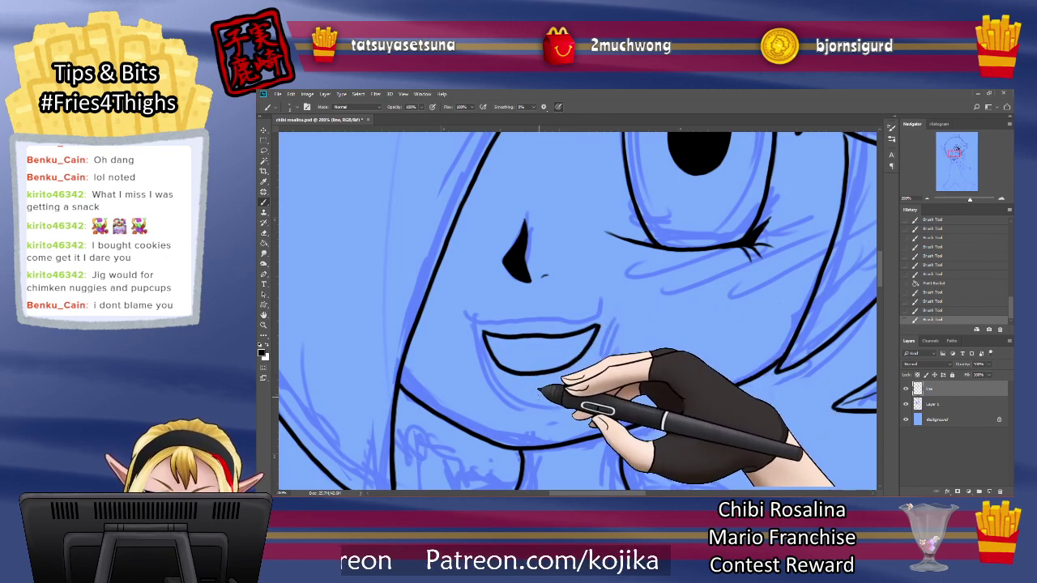
pyautogui.hotkey('ctrl', 'z')
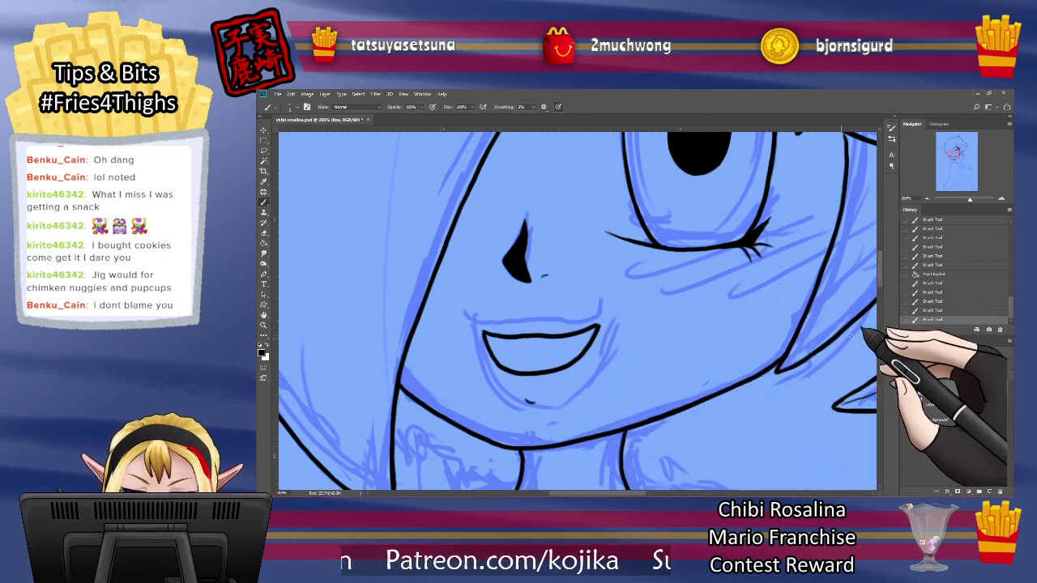
pyautogui.moveTo(521, 403); pyautogui.dragTo(537, 402)
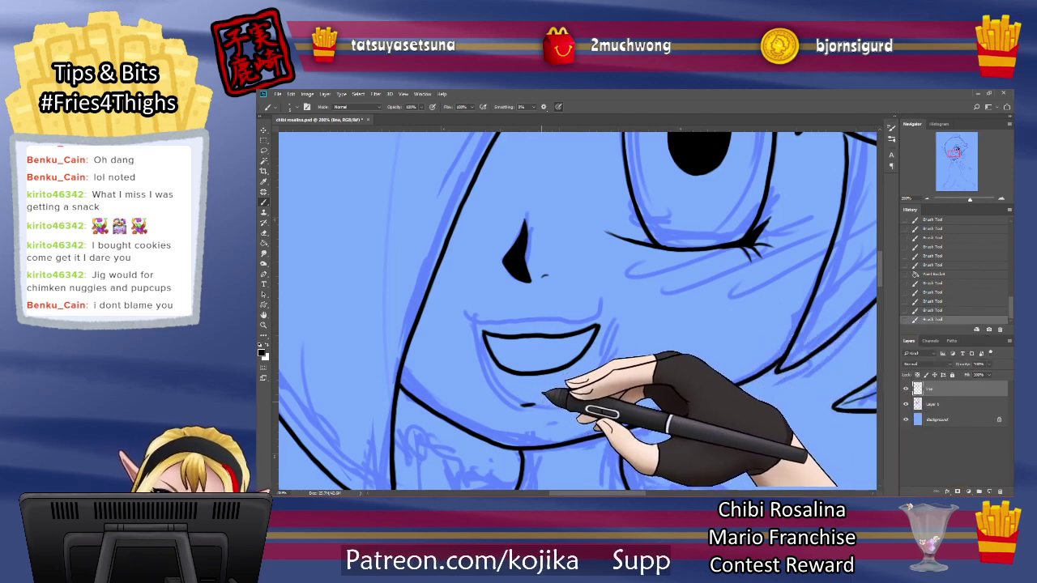
pyautogui.click(931, 311)
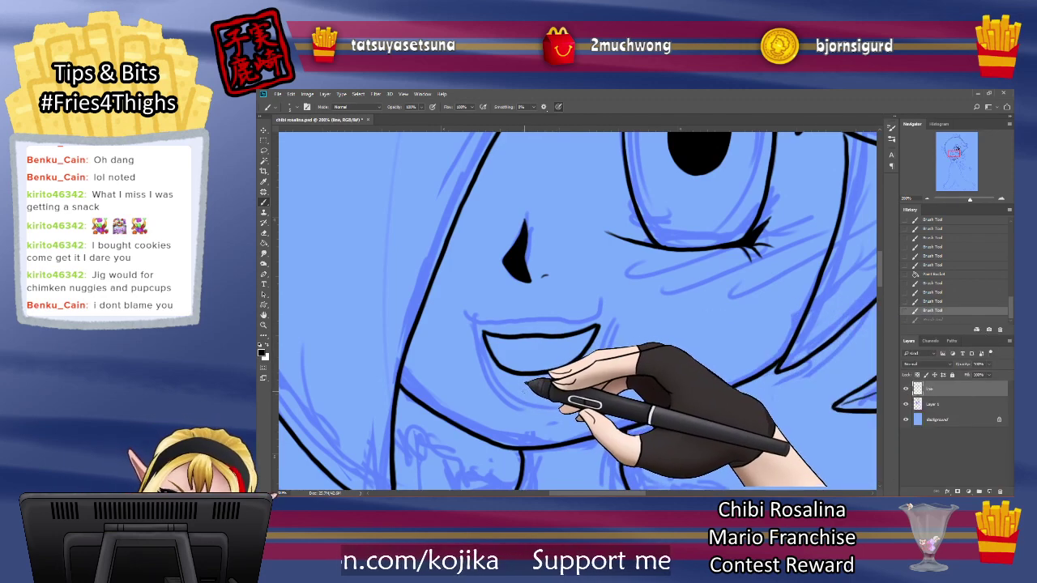
pyautogui.moveTo(536, 389); pyautogui.dragTo(551, 389)
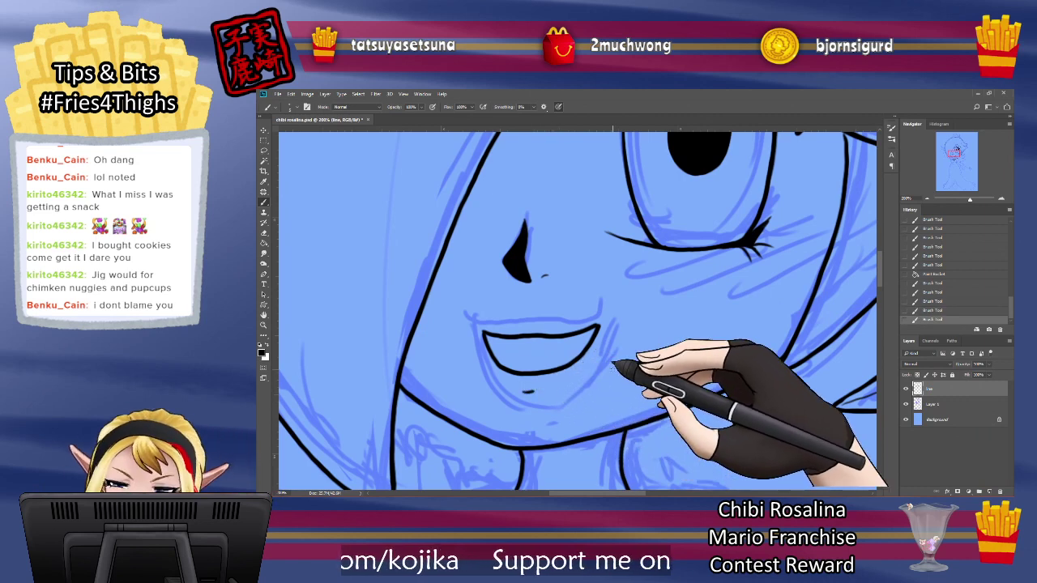
# Step: Clean up the mouth outline and its corners with Eraser and Brush while the sketch layer is hidden, and show the sketch again
pyautogui.click(906, 404)
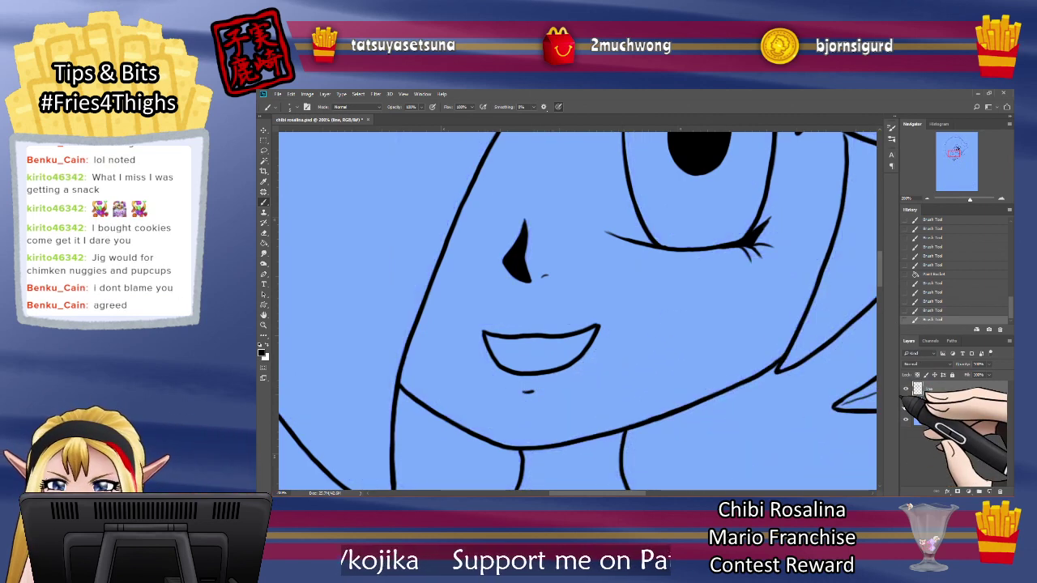
pyautogui.click(907, 414)
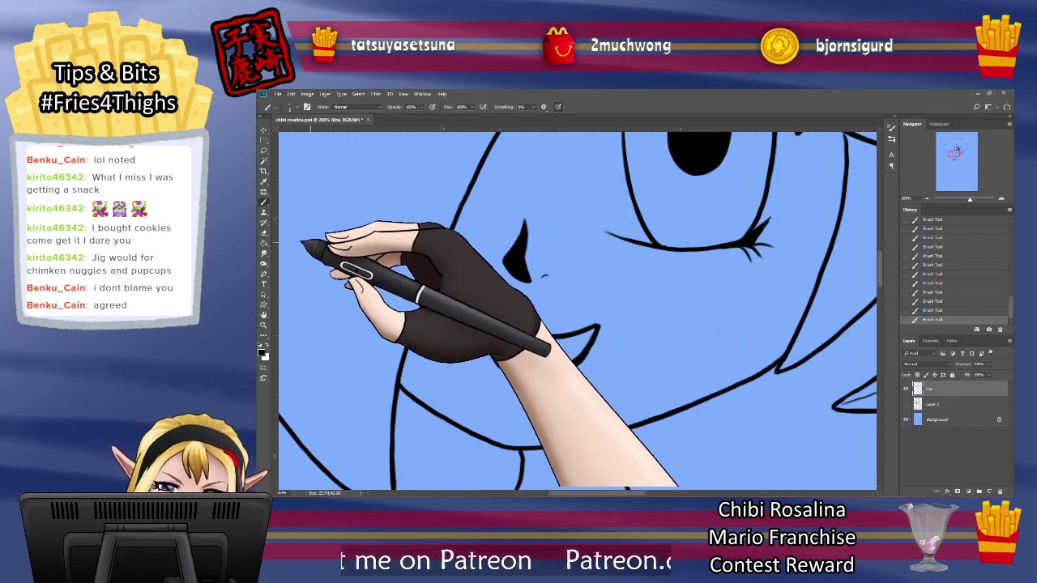
pyautogui.click(264, 232)
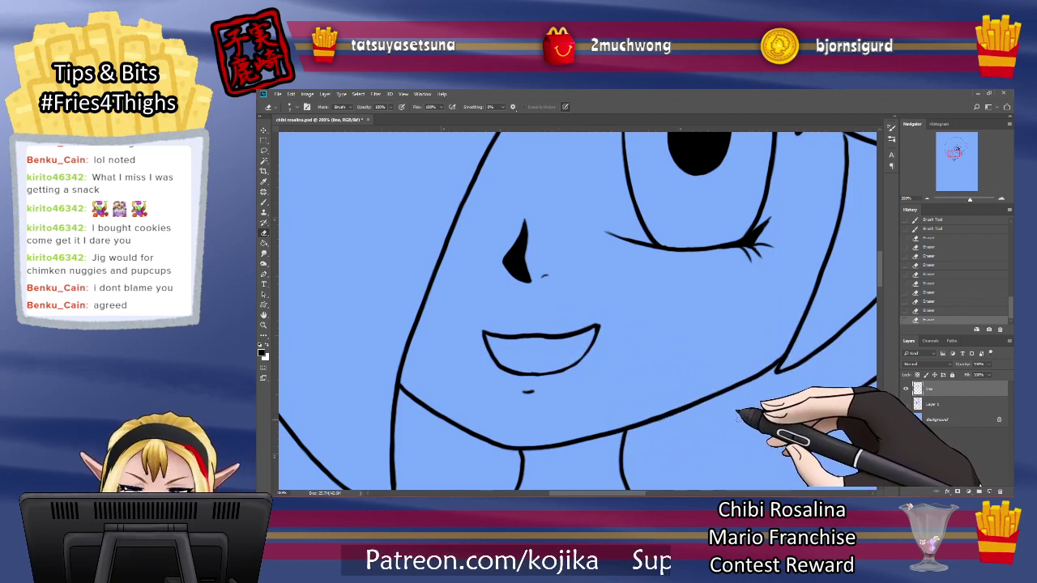
pyautogui.press('b')
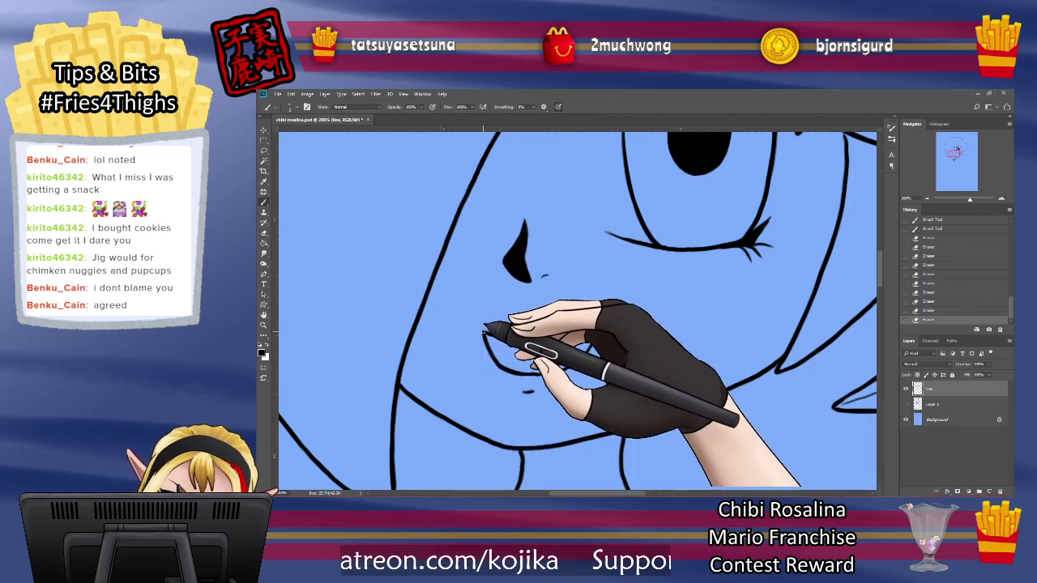
pyautogui.moveTo(483, 332); pyautogui.dragTo(486, 344)
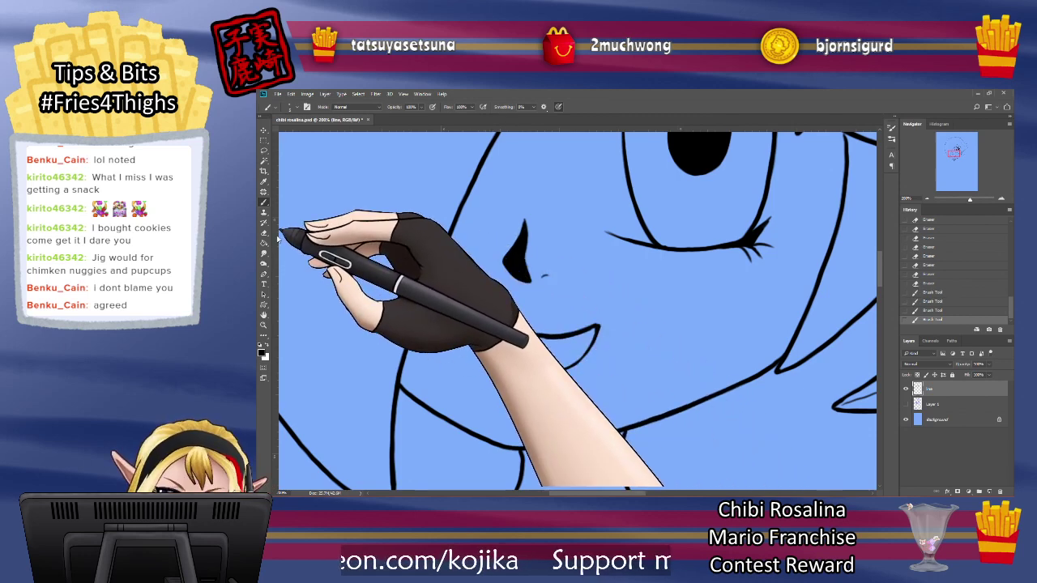
pyautogui.press('e')
pyautogui.moveTo(481, 325); pyautogui.dragTo(489, 330)
pyautogui.moveTo(487, 333)
pyautogui.mouseDown()
pyautogui.moveTo(493, 350)
pyautogui.moveTo(525, 367)
pyautogui.mouseUp()
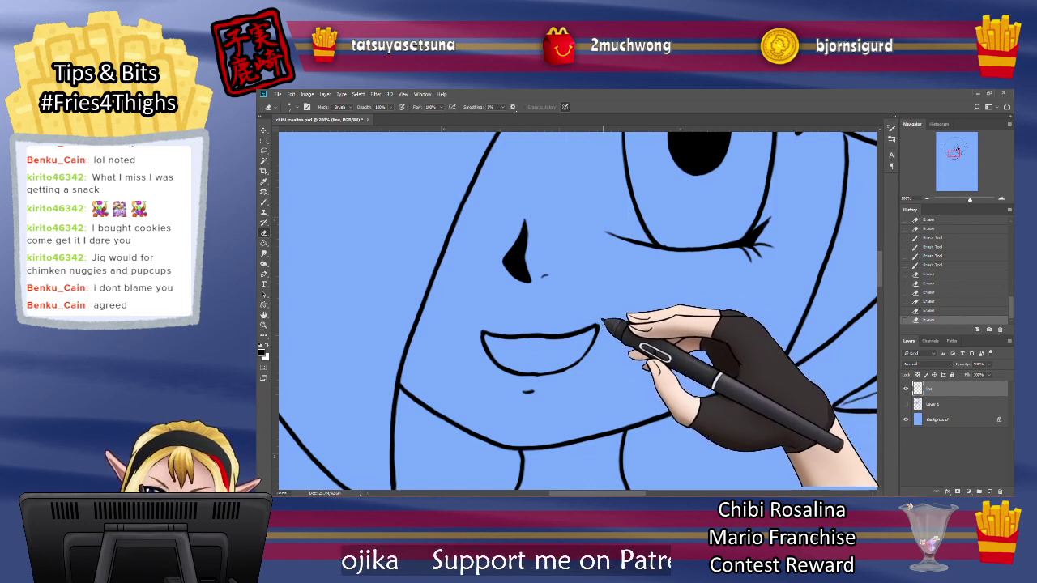
pyautogui.moveTo(602, 322); pyautogui.dragTo(600, 334)
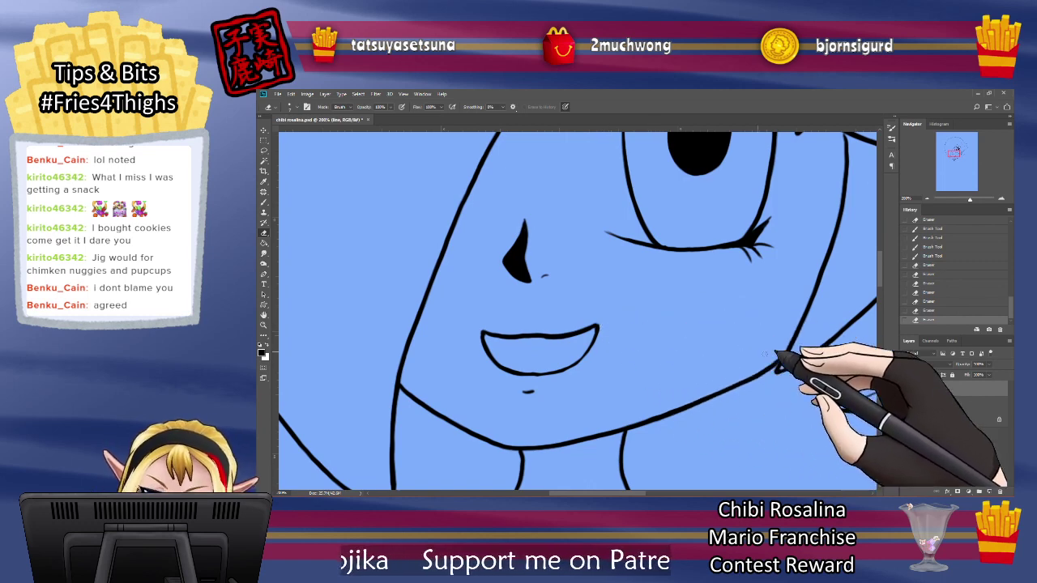
pyautogui.click(905, 389)
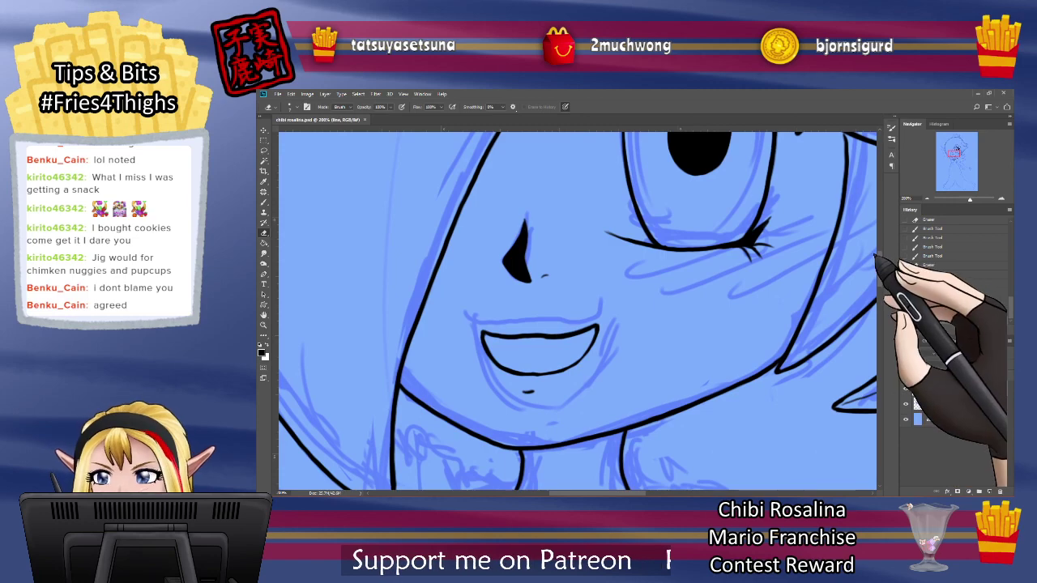
# Step: Ink the eyebrow's lower edge as one long arched stroke above the upper lashes with the Brush
pyautogui.moveTo(879, 258)
pyautogui.mouseDown()
pyautogui.moveTo(880, 190)
pyautogui.moveTo(877, 243)
pyautogui.mouseUp()
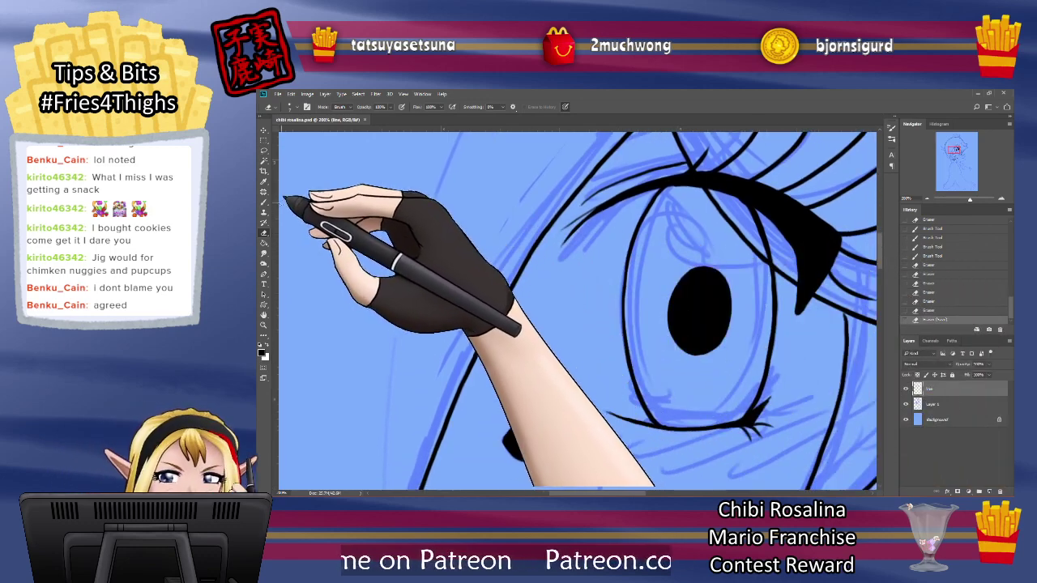
pyautogui.click(264, 203)
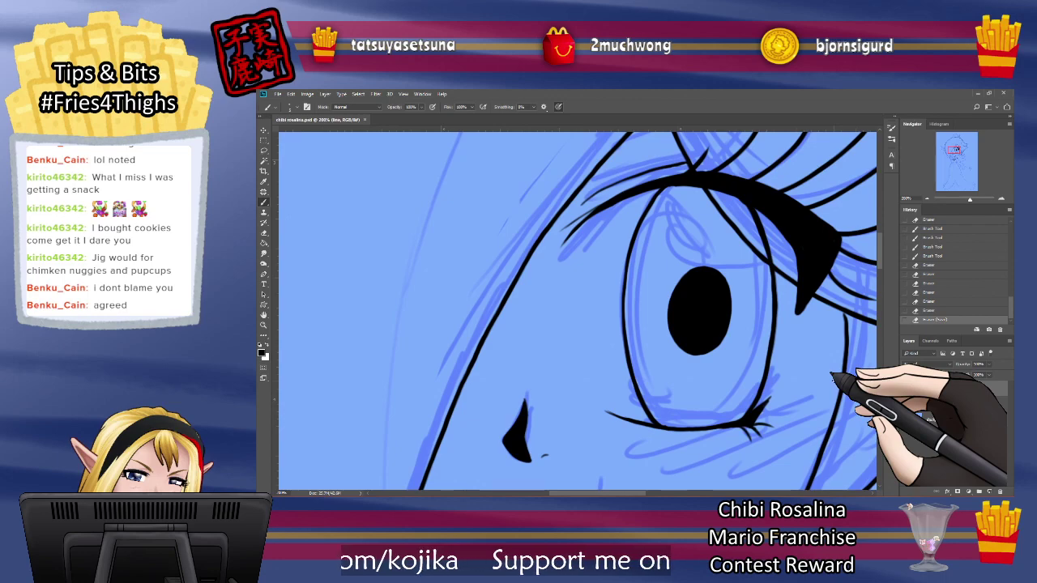
pyautogui.moveTo(879, 246); pyautogui.dragTo(879, 236)
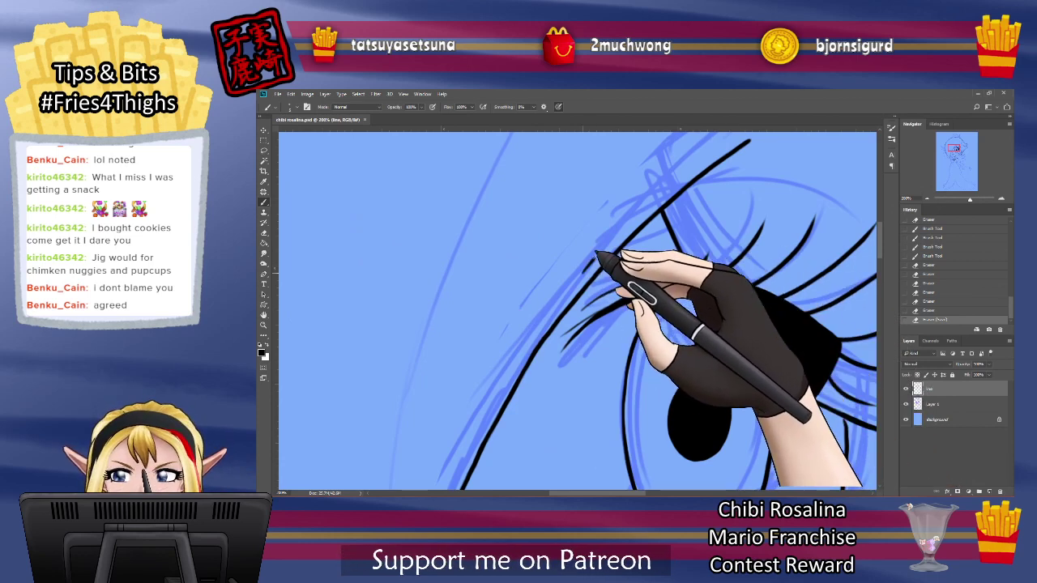
pyautogui.moveTo(775, 210); pyautogui.dragTo(797, 217)
pyautogui.click(925, 311)
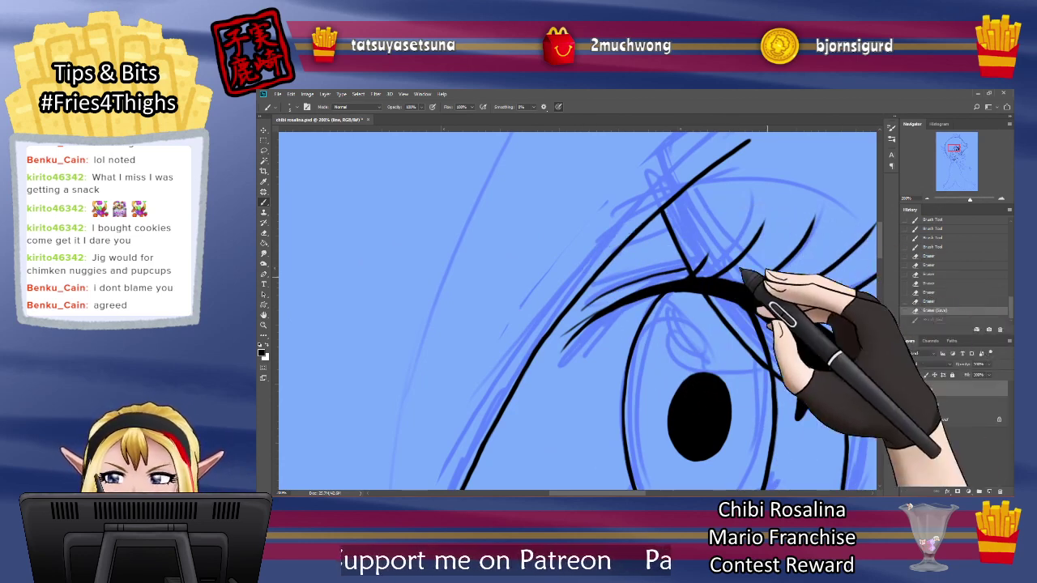
pyautogui.moveTo(574, 273)
pyautogui.mouseDown()
pyautogui.moveTo(674, 206)
pyautogui.moveTo(747, 197)
pyautogui.moveTo(854, 236)
pyautogui.mouseUp()
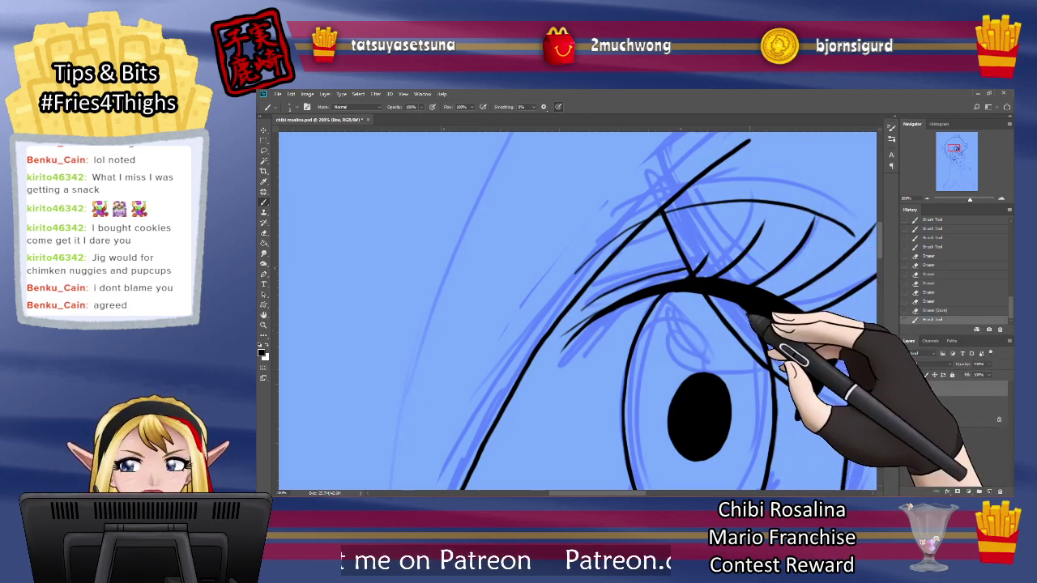
# Step: Ink the eyebrow's blunt left end and its upper arc, meeting the lower edge in a point on the right
pyautogui.moveTo(576, 492); pyautogui.dragTo(595, 492)
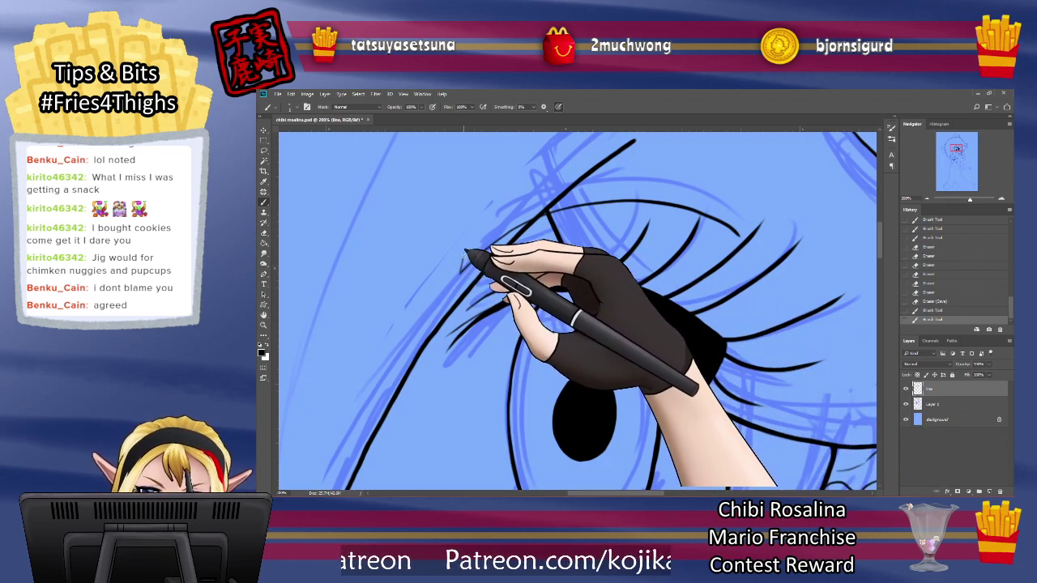
pyautogui.moveTo(589, 188); pyautogui.dragTo(688, 208)
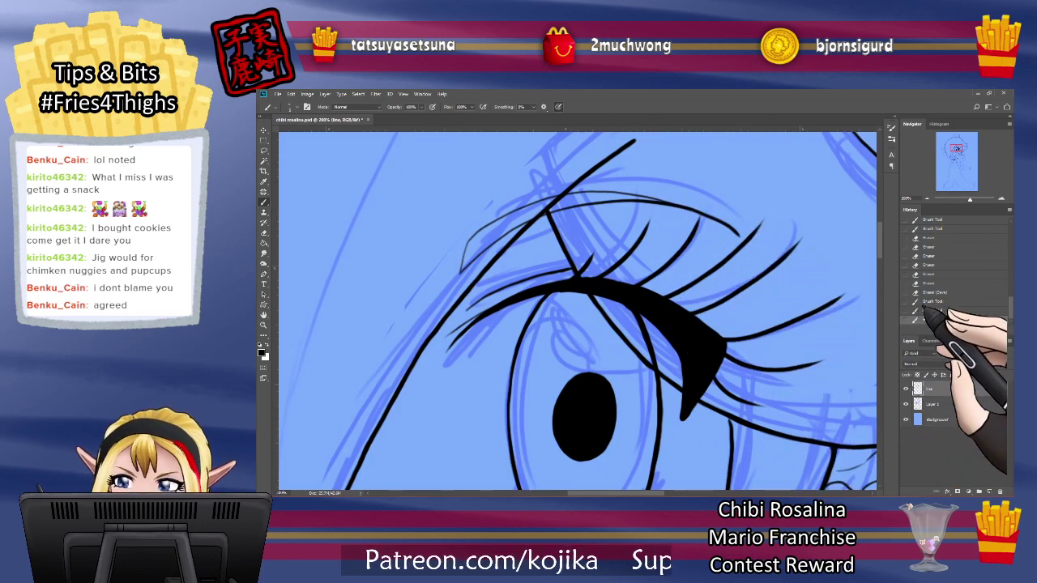
pyautogui.moveTo(468, 238)
pyautogui.mouseDown()
pyautogui.moveTo(528, 195)
pyautogui.moveTo(577, 184)
pyautogui.mouseUp()
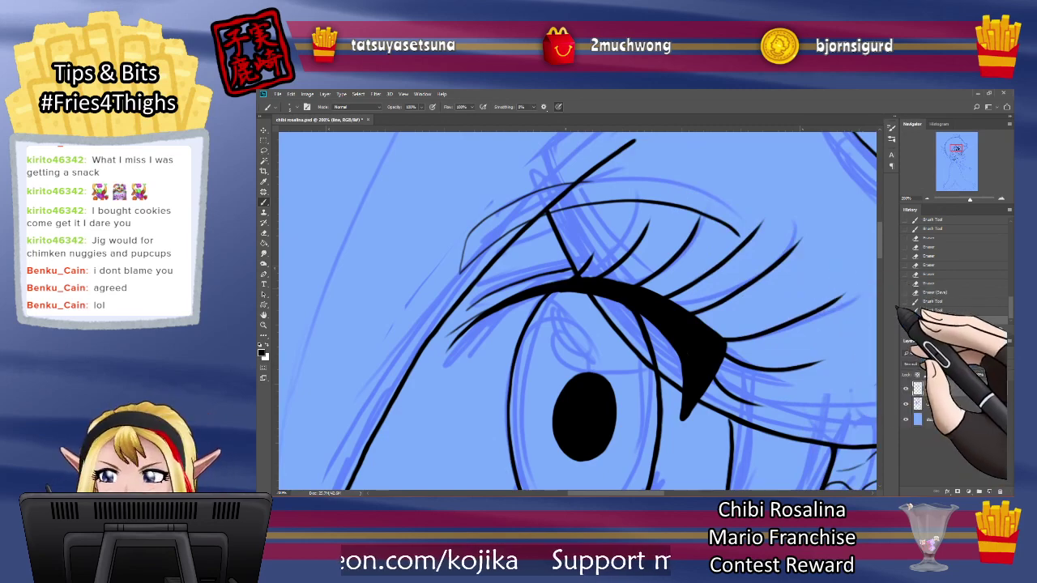
pyautogui.click(910, 310)
pyautogui.moveTo(461, 270)
pyautogui.mouseDown()
pyautogui.moveTo(478, 219)
pyautogui.moveTo(549, 183)
pyautogui.moveTo(619, 180)
pyautogui.moveTo(717, 213)
pyautogui.mouseUp()
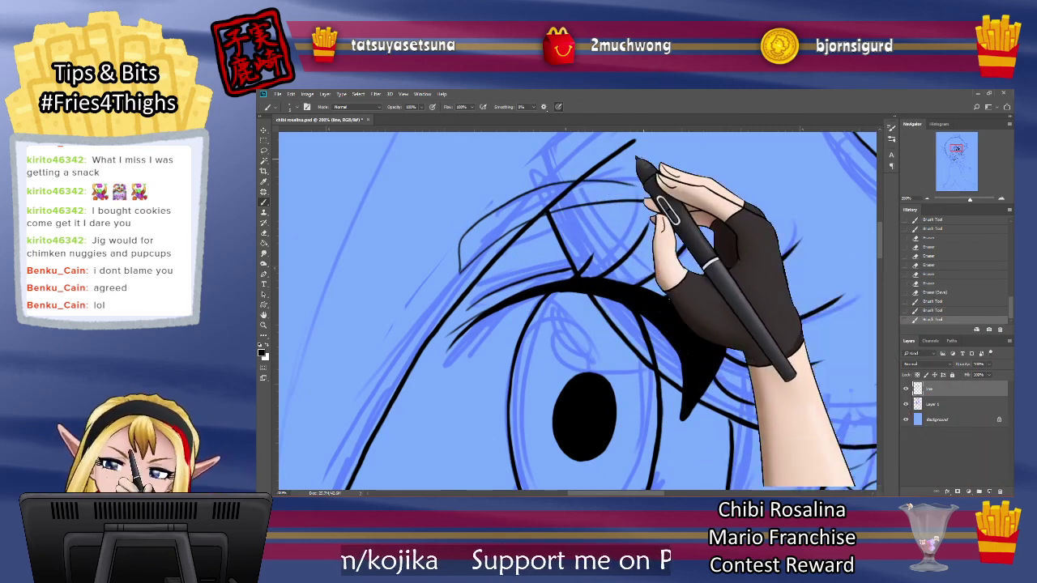
pyautogui.moveTo(602, 181); pyautogui.dragTo(653, 186)
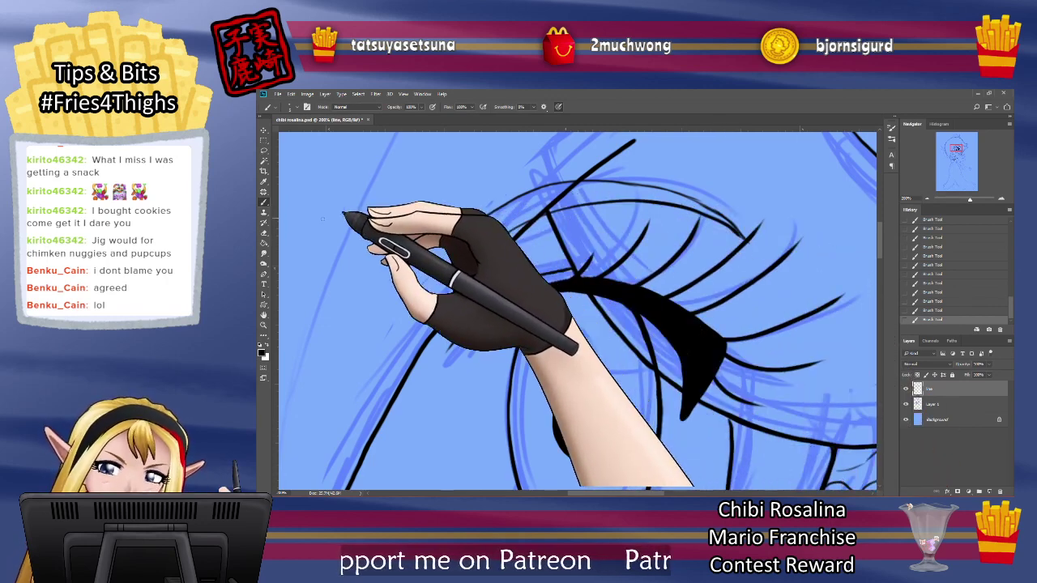
# Step: Refine the eyebrow's upper line and sharpen its pointed right tip with alternating Eraser trims and Brush touch-ups
pyautogui.press('e')
pyautogui.moveTo(628, 184); pyautogui.dragTo(694, 200)
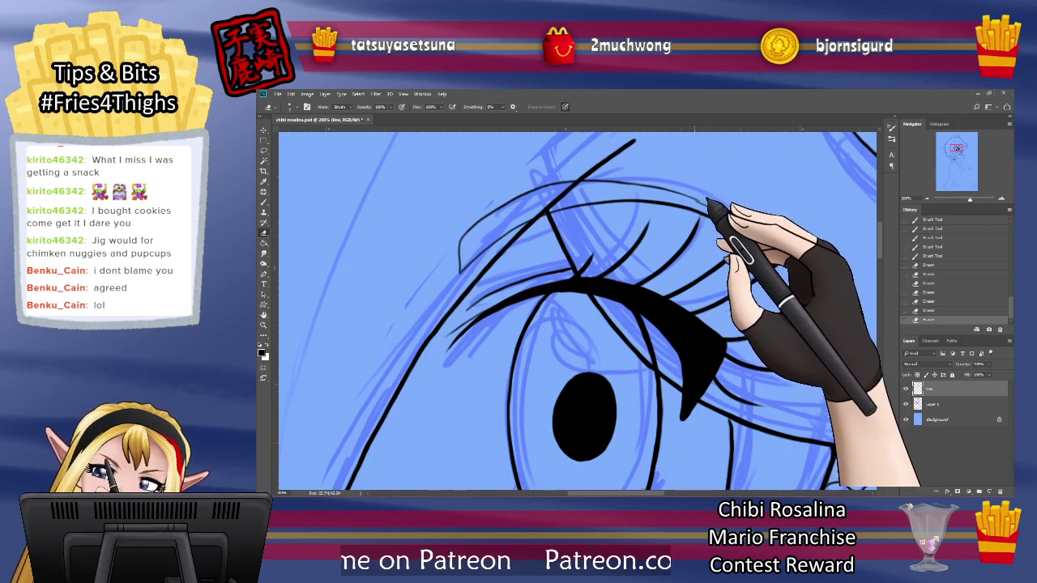
pyautogui.moveTo(706, 201); pyautogui.dragTo(701, 202)
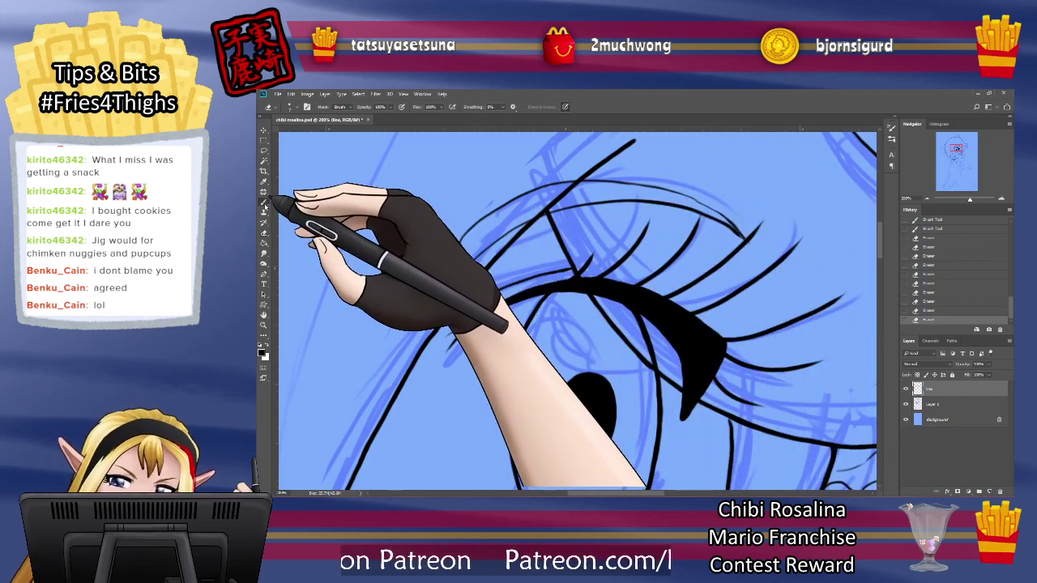
pyautogui.press('b')
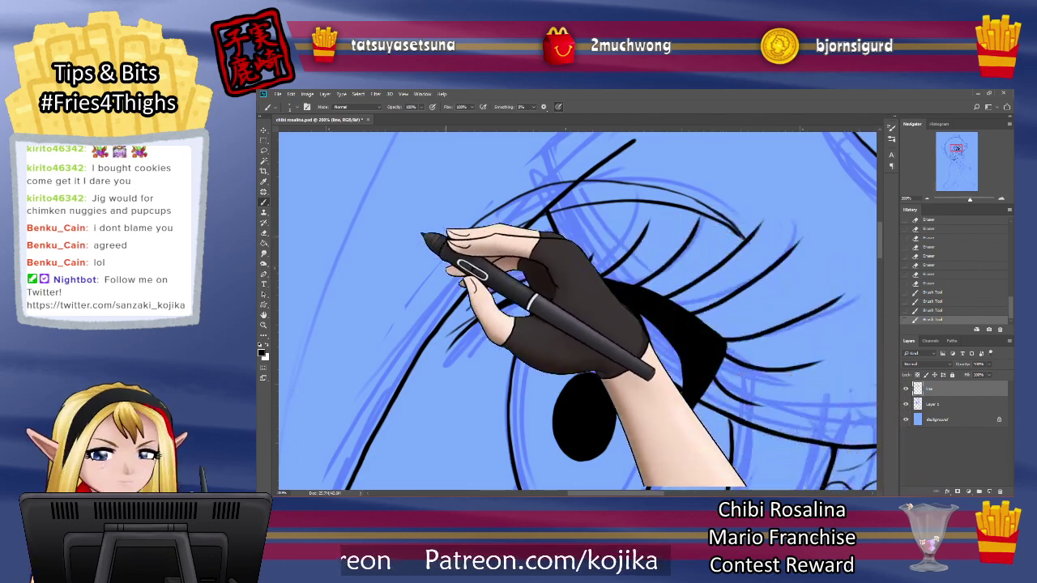
pyautogui.press('e')
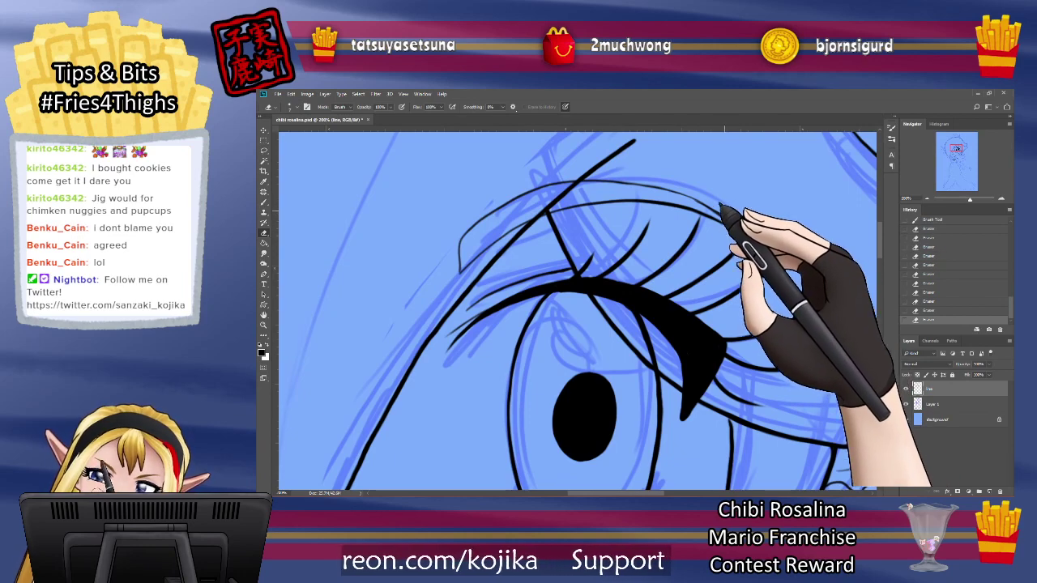
pyautogui.press('b')
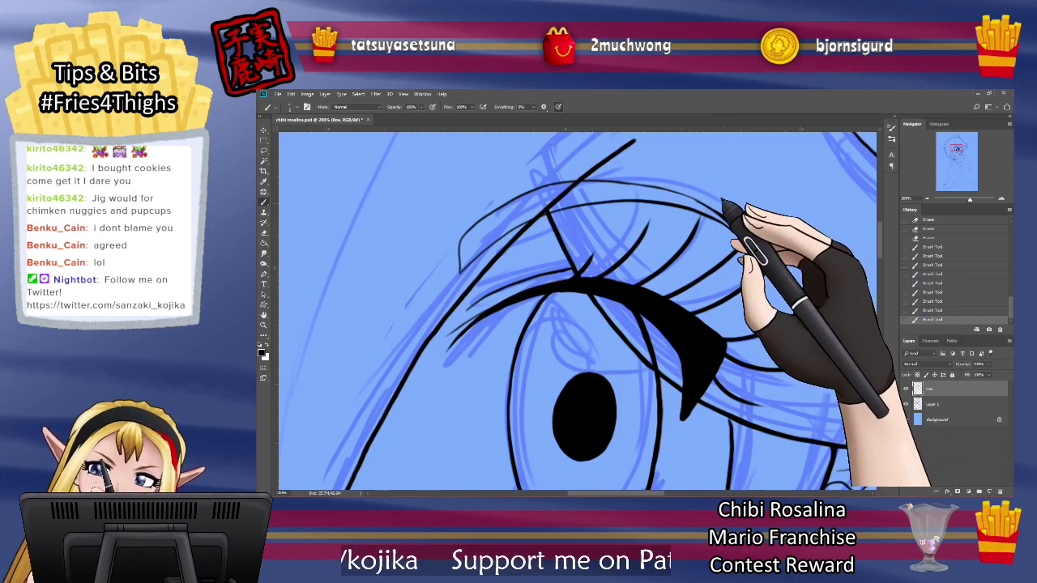
pyautogui.press('e')
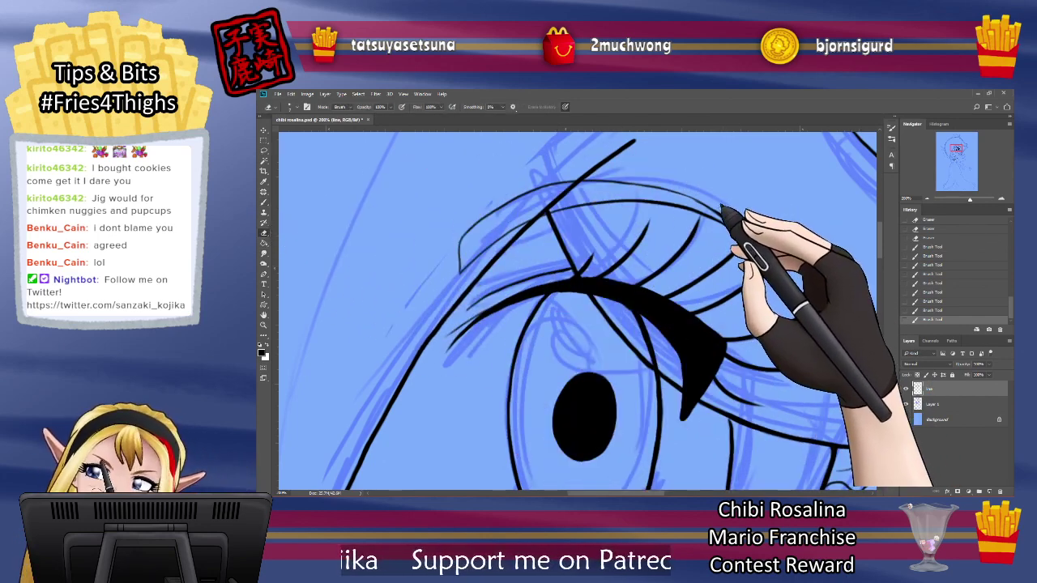
pyautogui.moveTo(711, 202); pyautogui.dragTo(738, 224)
pyautogui.moveTo(724, 214); pyautogui.dragTo(740, 229)
pyautogui.moveTo(704, 195); pyautogui.dragTo(718, 204)
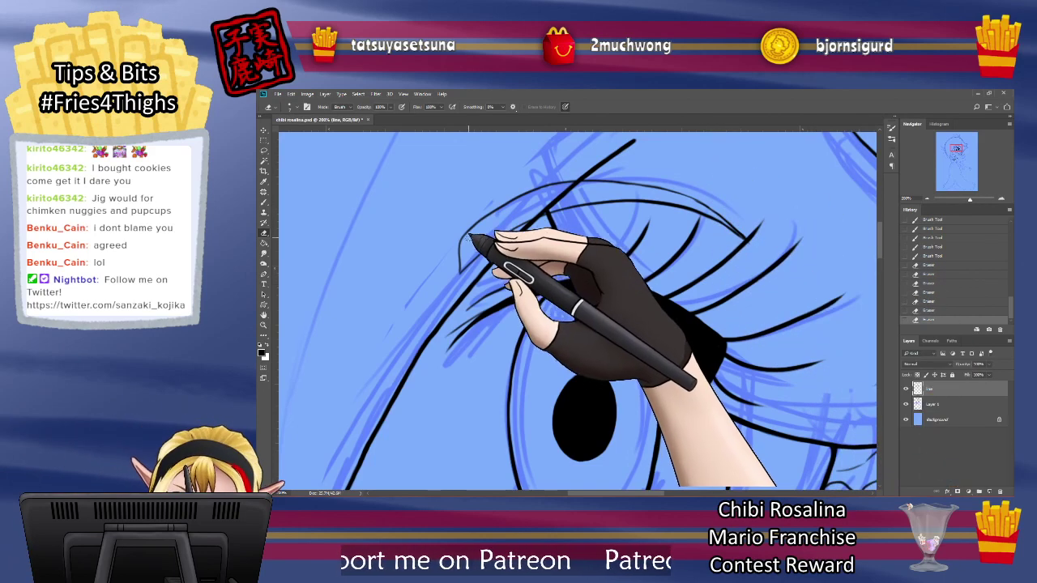
# Step: Refine the eyebrow's blunt left end and thicken its corner with alternating Eraser trims and Brush strokes
pyautogui.moveTo(461, 251); pyautogui.dragTo(458, 272)
pyautogui.click(263, 202)
pyautogui.press('b')
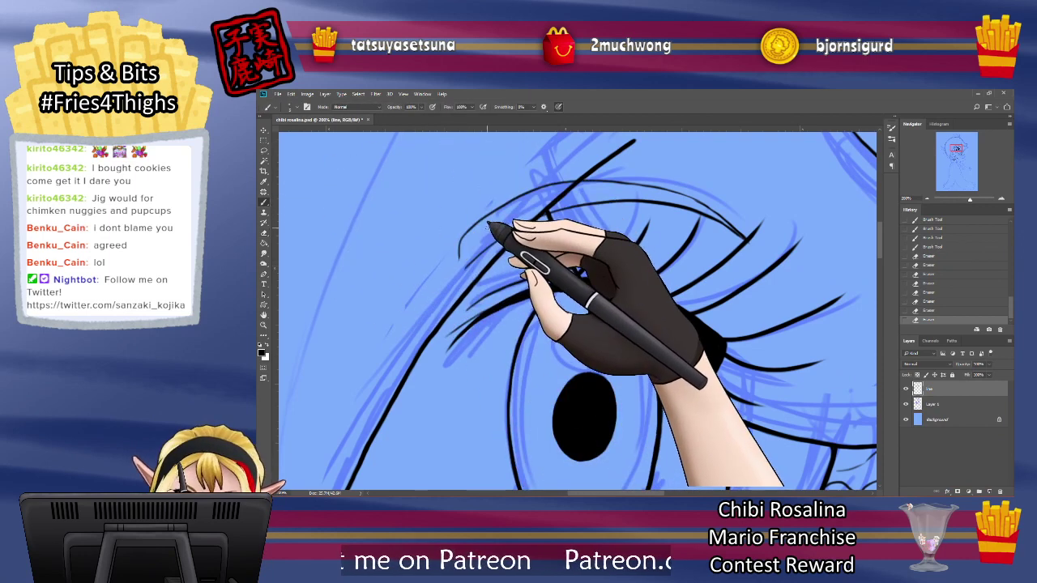
pyautogui.moveTo(489, 227)
pyautogui.mouseDown()
pyautogui.moveTo(458, 257)
pyautogui.moveTo(462, 268)
pyautogui.mouseUp()
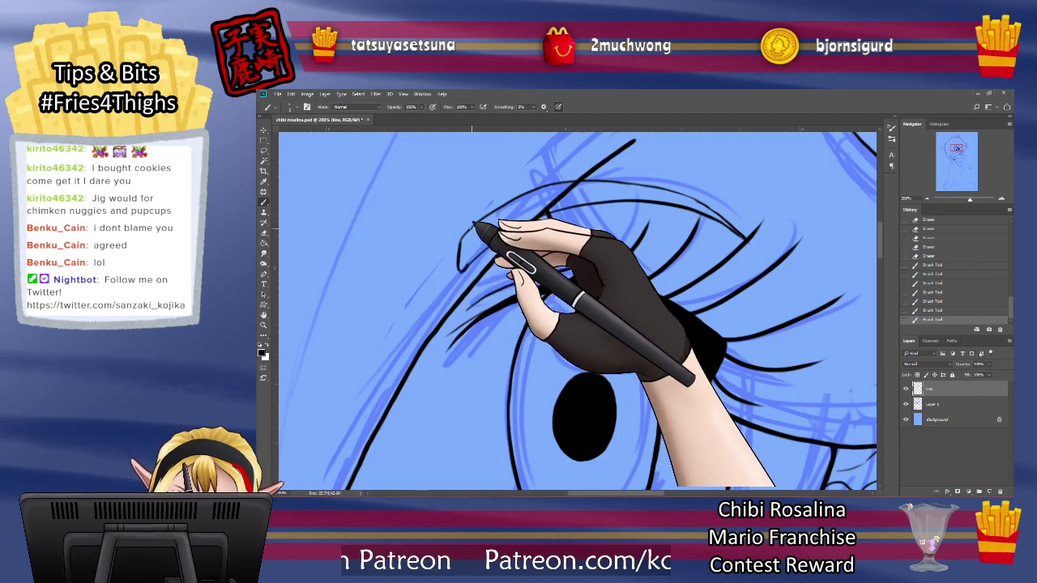
pyautogui.press('e')
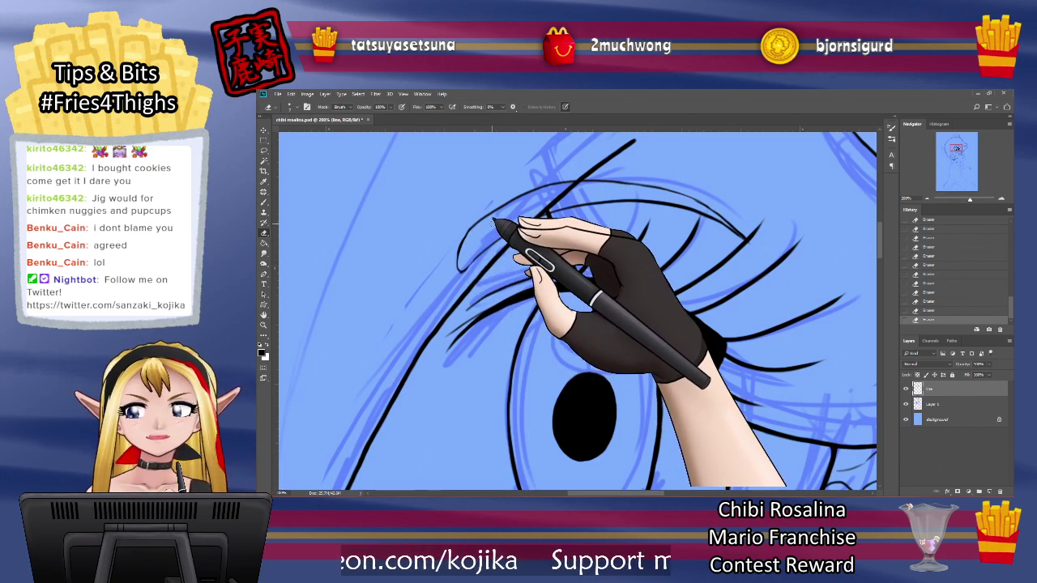
# Step: Ink the crown's middle and right peaks and the oval jewel on its right edge with the Brush
pyautogui.click(263, 203)
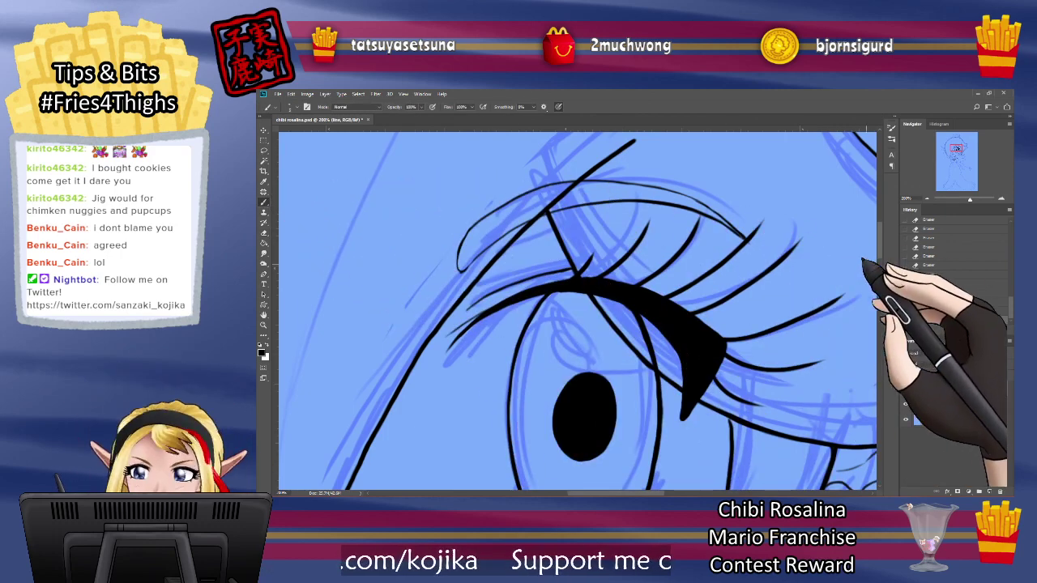
pyautogui.moveTo(879, 241); pyautogui.dragTo(879, 179)
pyautogui.moveTo(551, 229); pyautogui.dragTo(460, 324)
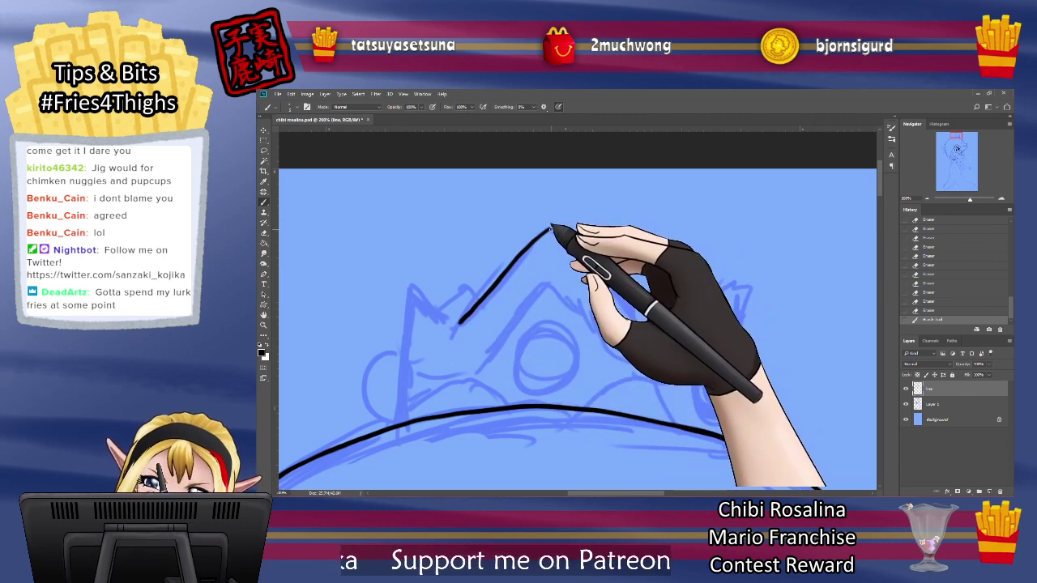
pyautogui.moveTo(552, 229)
pyautogui.mouseDown()
pyautogui.moveTo(607, 270)
pyautogui.moveTo(642, 328)
pyautogui.moveTo(687, 320)
pyautogui.moveTo(739, 280)
pyautogui.moveTo(744, 328)
pyautogui.mouseUp()
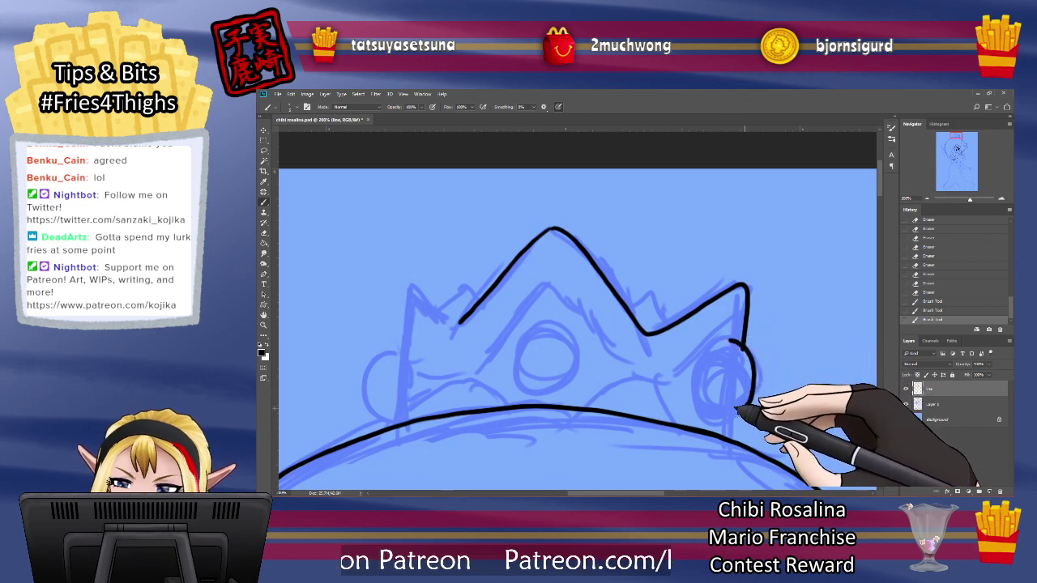
pyautogui.hotkey('ctrl', 'z')
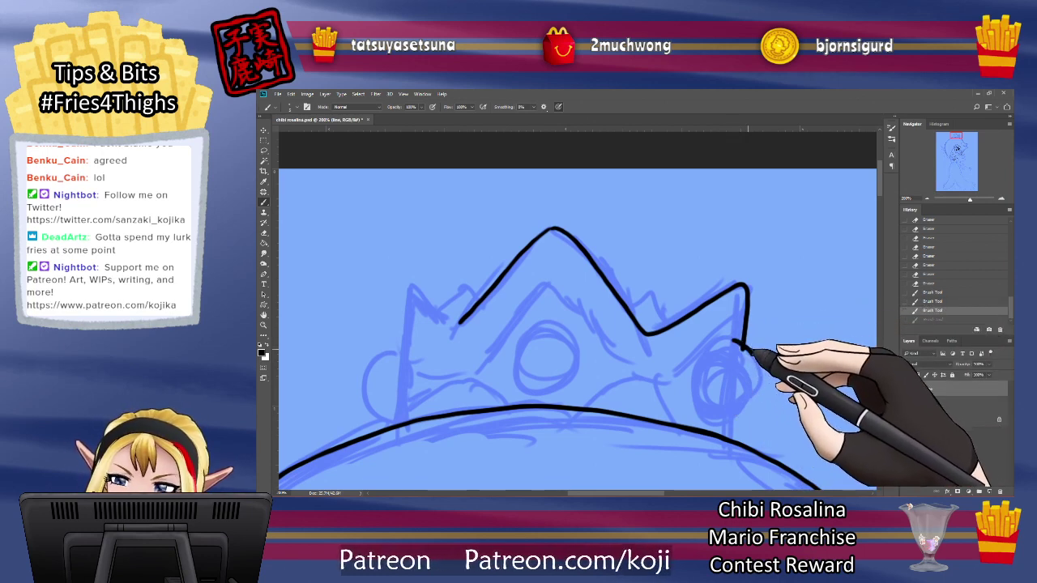
pyautogui.moveTo(742, 412); pyautogui.dragTo(729, 421)
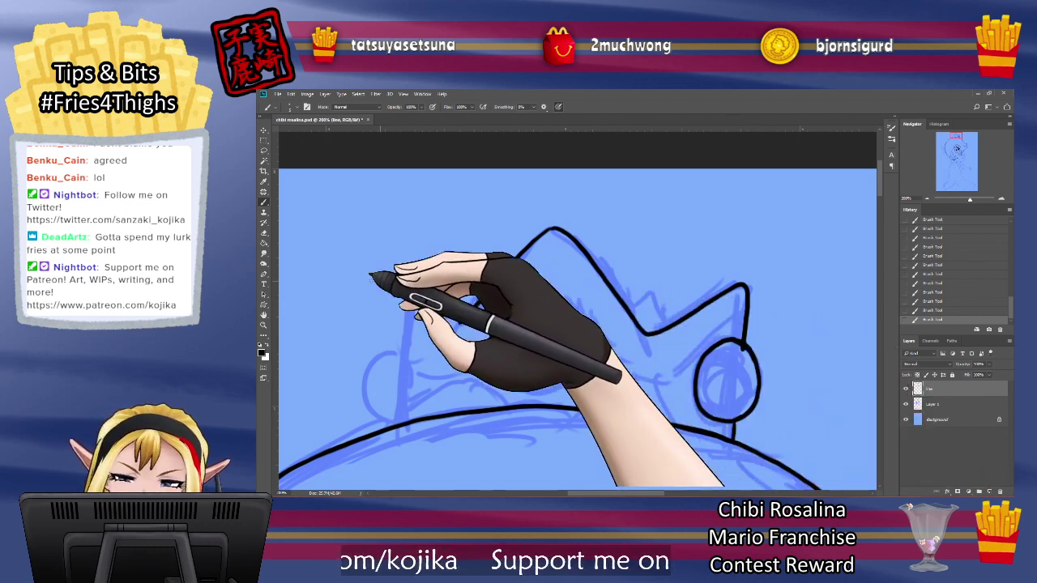
# Step: Clean up and even out the oval outline of the crown's right jewel with Eraser trims and Brush touch-ups
pyautogui.click(264, 242)
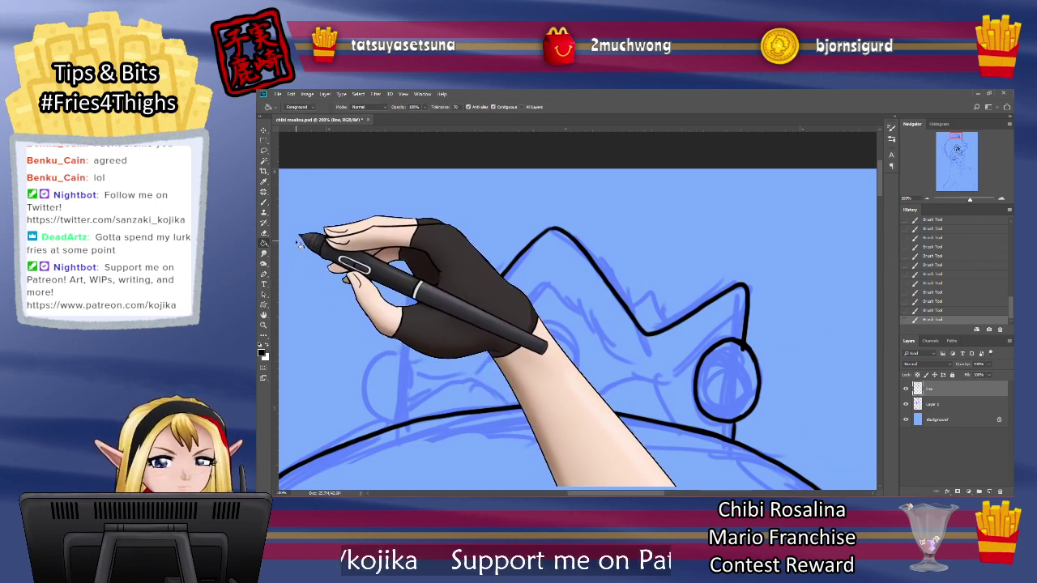
pyautogui.click(263, 232)
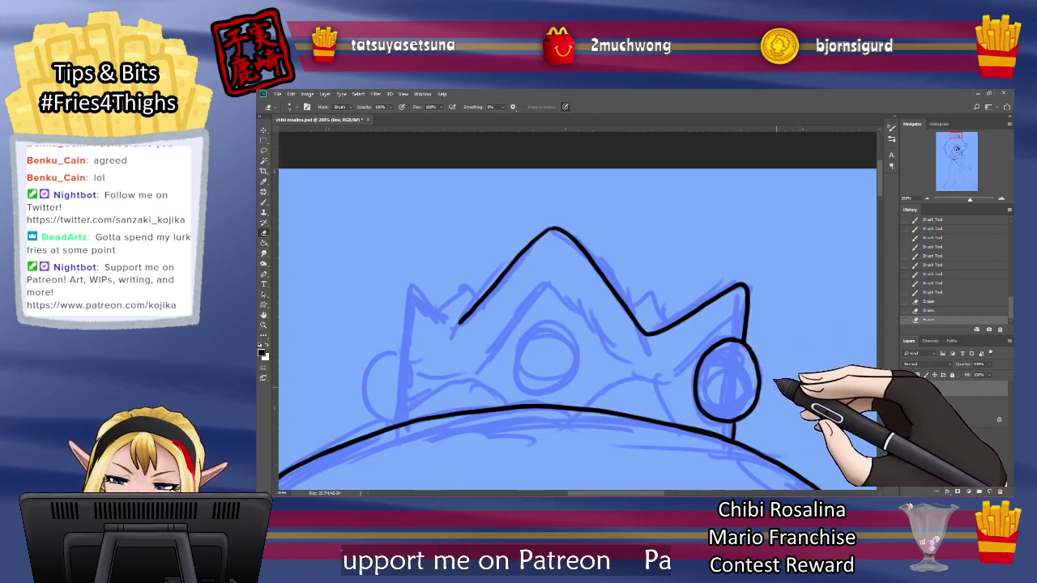
pyautogui.press('b')
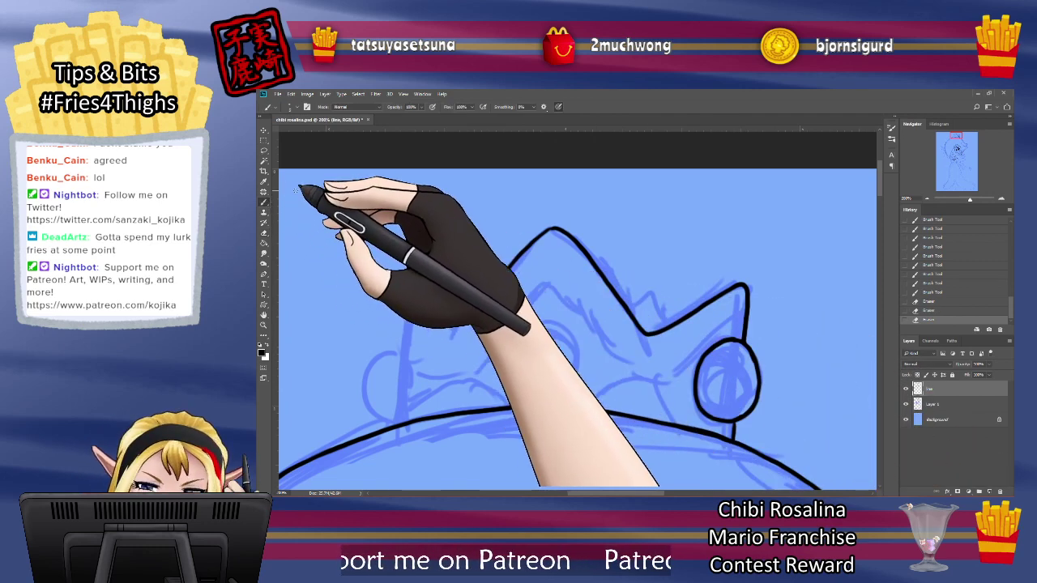
pyautogui.moveTo(732, 343)
pyautogui.mouseDown()
pyautogui.moveTo(694, 371)
pyautogui.moveTo(699, 360)
pyautogui.moveTo(705, 413)
pyautogui.mouseUp()
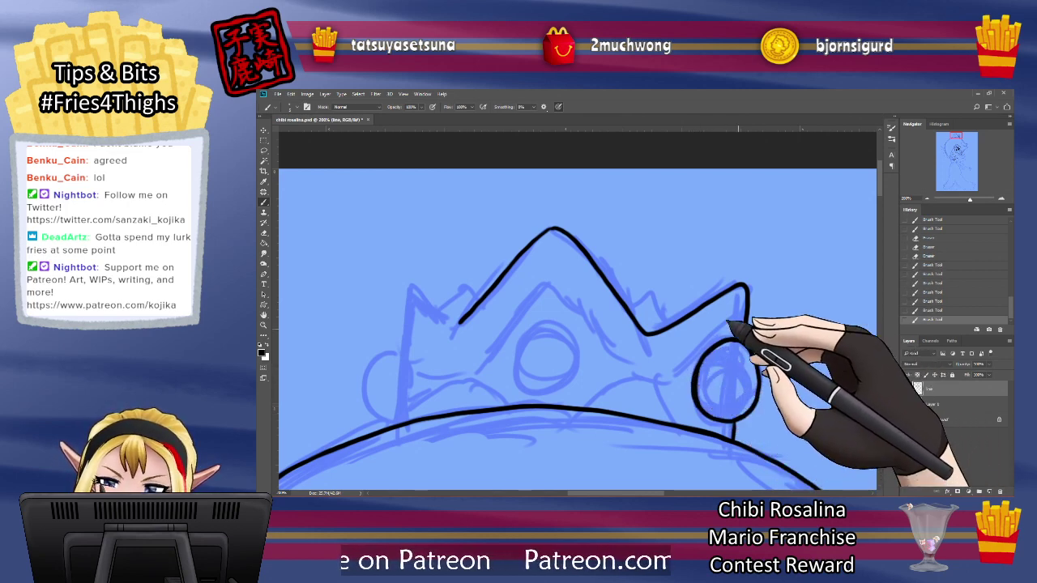
pyautogui.moveTo(694, 376)
pyautogui.mouseDown()
pyautogui.moveTo(706, 414)
pyautogui.moveTo(696, 402)
pyautogui.moveTo(711, 419)
pyautogui.moveTo(703, 414)
pyautogui.moveTo(728, 417)
pyautogui.mouseUp()
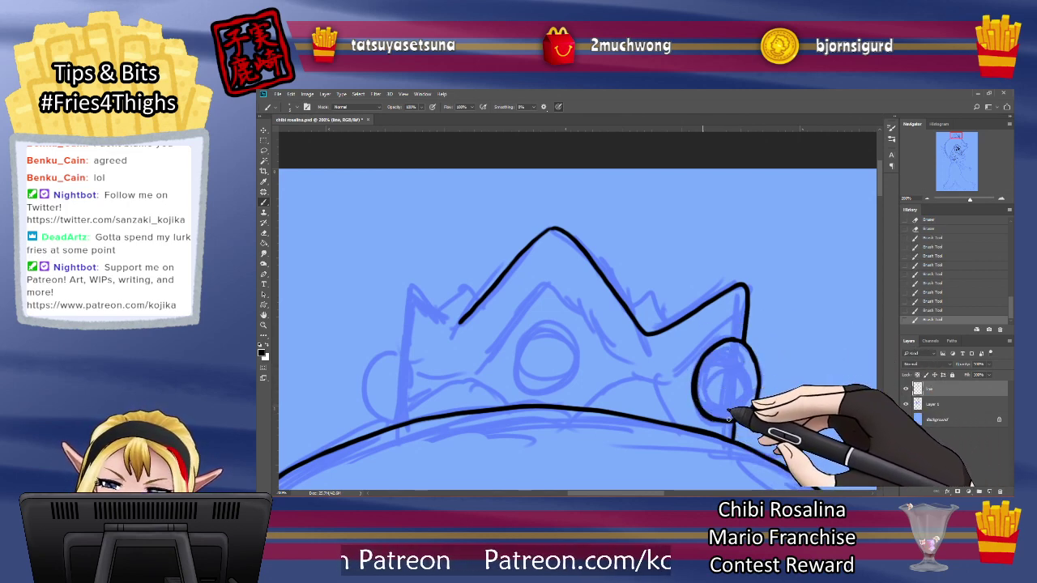
pyautogui.click(264, 233)
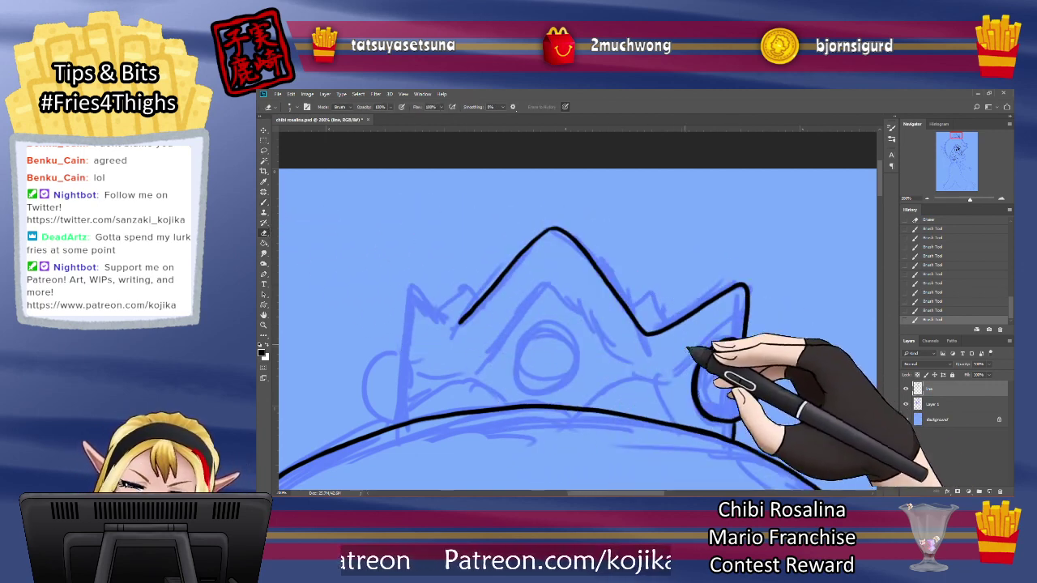
pyautogui.moveTo(689, 395)
pyautogui.mouseDown()
pyautogui.moveTo(708, 421)
pyautogui.moveTo(703, 410)
pyautogui.moveTo(720, 409)
pyautogui.moveTo(705, 367)
pyautogui.moveTo(703, 396)
pyautogui.moveTo(753, 381)
pyautogui.mouseUp()
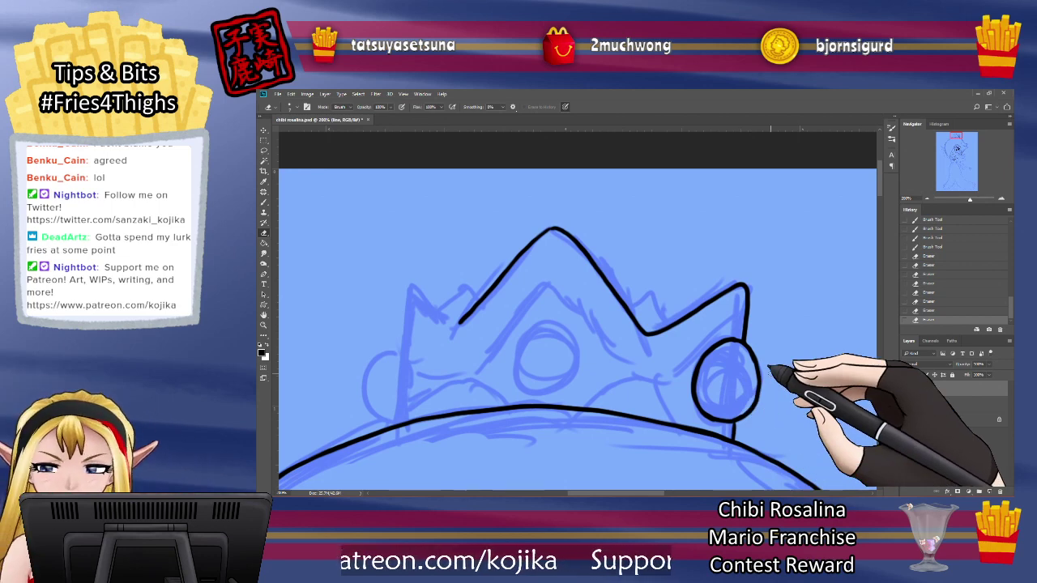
# Step: Review the inked lines across the whole figure with the sketch layer hidden, and show the sketch again
pyautogui.hotkey('ctrl', '-')
pyautogui.hotkey('ctrl', '-')
pyautogui.hotkey('ctrl', '-')
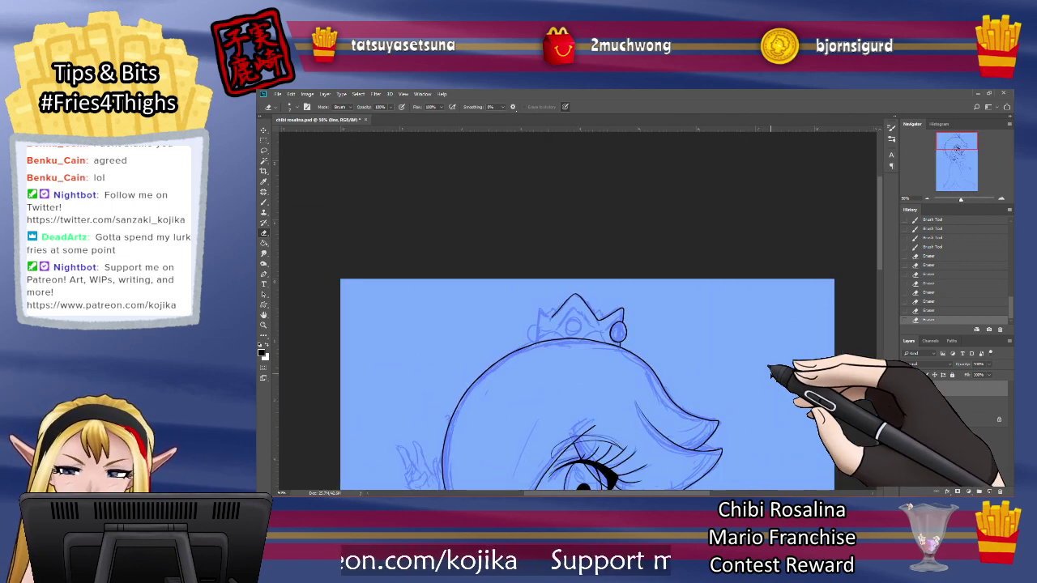
pyautogui.hotkey('ctrl', '-')
pyautogui.hotkey('ctrl', '-')
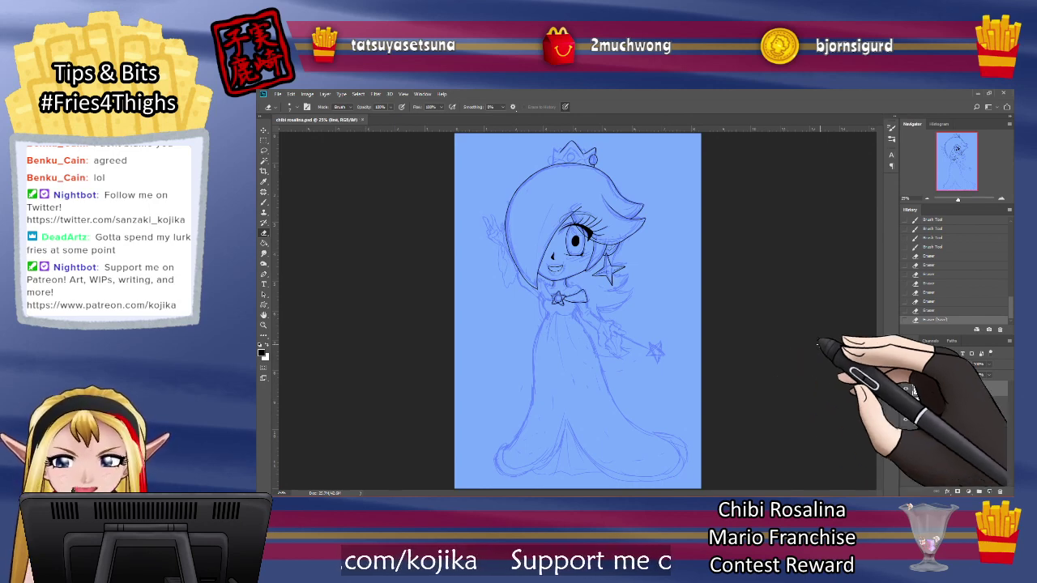
pyautogui.click(906, 404)
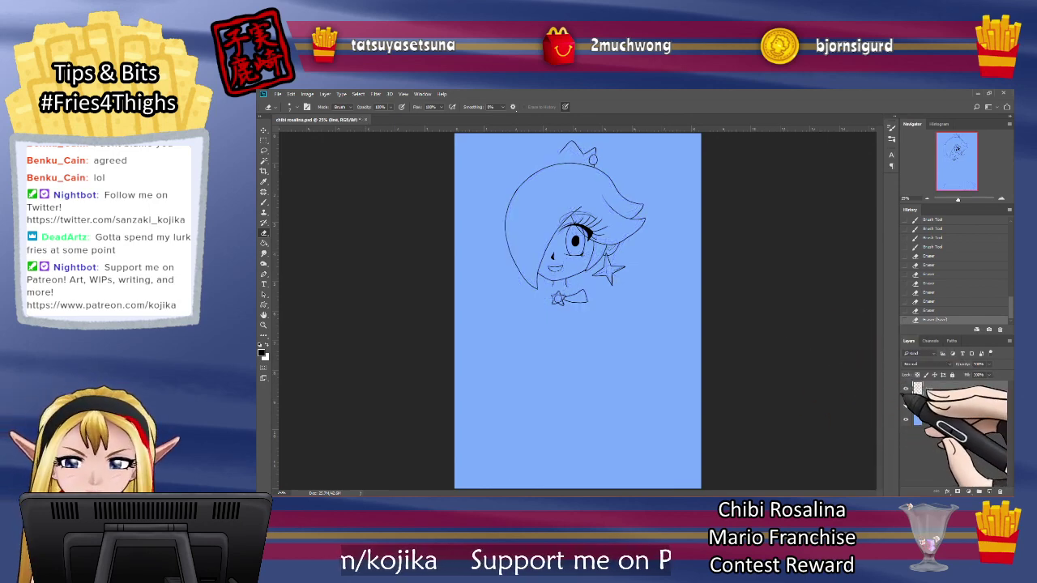
pyautogui.click(906, 404)
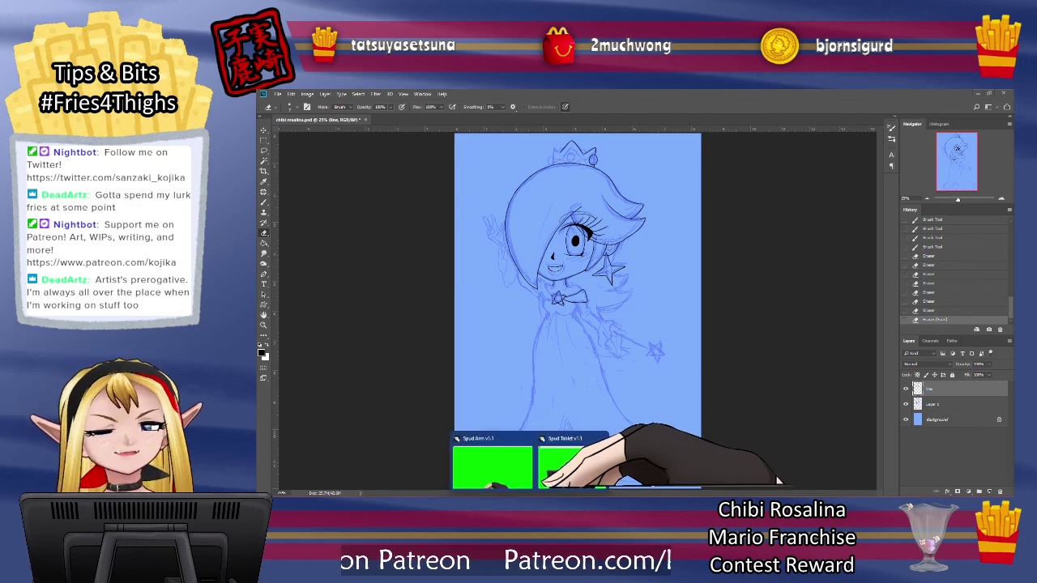
pyautogui.moveTo(512, 502)
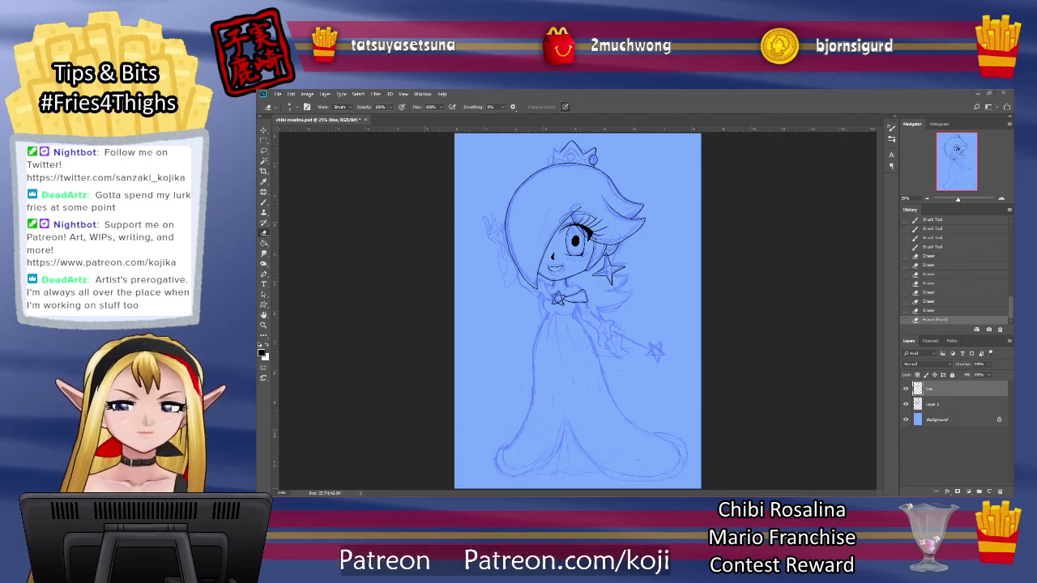